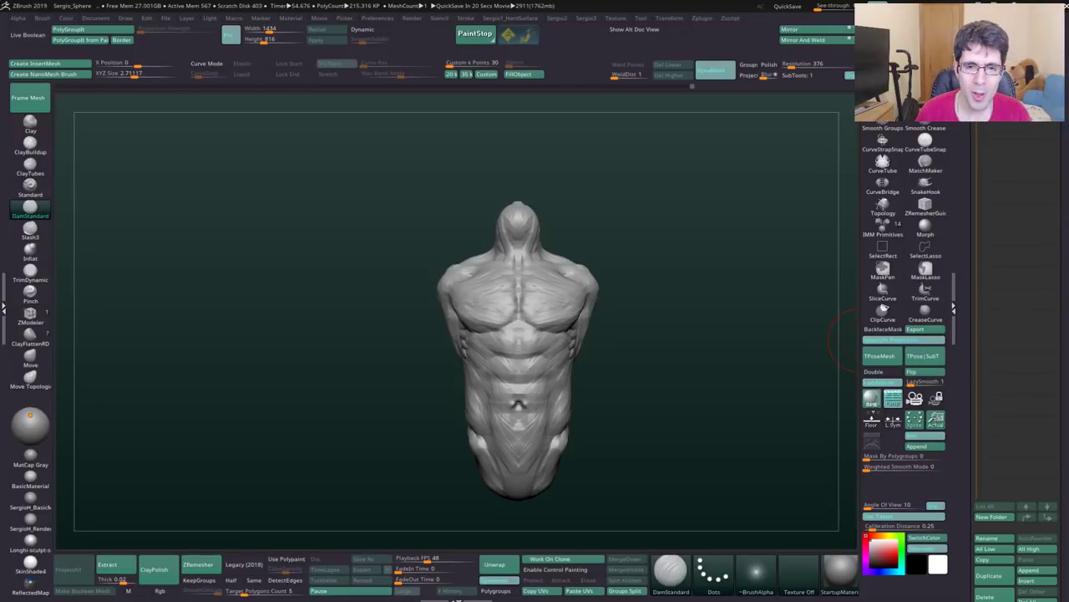
Step: Orbit the muscular torso to inspect it from several angles, then return to the front view
mouse_move(635, 317)
mouse_down()
mouse_move(604, 287)
mouse_move(474, 421)
mouse_move(535, 334)
mouse_move(503, 398)
mouse_move(566, 315)
mouse_move(523, 453)
mouse_up()
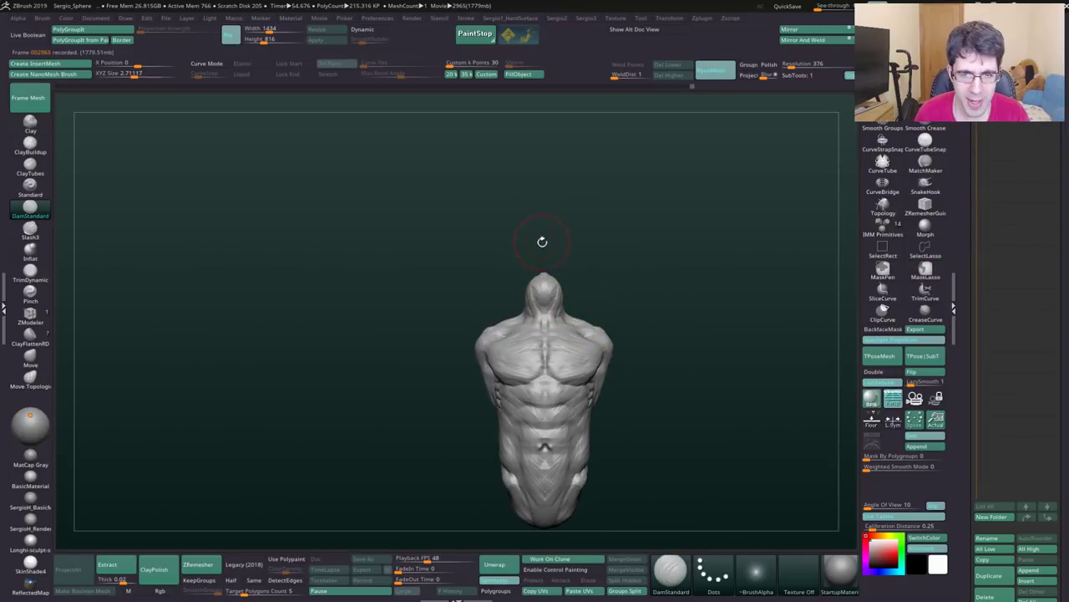
drag(586, 230, 586, 275)
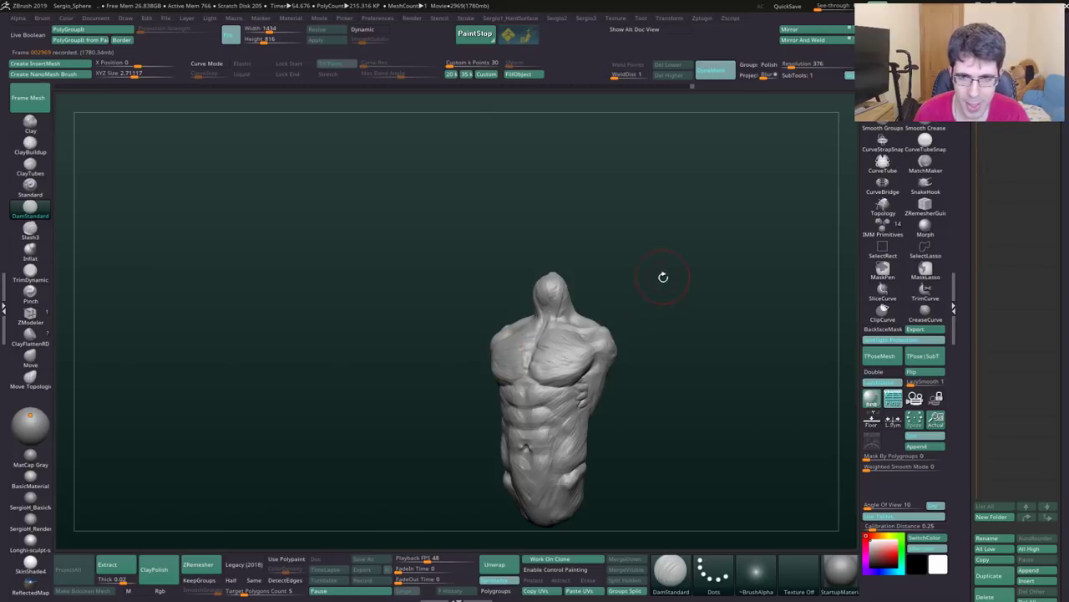
shift+drag(663, 276, 669, 276)
Step: Append a Sphere3D as a new subtool and view it on its own from above
click(1025, 570)
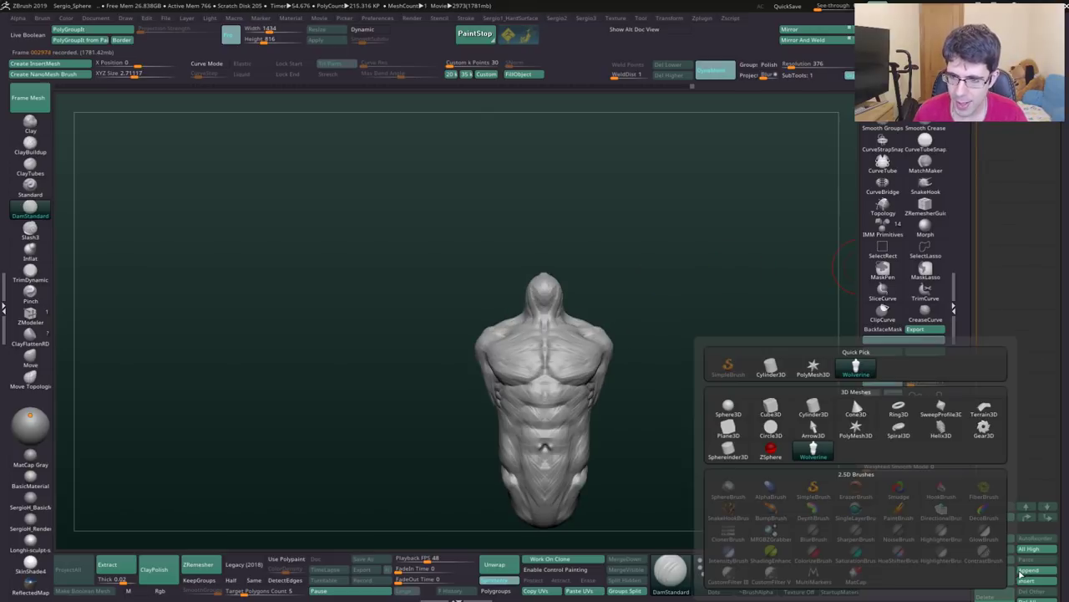
click(729, 410)
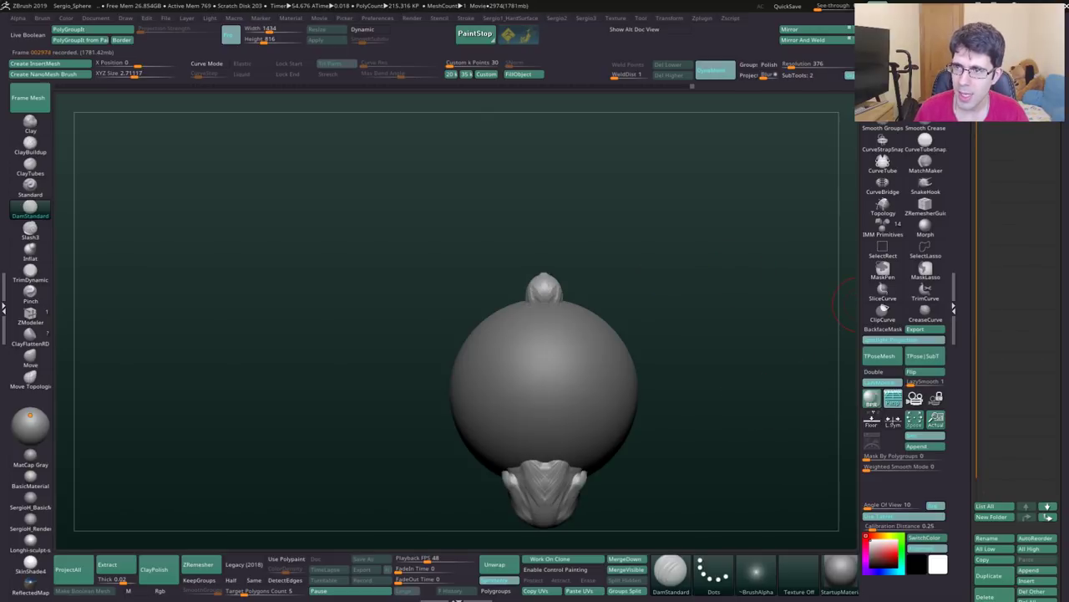
alt+drag(705, 331, 601, 294)
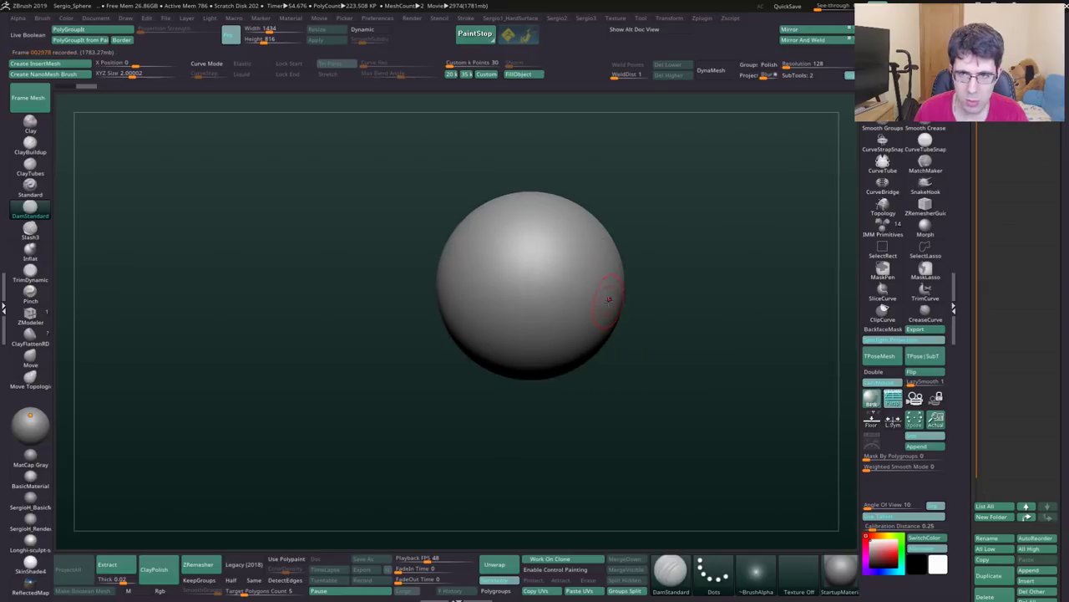
drag(827, 165, 736, 229)
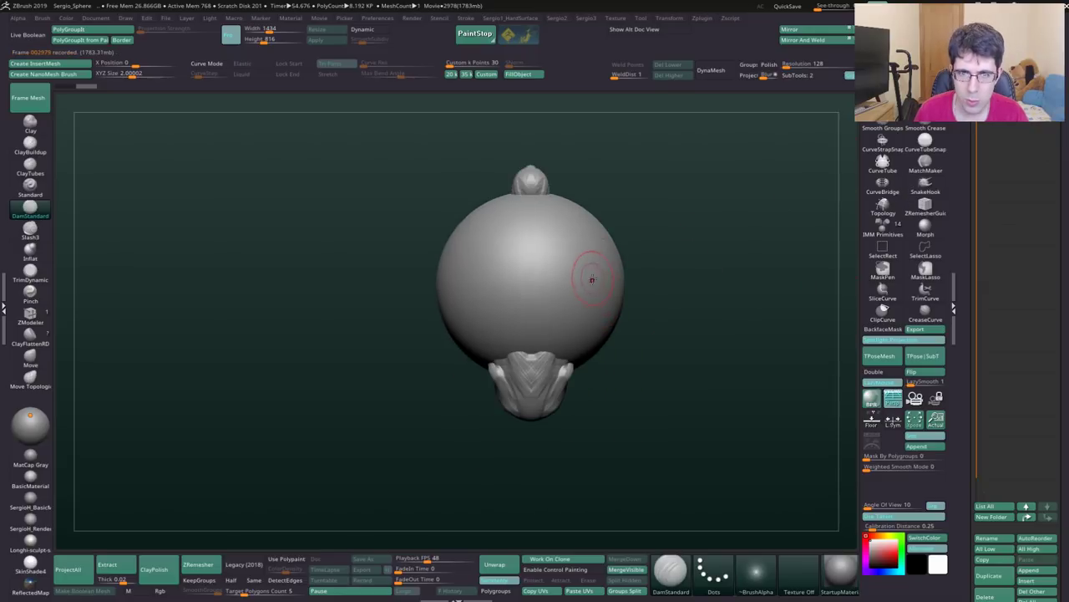
Step: Scale the sphere into a tall ellipsoid at the left shoulder, mirror it, and shrink both
key(w)
drag(530, 286, 531, 337)
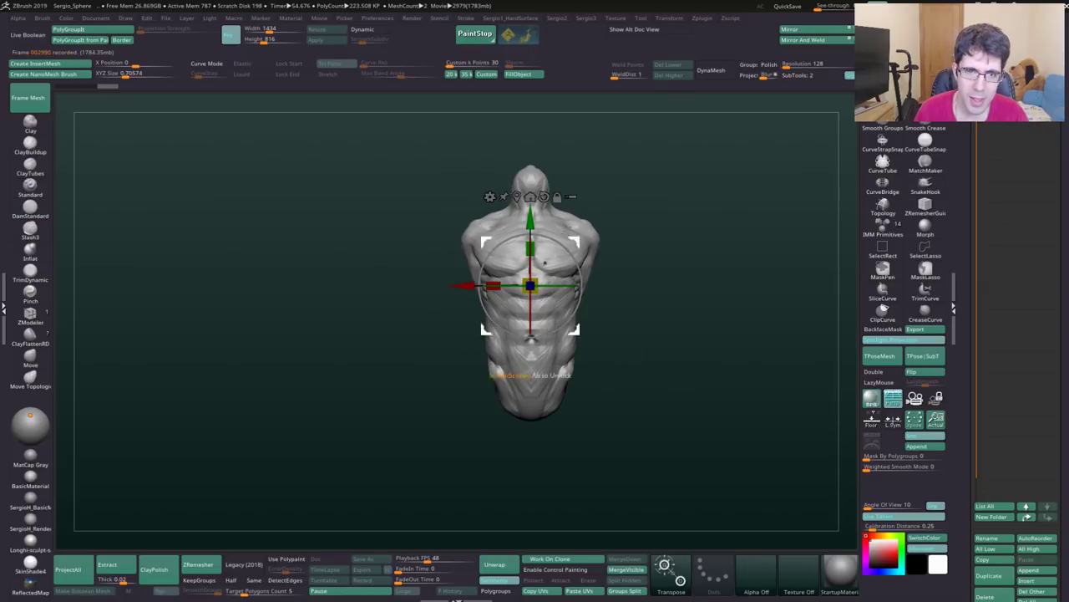
mouse_move(550, 266)
mouse_down()
mouse_move(644, 234)
mouse_move(674, 174)
mouse_up()
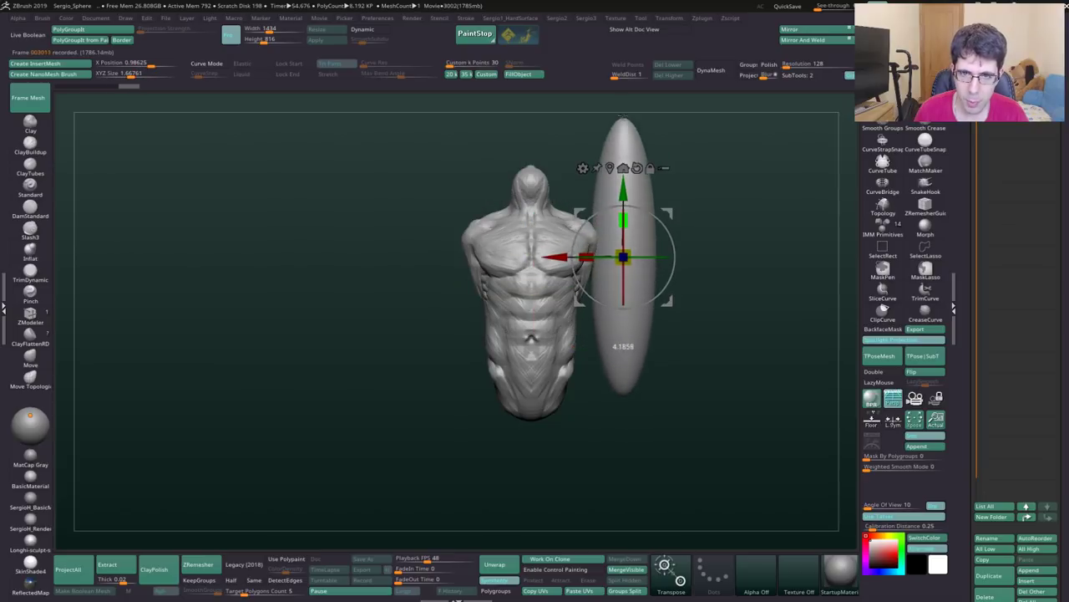
drag(623, 258, 444, 380)
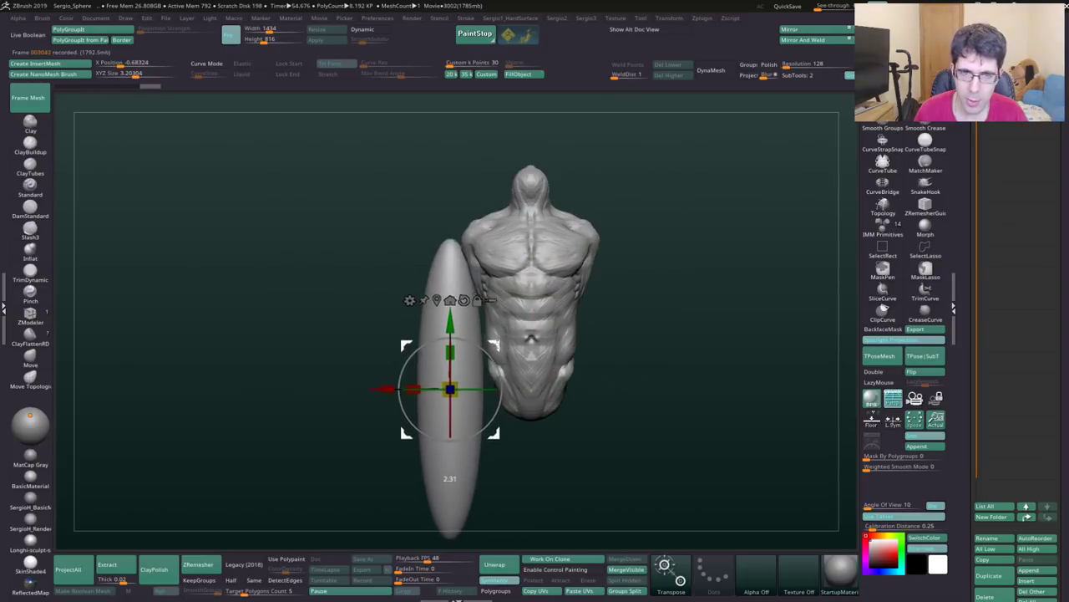
click(803, 40)
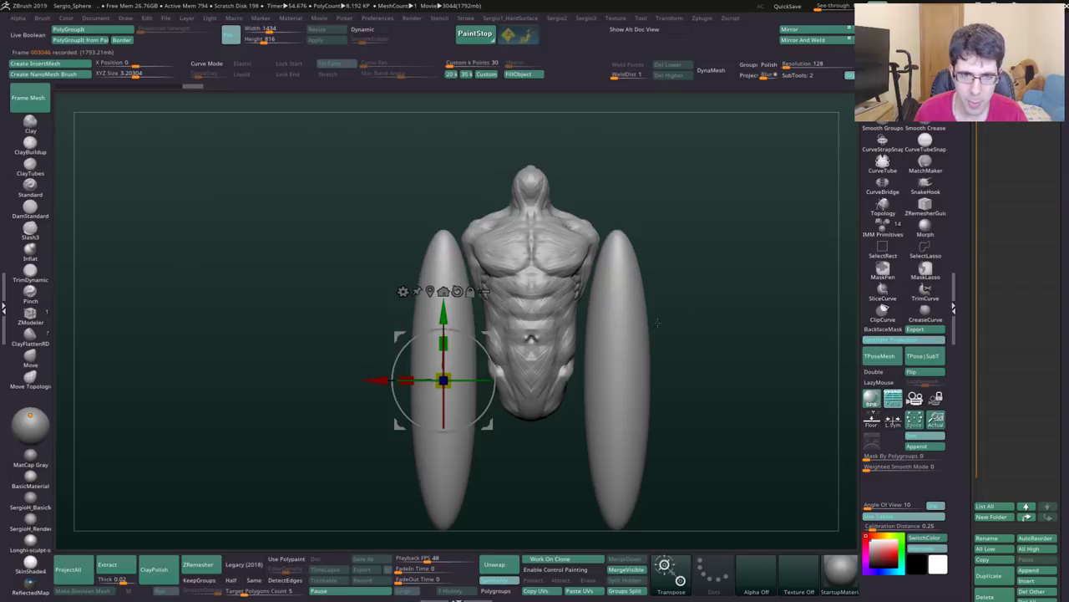
mouse_move(443, 380)
mouse_down()
mouse_move(468, 359)
mouse_move(456, 268)
mouse_up()
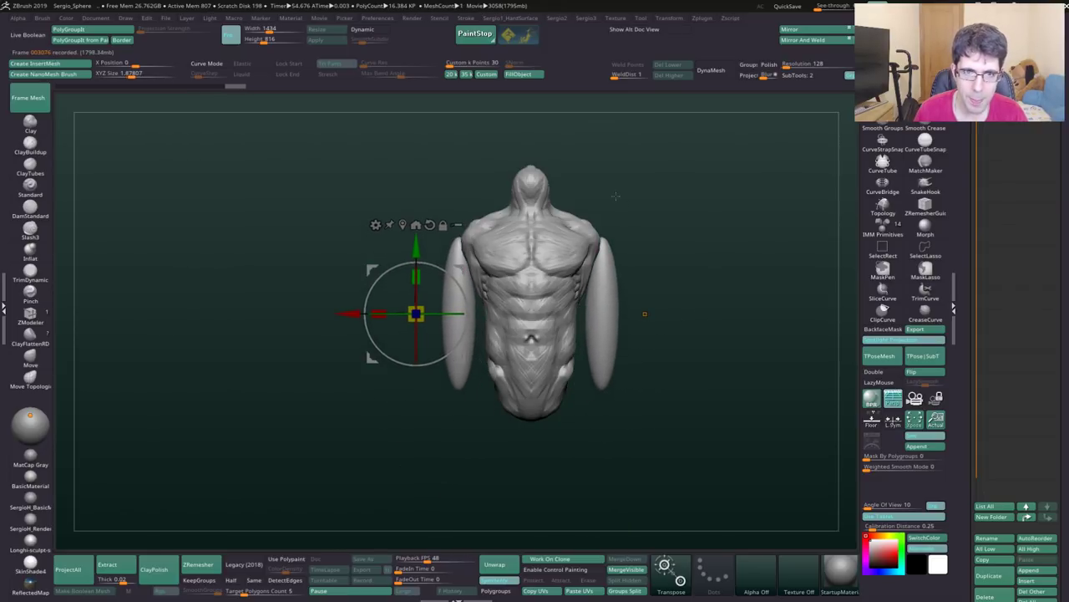
Step: From a side view, rotate both arm ellipsoids outward around the shoulders with Transpose
mouse_move(615, 195)
mouse_down()
mouse_move(539, 257)
mouse_move(558, 289)
mouse_move(484, 347)
mouse_move(644, 313)
mouse_up()
mouse_move(415, 313)
alt+mouse_down()
mouse_move(459, 249)
mouse_move(601, 249)
alt+mouse_up()
drag(519, 236, 508, 203)
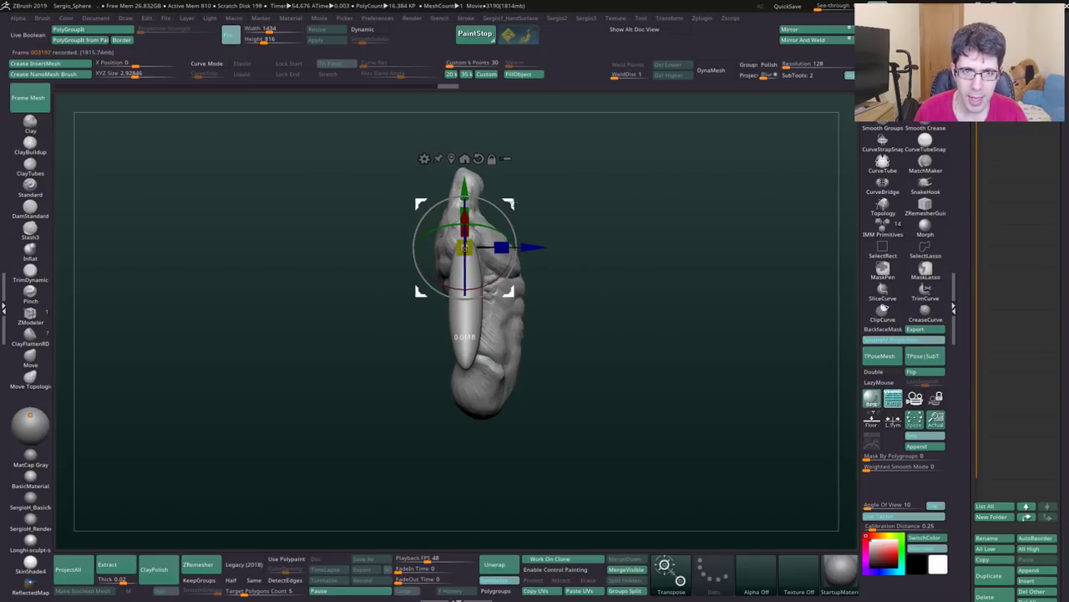
Step: Pull the arm tops into the shoulders with the Move brush and smooth them
key(q)
mouse_move(579, 231)
shift+mouse_down()
mouse_move(610, 234)
mouse_move(434, 248)
mouse_move(448, 314)
mouse_move(429, 298)
mouse_move(358, 359)
mouse_move(406, 262)
mouse_move(434, 335)
shift+mouse_up()
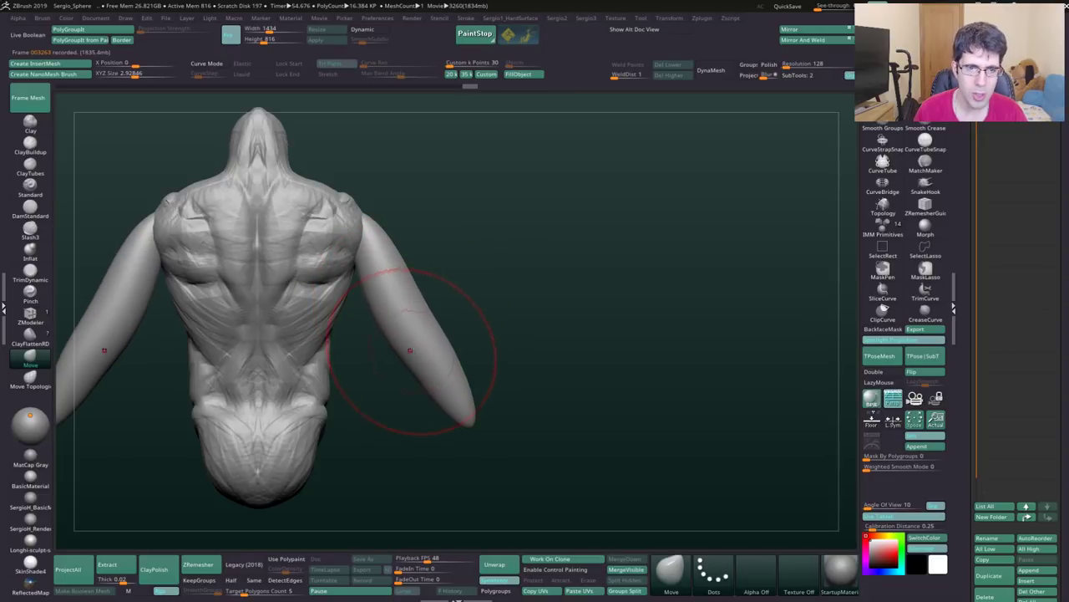
mouse_move(376, 227)
mouse_down()
mouse_move(365, 215)
mouse_move(393, 268)
mouse_up()
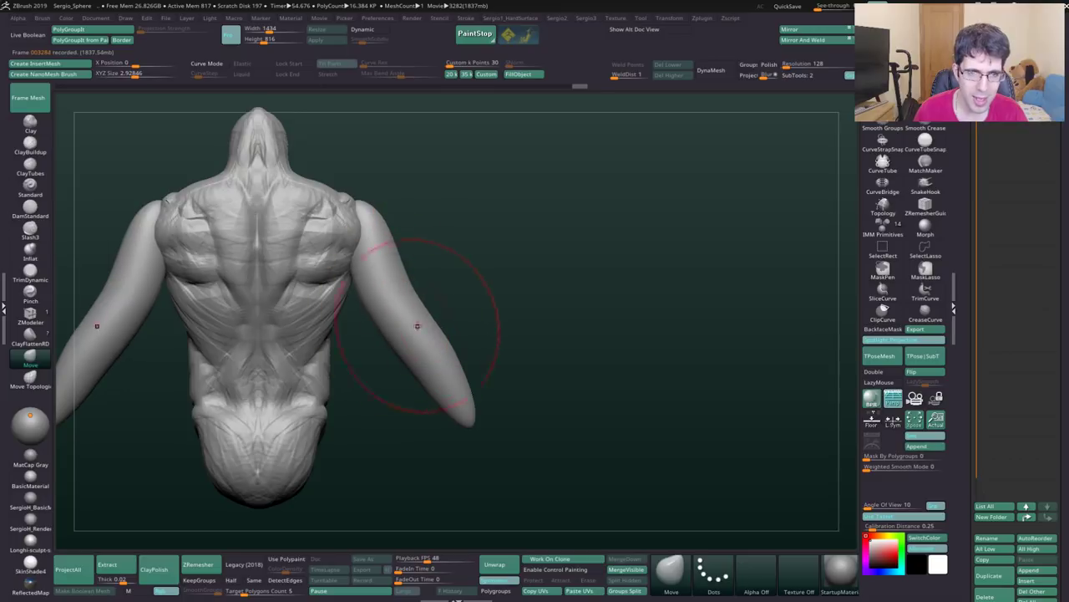
drag(420, 357, 368, 276)
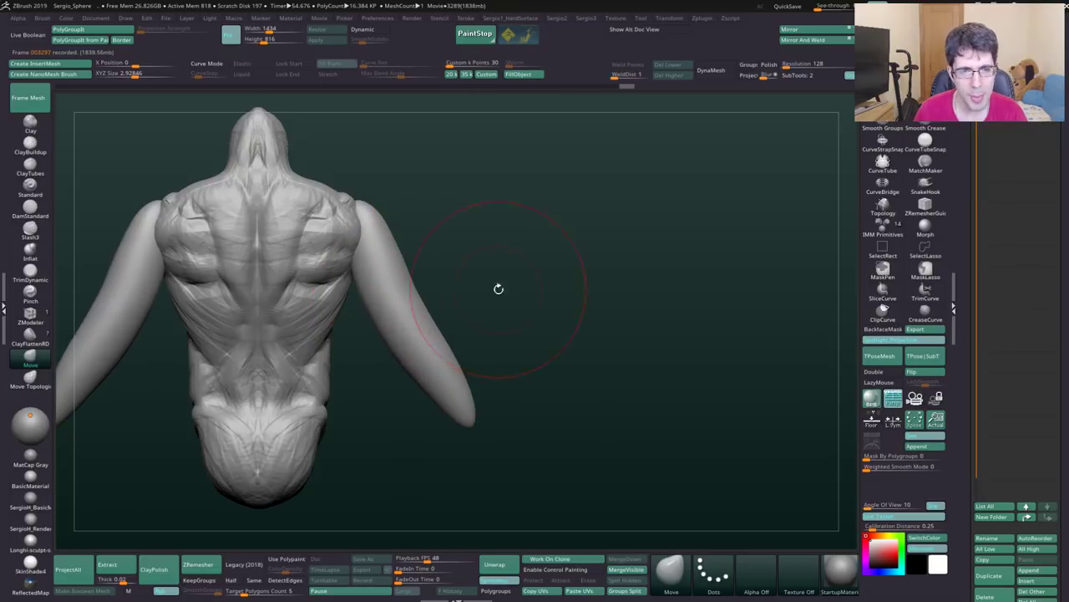
shift+drag(496, 286, 433, 302)
right_drag(433, 303, 410, 353)
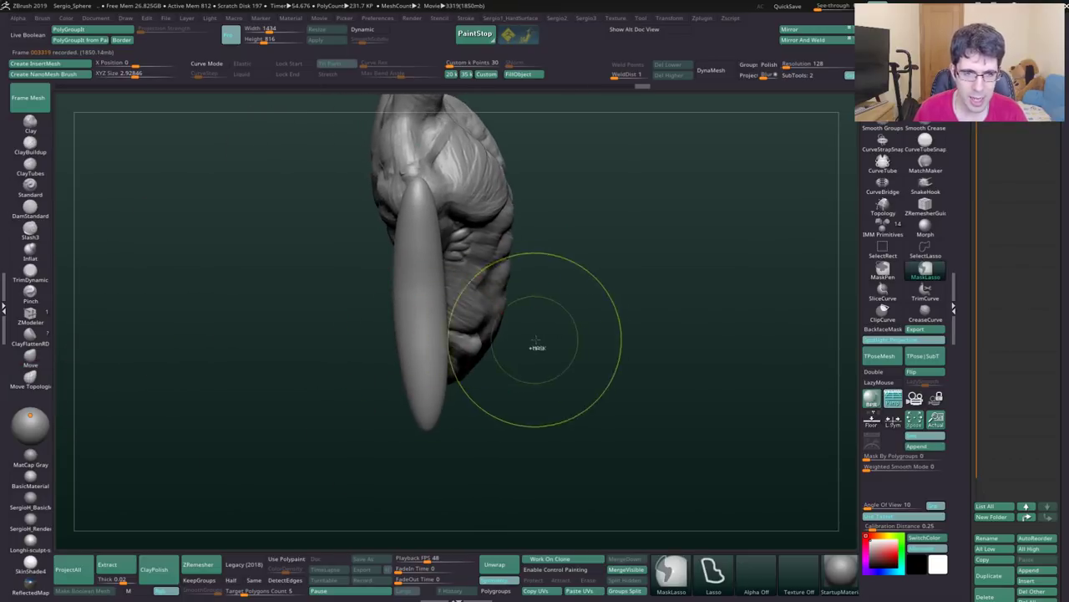
Step: Mask the lower arm and invert the mask so the forearm is free
ctrl+drag(535, 341, 354, 347)
ctrl+drag(535, 316, 358, 311)
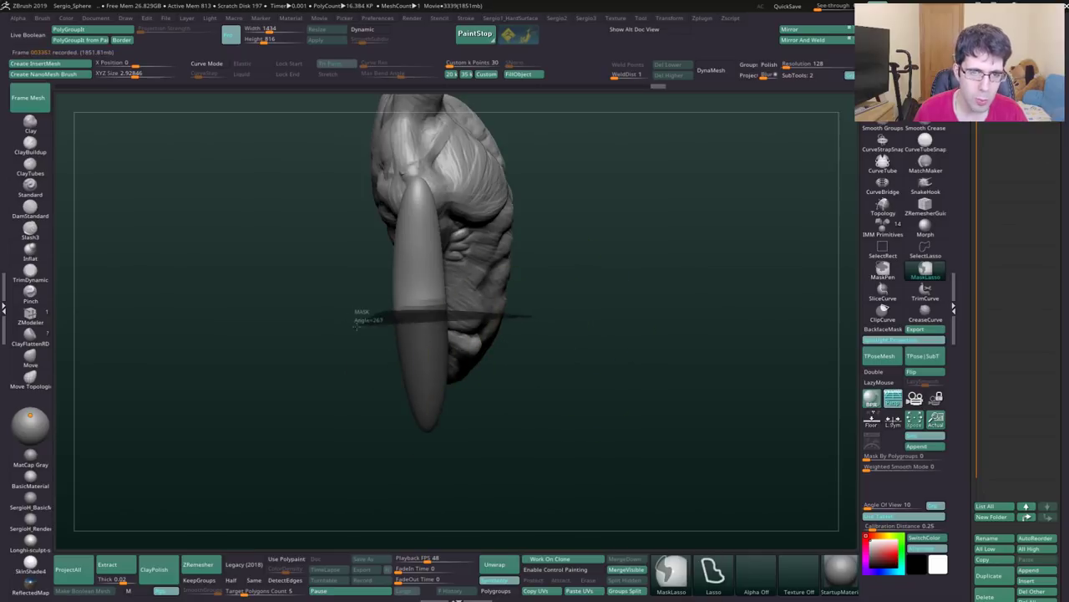
ctrl+click(525, 375)
Step: Rotate the forearm at the elbow pivot and Move-bend it into a downward curve
key(w)
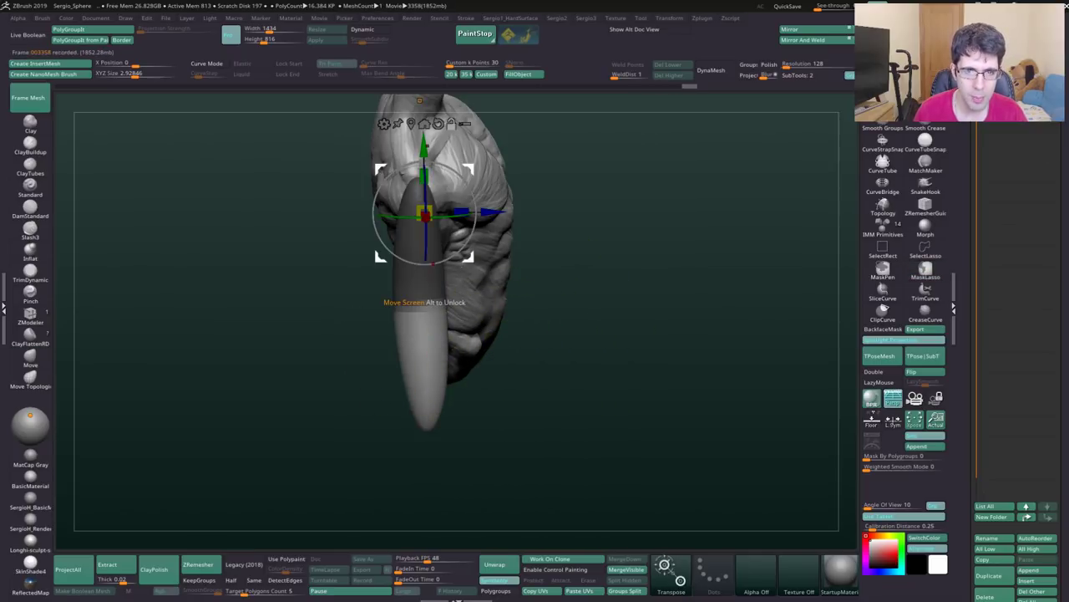
alt+click(424, 320)
drag(470, 303, 451, 361)
key(q)
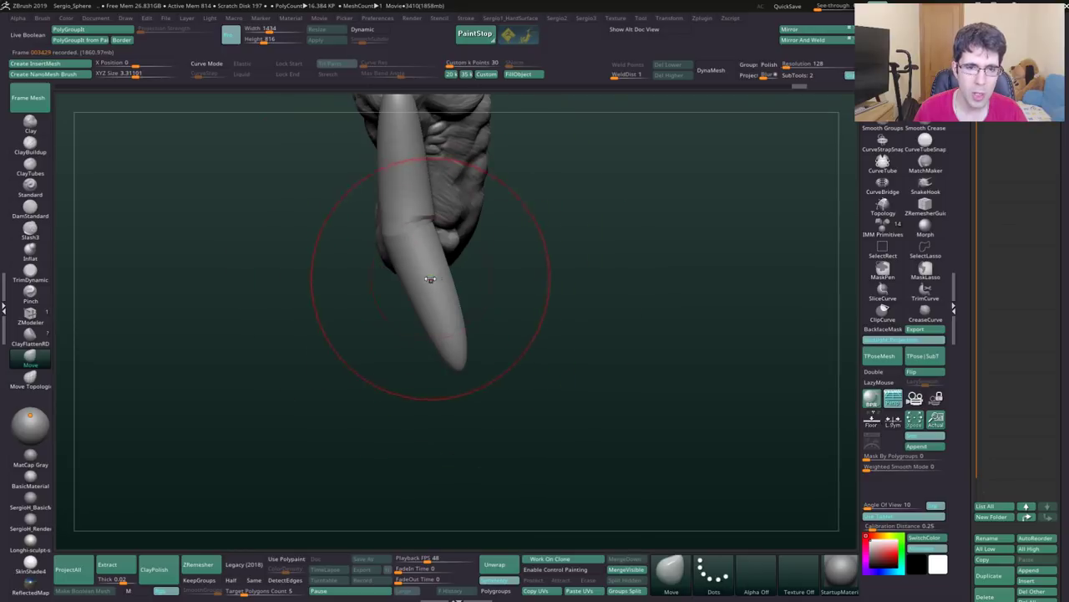
drag(430, 279, 423, 305)
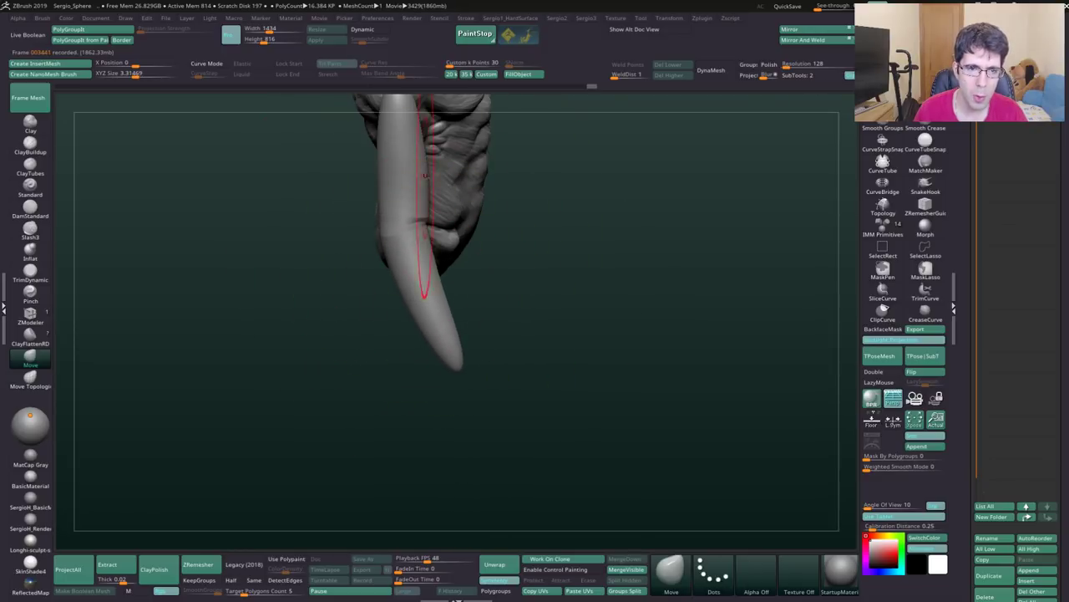
right_drag(424, 175, 435, 284)
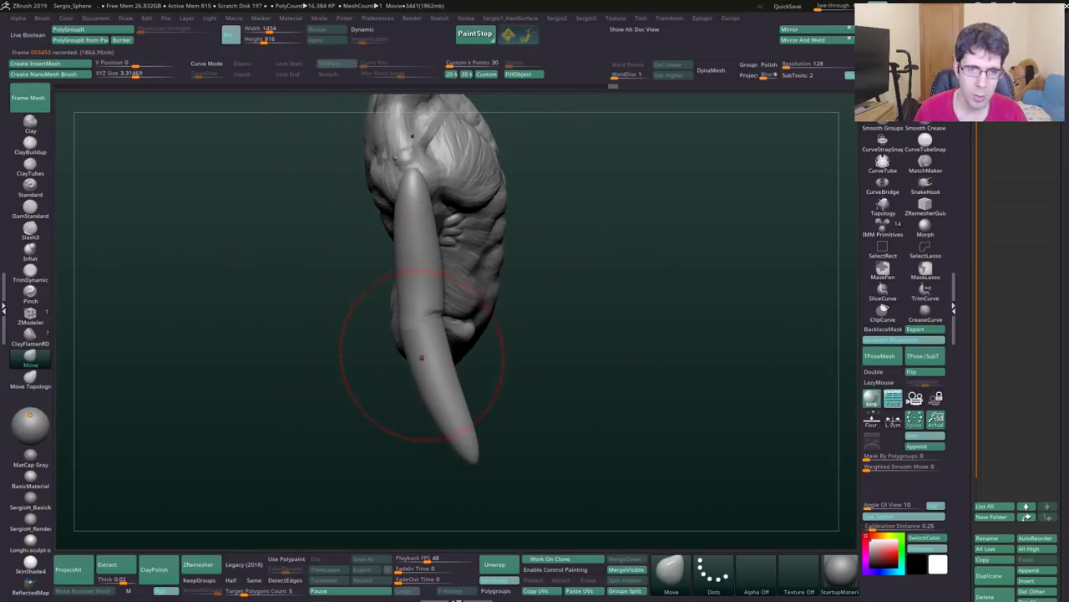
mouse_move(484, 353)
right_down()
mouse_move(465, 334)
mouse_move(515, 415)
right_up()
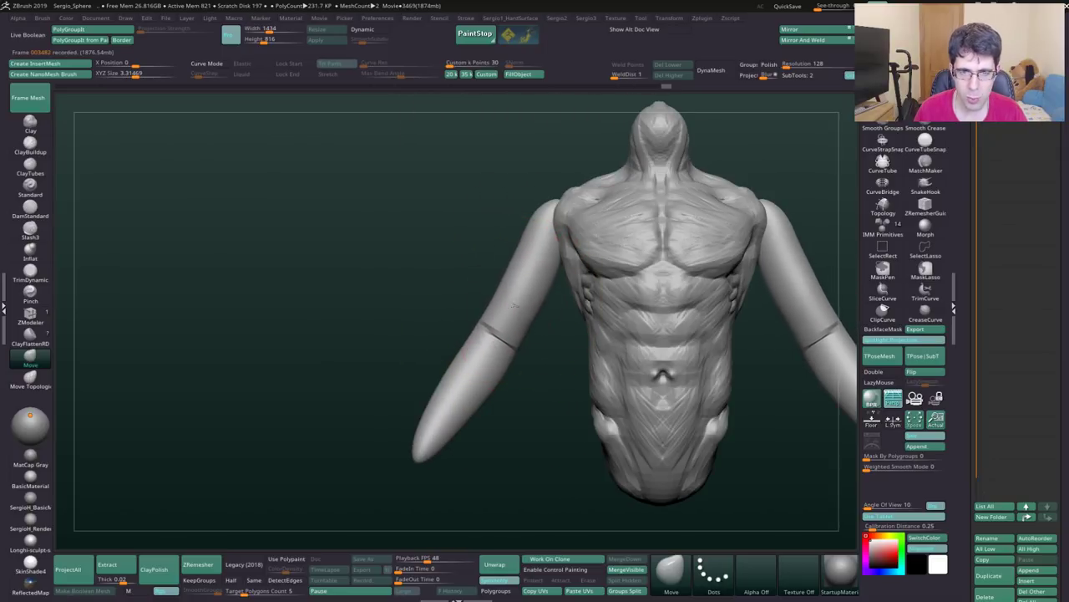
Step: Reshape the elbow, thicken the forearm tip, and shape the arm's shoulder end with Move
drag(508, 317, 497, 336)
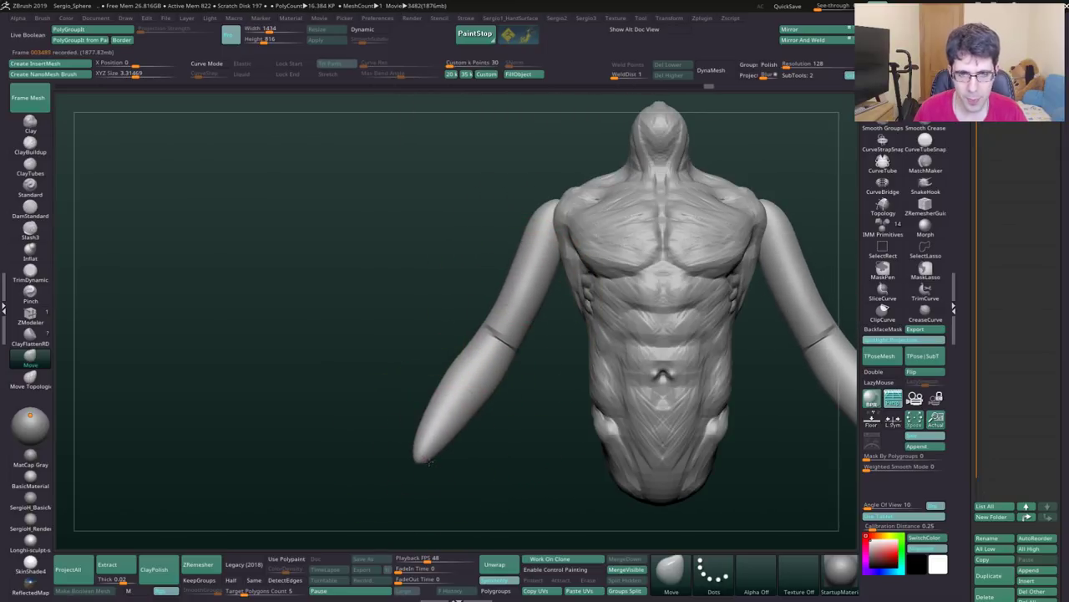
mouse_move(425, 425)
mouse_down()
mouse_move(460, 401)
mouse_move(455, 424)
mouse_up()
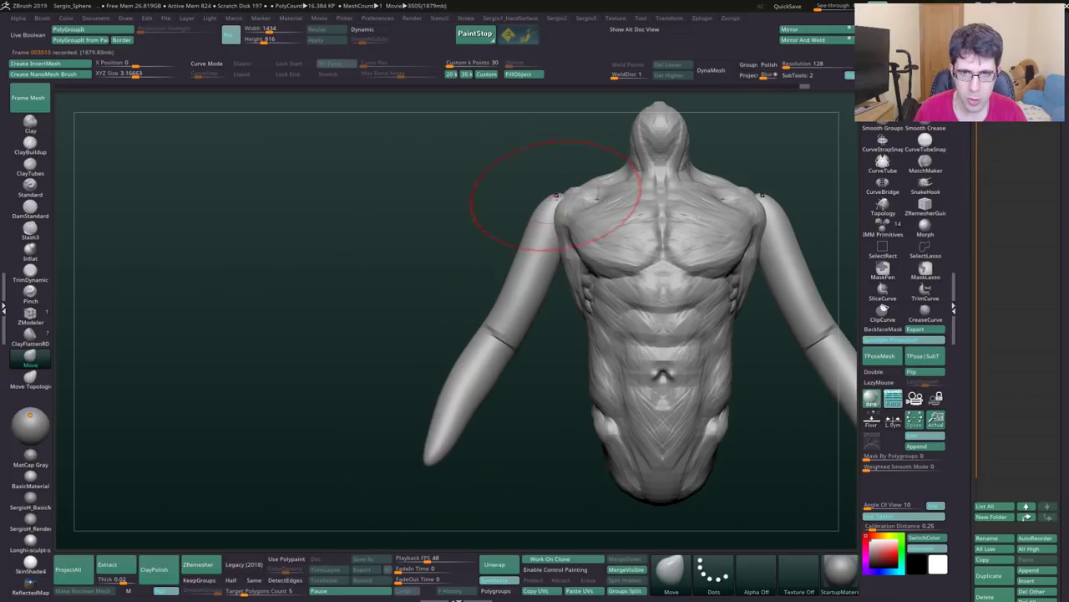
shift+right_drag(543, 201, 549, 216)
mouse_move(570, 213)
mouse_down()
mouse_move(555, 203)
mouse_move(537, 239)
mouse_move(543, 209)
mouse_move(549, 219)
mouse_up()
mouse_move(563, 226)
shift+right_down()
mouse_move(518, 225)
mouse_move(602, 258)
shift+right_up()
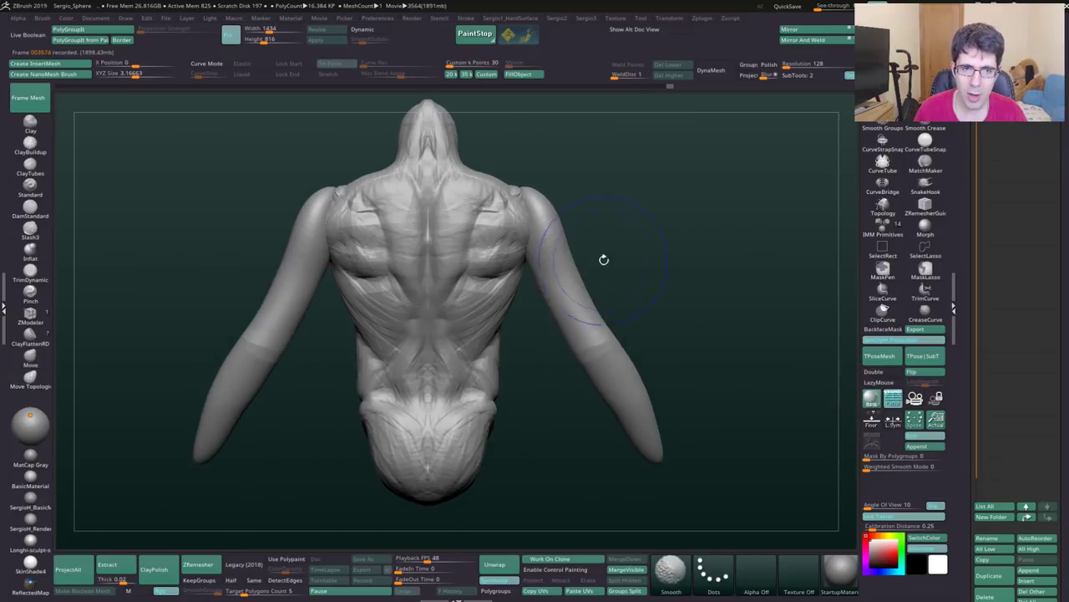
mouse_move(610, 359)
right_down()
mouse_move(568, 347)
mouse_move(567, 268)
mouse_move(565, 279)
mouse_move(580, 220)
mouse_move(570, 256)
mouse_move(539, 162)
mouse_move(587, 146)
right_up()
Step: Switch between ClayBuildup and Move, then smooth away the elbow seam and upper-arm lines
key(b)
key(c)
key(b)
key(b)
key(m)
key(v)
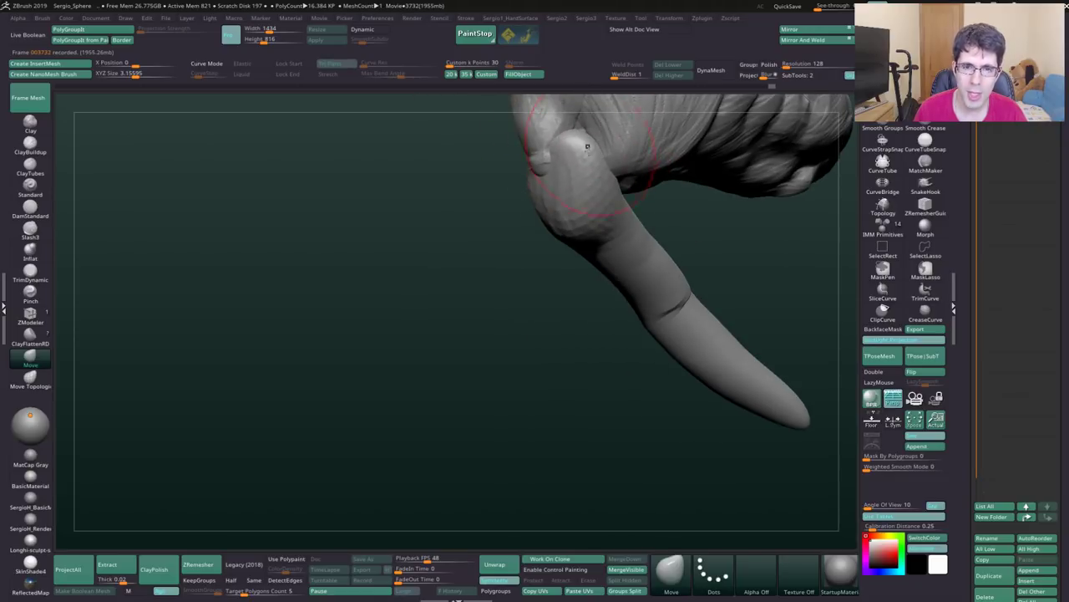
mouse_move(542, 198)
right_down()
mouse_move(571, 165)
mouse_move(595, 189)
mouse_move(573, 192)
right_up()
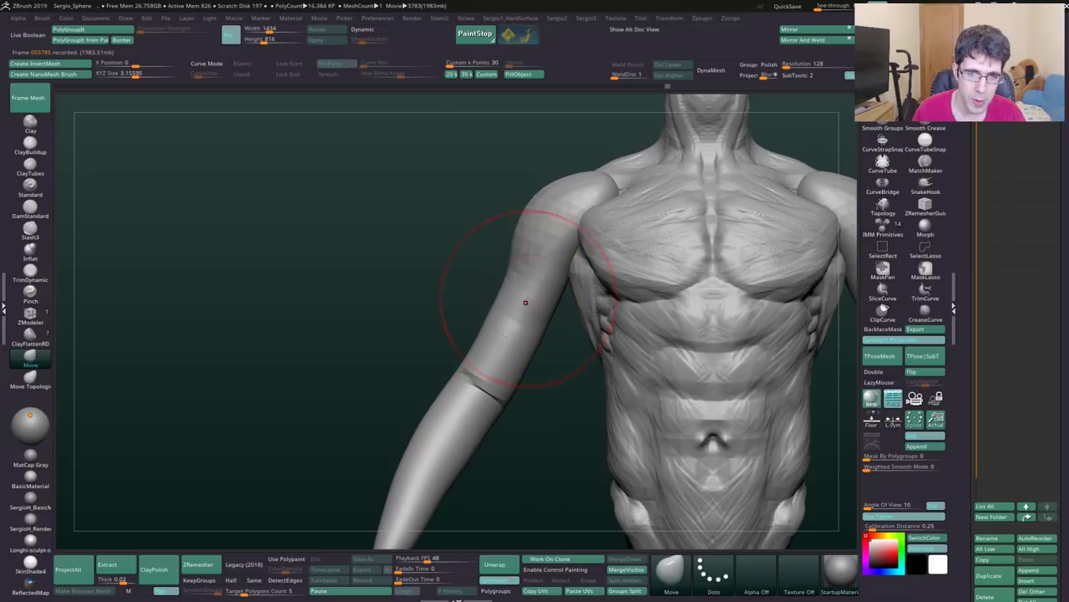
shift+drag(526, 301, 501, 391)
mouse_move(490, 406)
right_down()
mouse_move(538, 382)
mouse_move(509, 384)
mouse_move(513, 323)
right_up()
Step: Switch to a flat material to view the figure as a white silhouette
mouse_move(537, 281)
right_down()
mouse_move(529, 227)
mouse_move(491, 299)
mouse_move(501, 225)
mouse_move(469, 249)
mouse_move(485, 267)
right_up()
key(b)
key(m)
key(v)
ctrl+right_drag(542, 310, 551, 35)
click(413, 18)
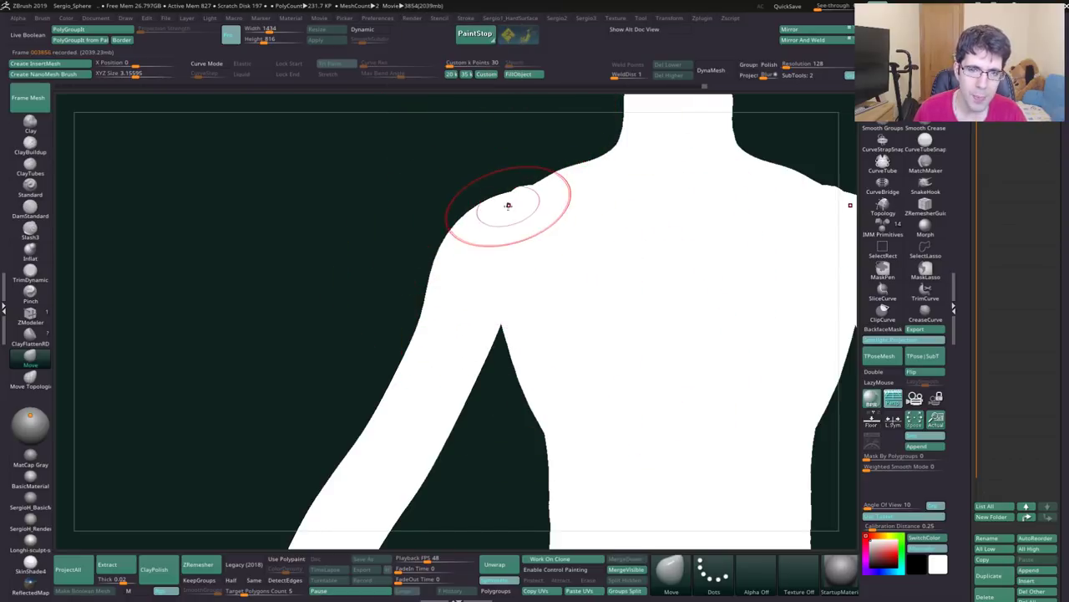
Step: Frame the torso, push the arm's outline out at the shoulder, and press the armpit notch down
key(f)
right_drag(508, 162, 527, 173)
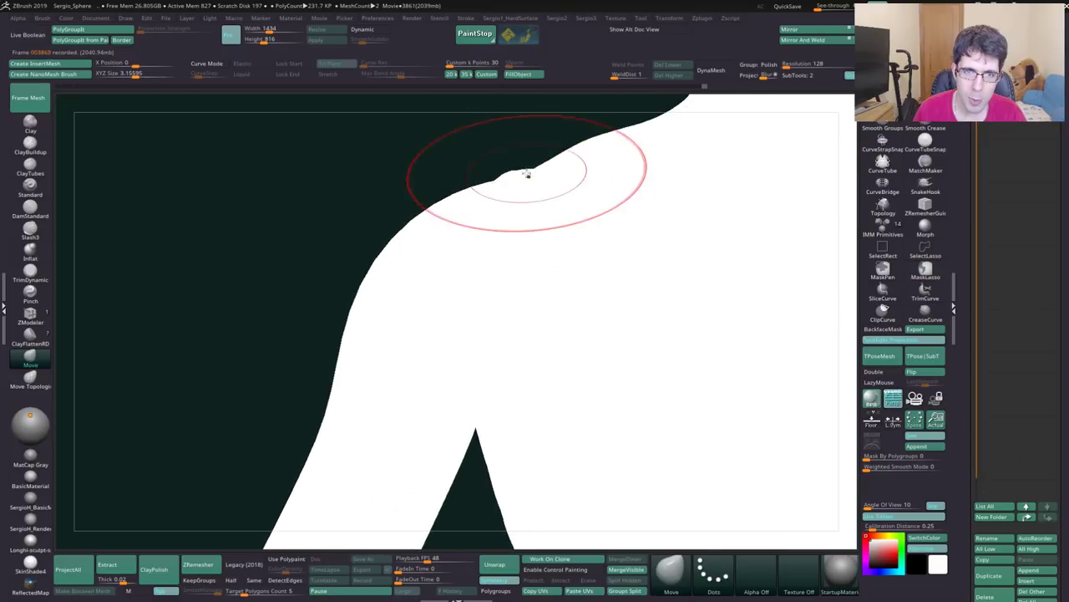
key(f)
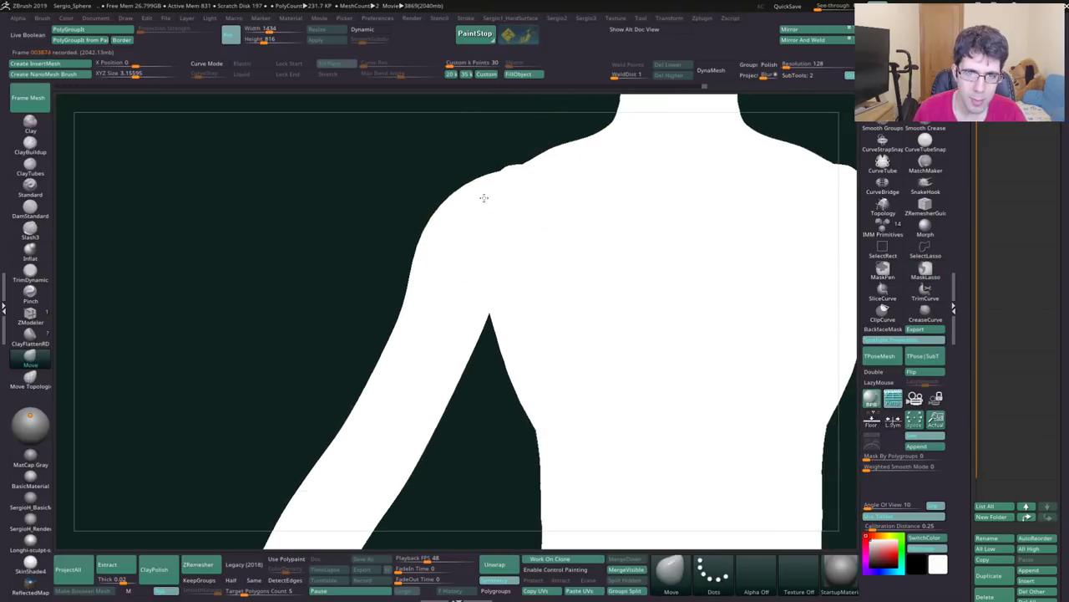
scroll(485, 198, up, 3)
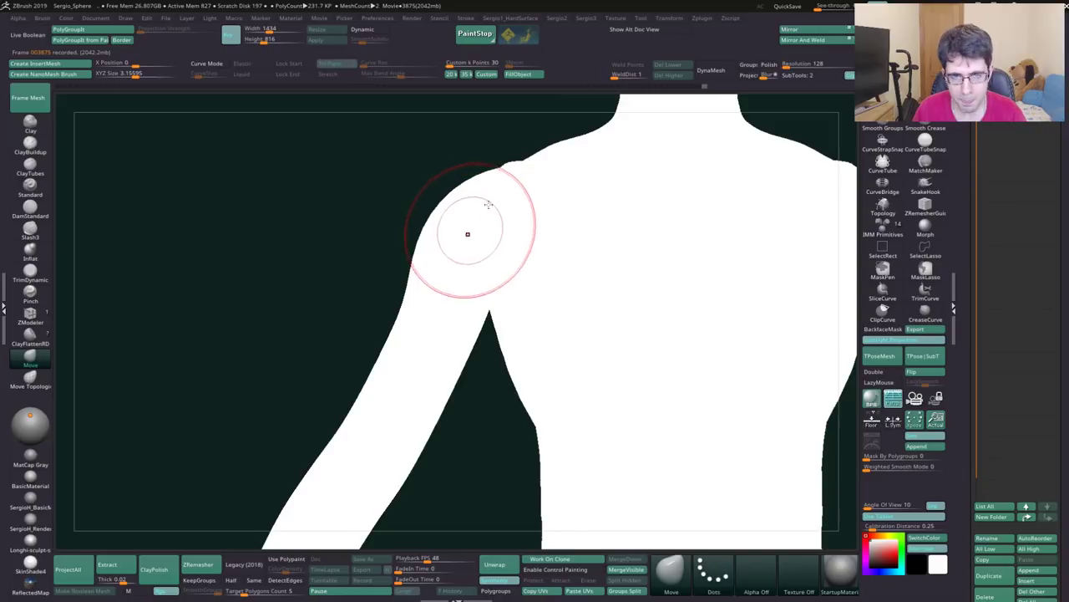
mouse_move(488, 204)
right_down()
mouse_move(484, 179)
mouse_move(461, 226)
mouse_move(470, 270)
mouse_move(485, 270)
right_up()
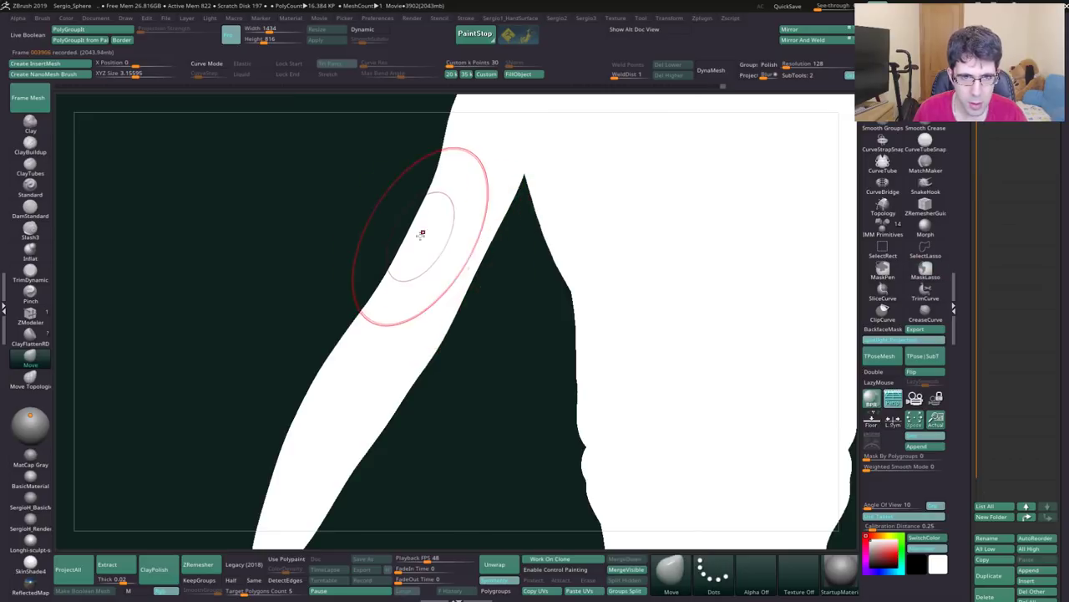
drag(422, 233, 448, 245)
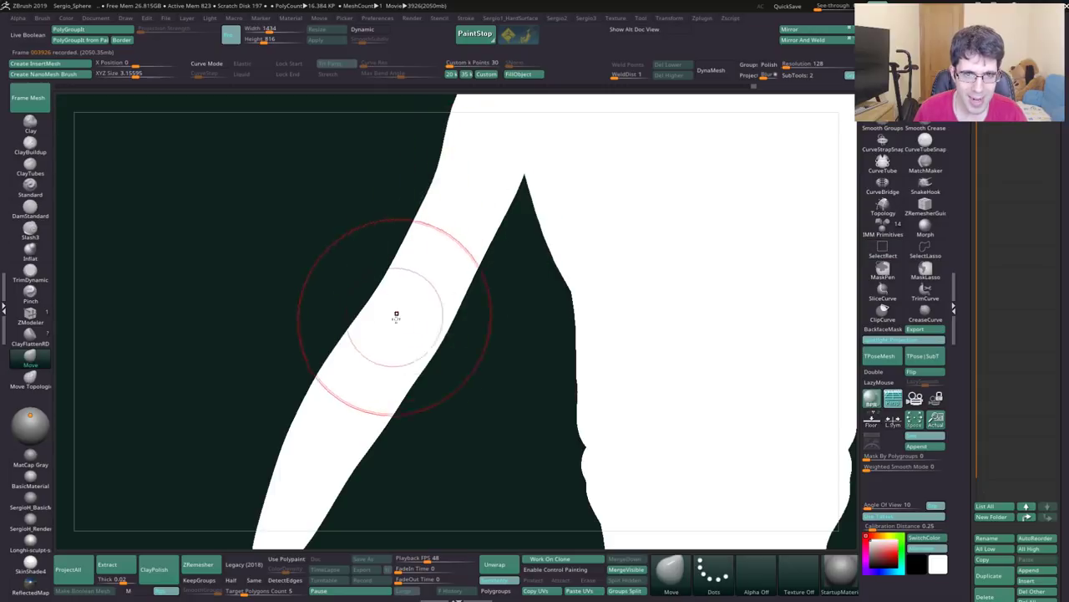
drag(520, 126, 514, 204)
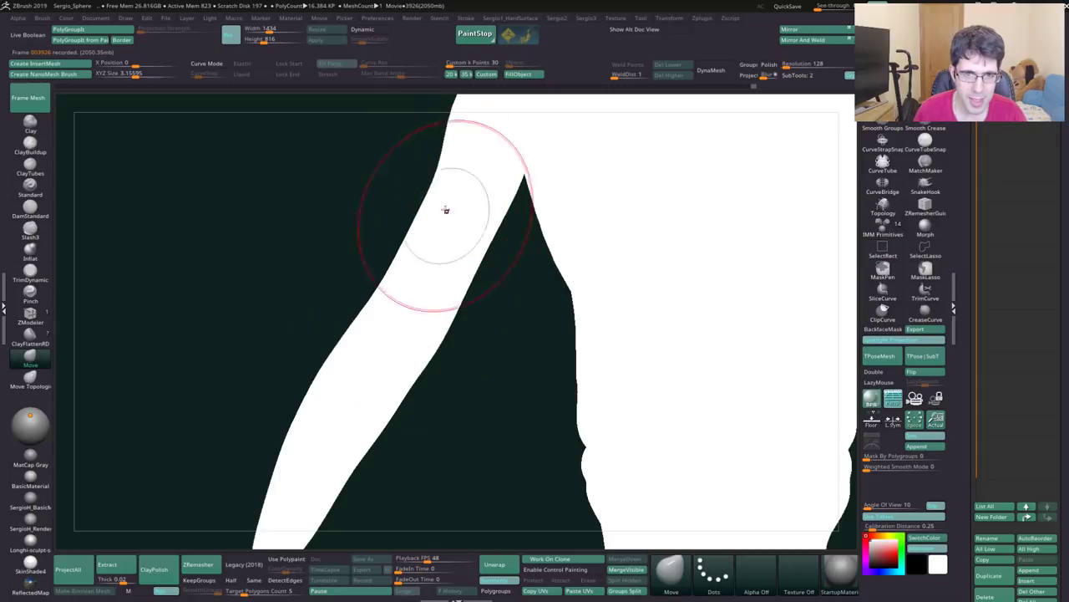
Step: Resize the brush and push the arm's outer and left edges outward to widen it
right_drag(409, 346, 413, 299)
key(s)
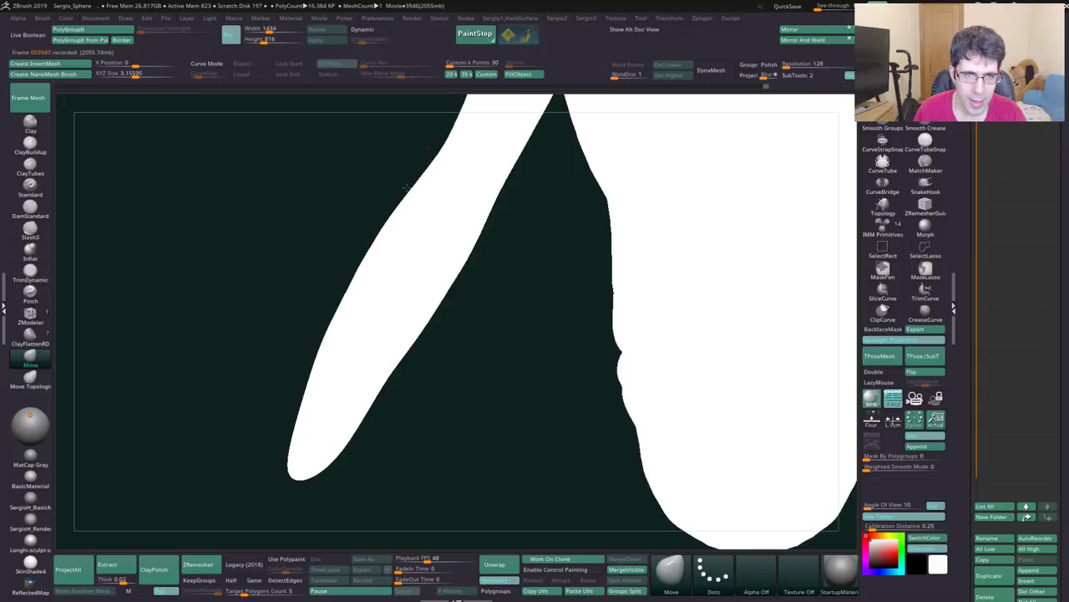
right_drag(420, 186, 423, 208)
drag(416, 232, 403, 255)
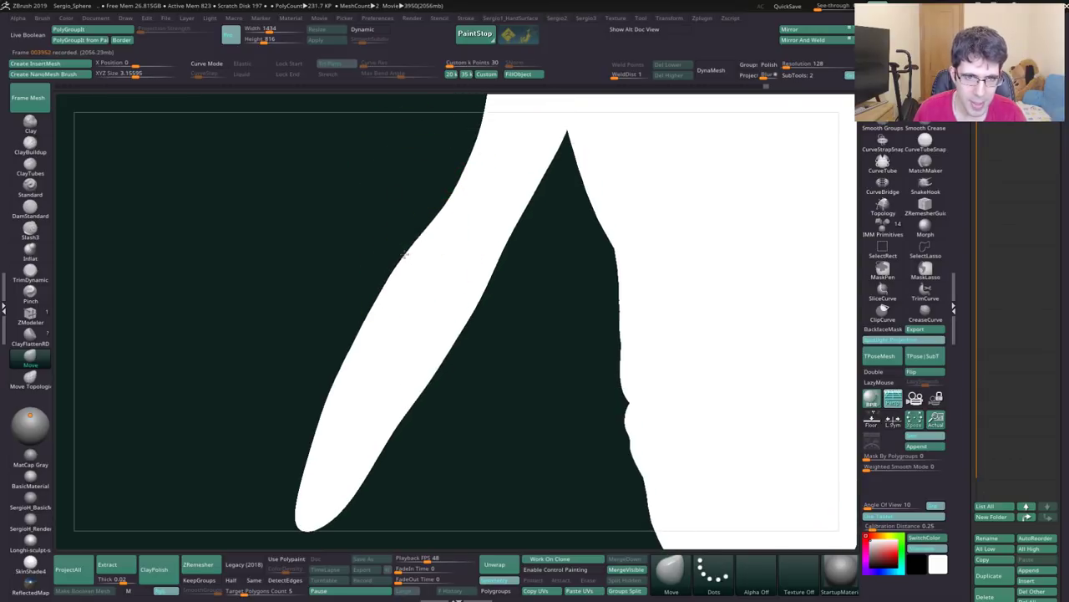
drag(354, 353, 341, 388)
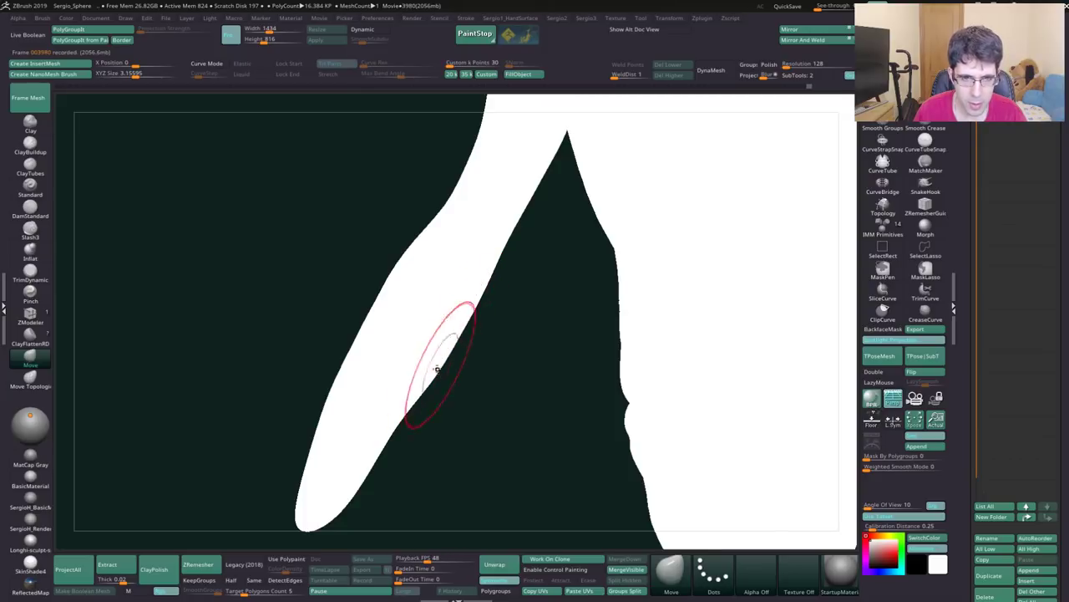
drag(391, 453, 429, 426)
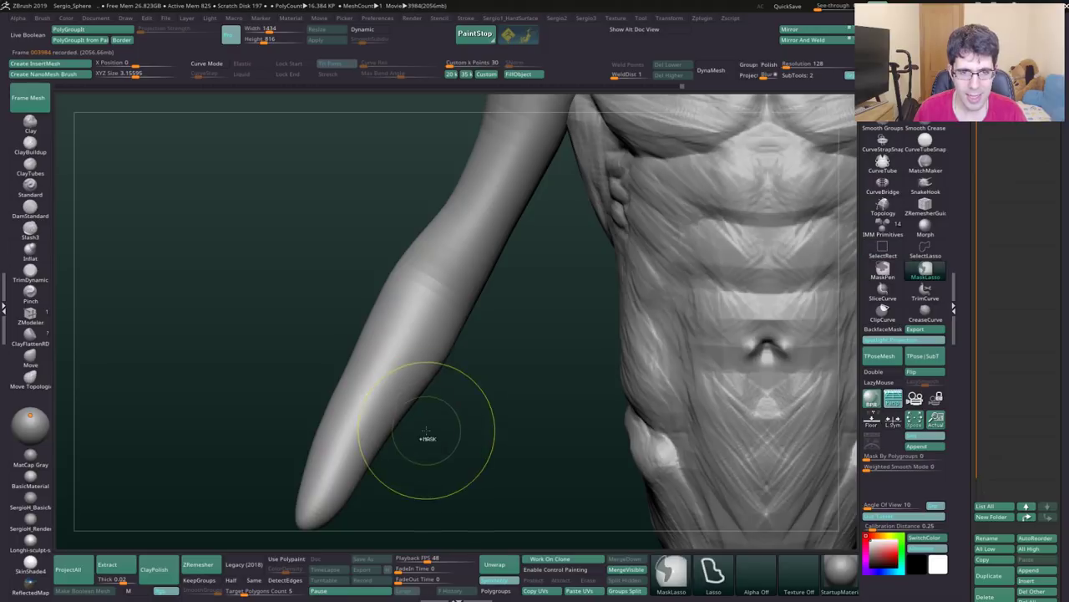
Step: Resize the brush and lasso-mask the arm, leaving only its tip free
key(s)
mouse_move(342, 447)
alt+right_down()
mouse_move(433, 281)
mouse_move(429, 393)
mouse_move(423, 377)
mouse_move(432, 389)
alt+right_up()
ctrl+drag(451, 355, 476, 392)
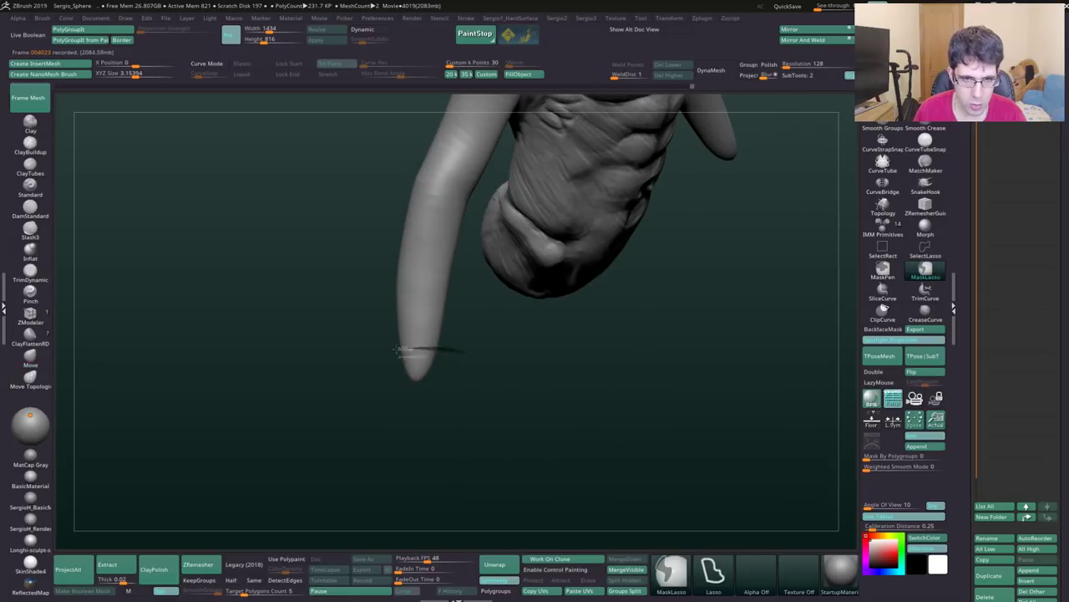
right_drag(476, 393, 449, 402)
Step: Move-brush the arm tip larger and downward into a rounded hand block, then smooth it
key(b)
key(m)
key(v)
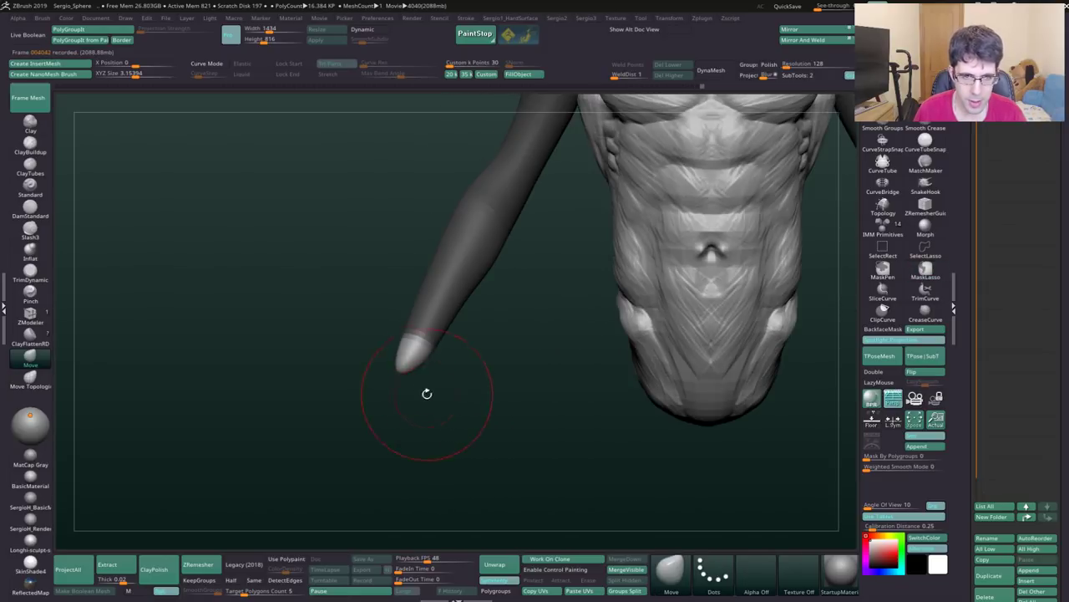
right_drag(408, 447, 420, 387)
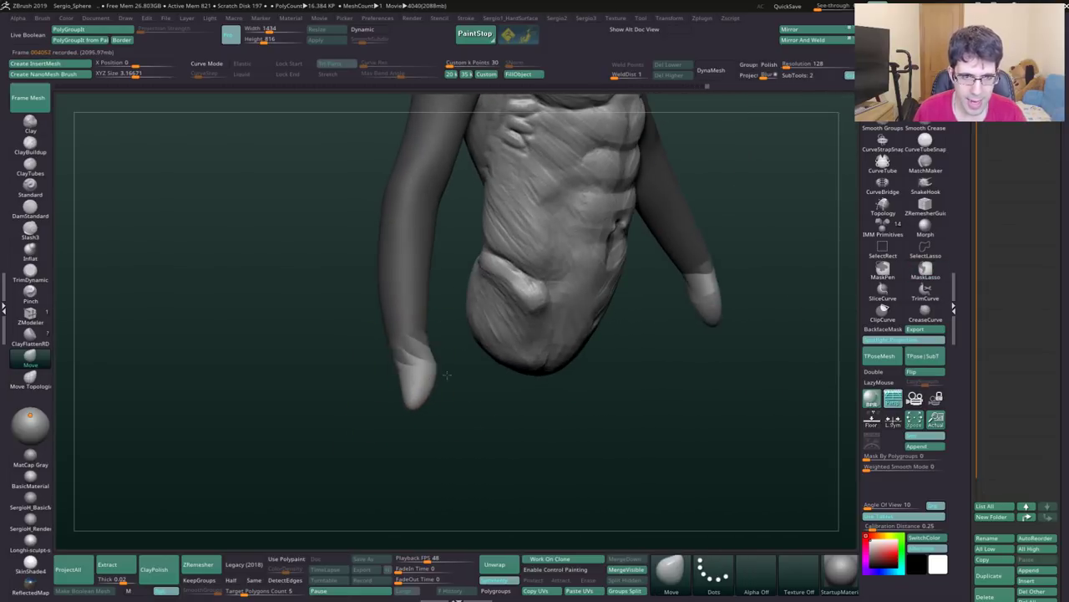
drag(342, 374, 455, 359)
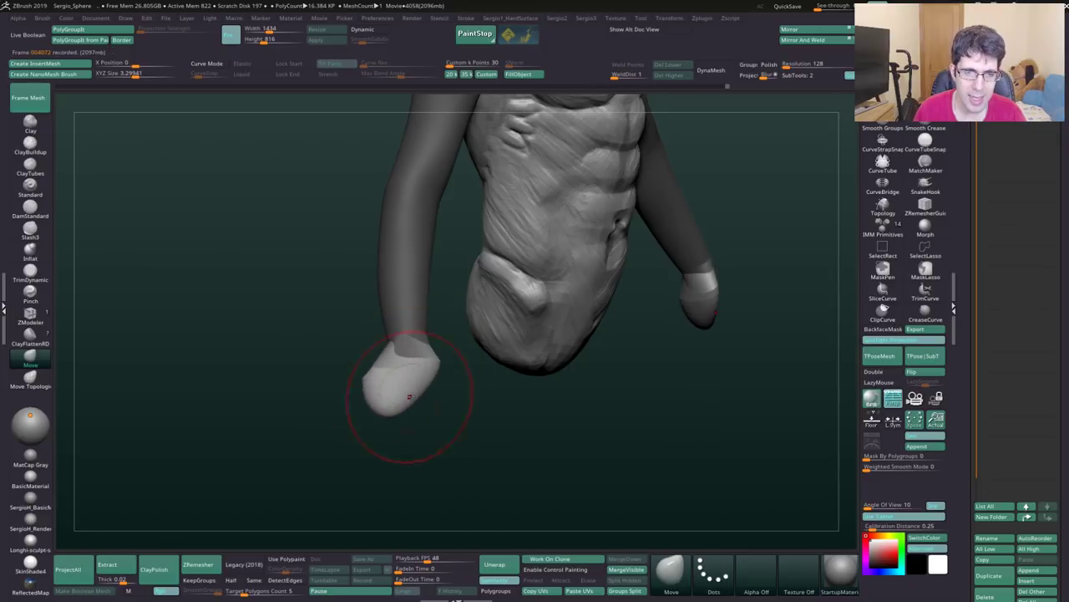
drag(409, 396, 414, 416)
key(shift)
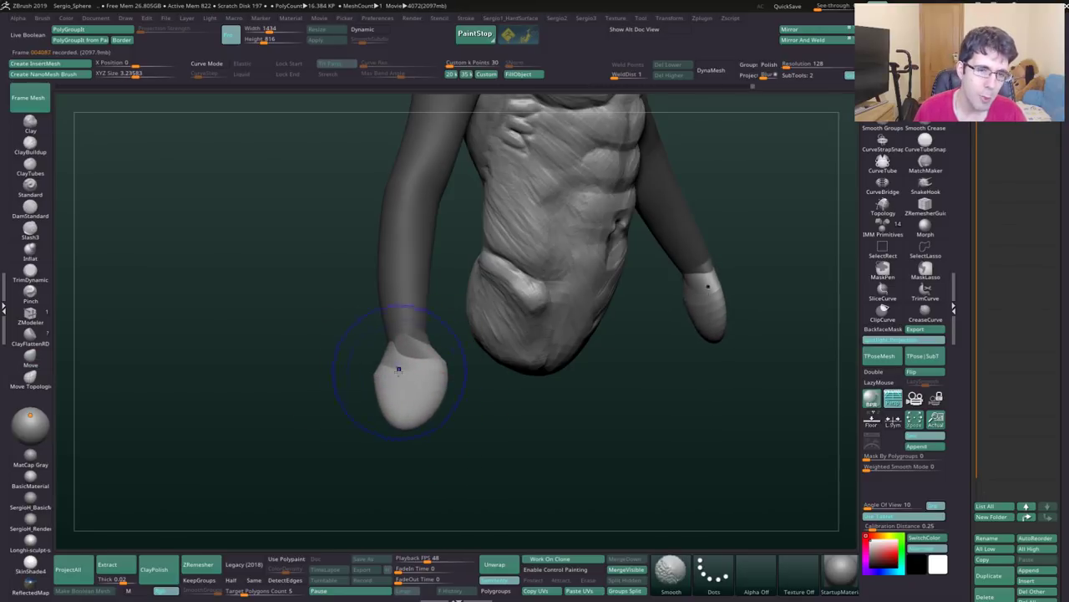
Step: Orbit around the arm to inspect the new hand from several sides
right_drag(390, 401, 404, 347)
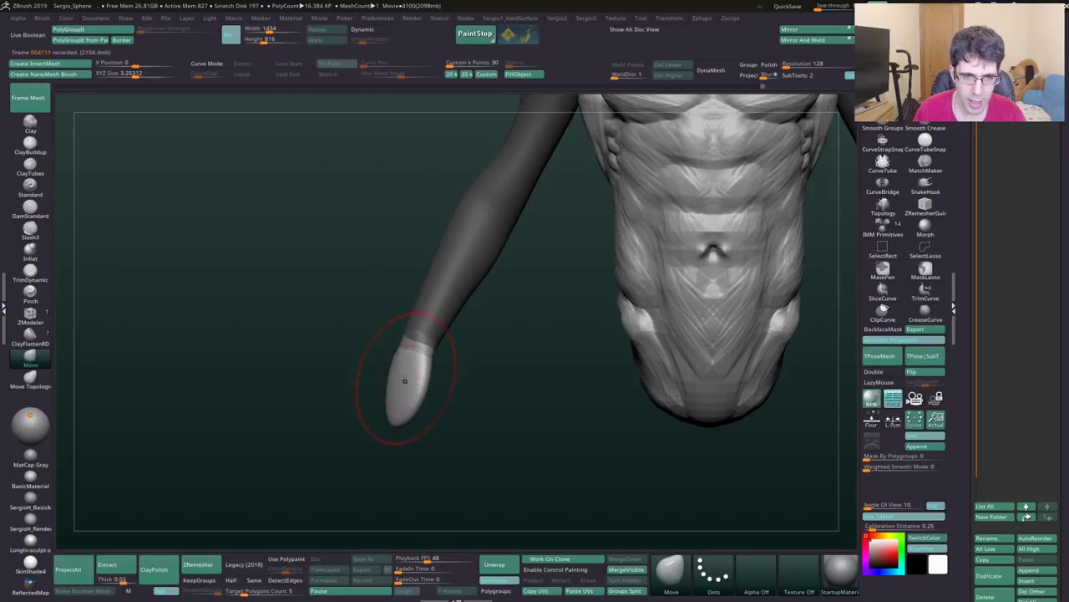
shift+drag(451, 368, 467, 365)
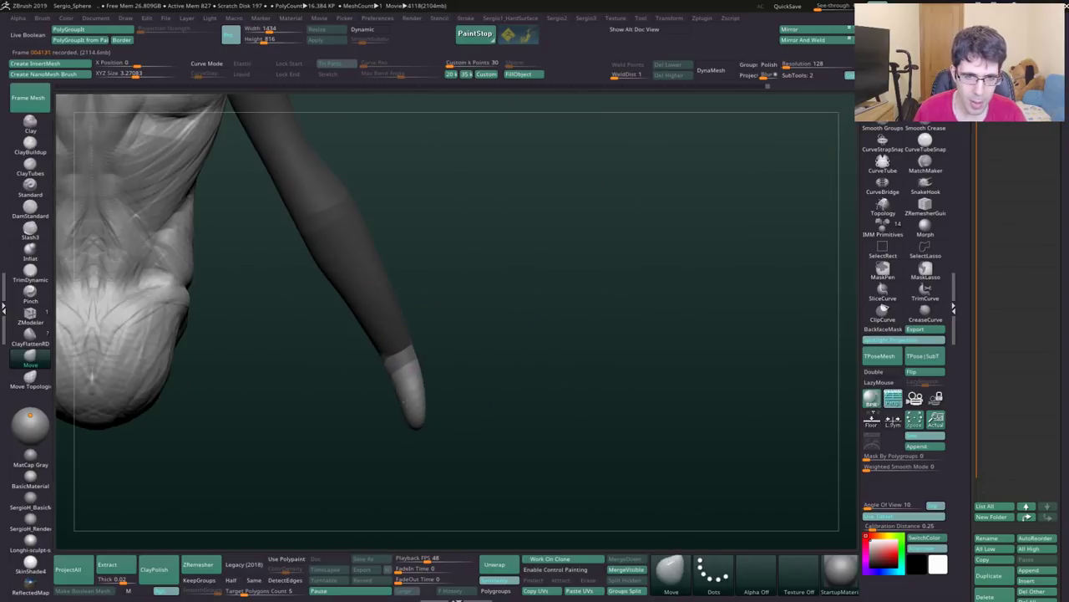
drag(409, 398, 433, 383)
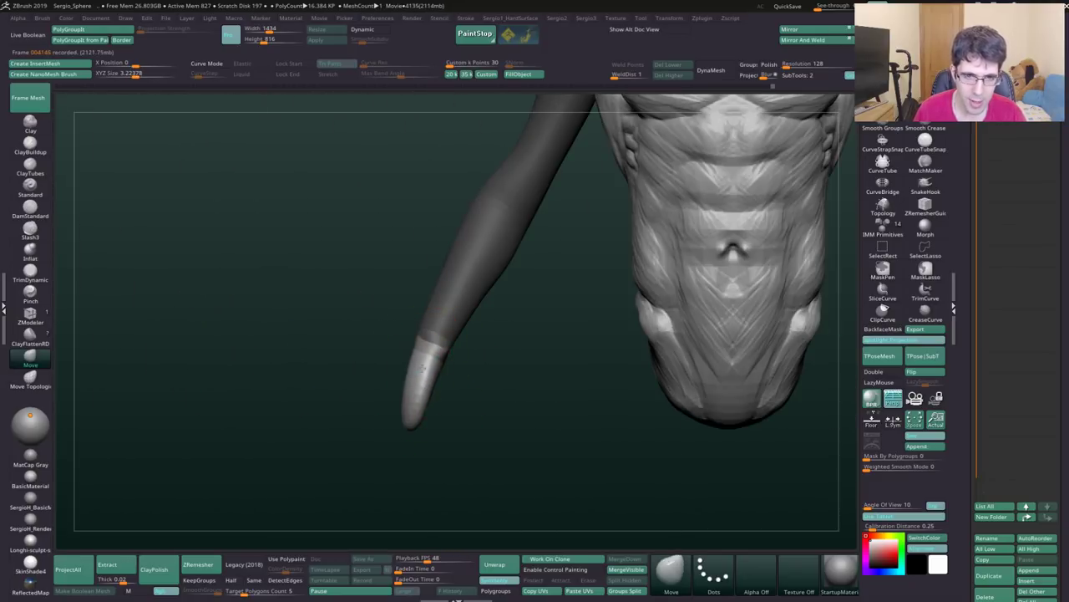
drag(434, 398, 412, 396)
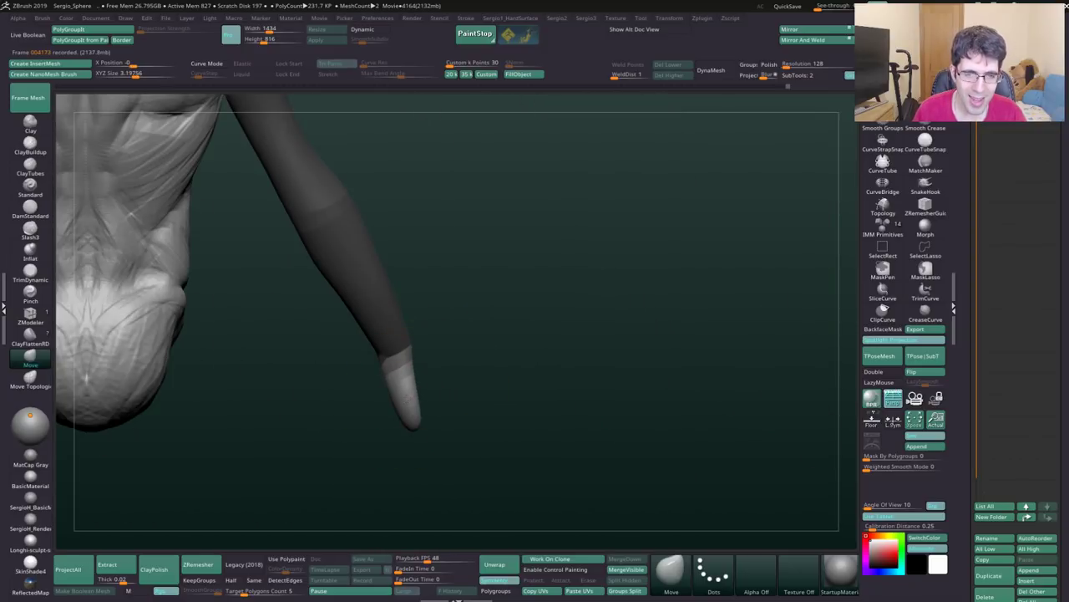
mouse_move(478, 401)
mouse_down()
mouse_move(410, 394)
mouse_move(442, 362)
mouse_move(442, 381)
mouse_up()
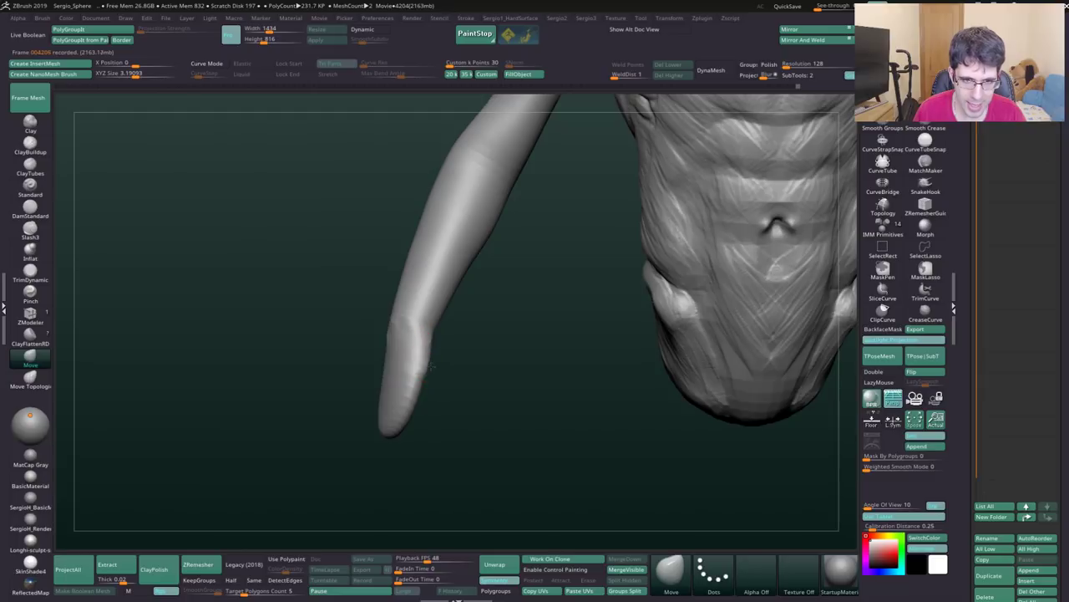
Step: Shape a pointed thumb on each hand using the Move and Inflat brushes
key(s)
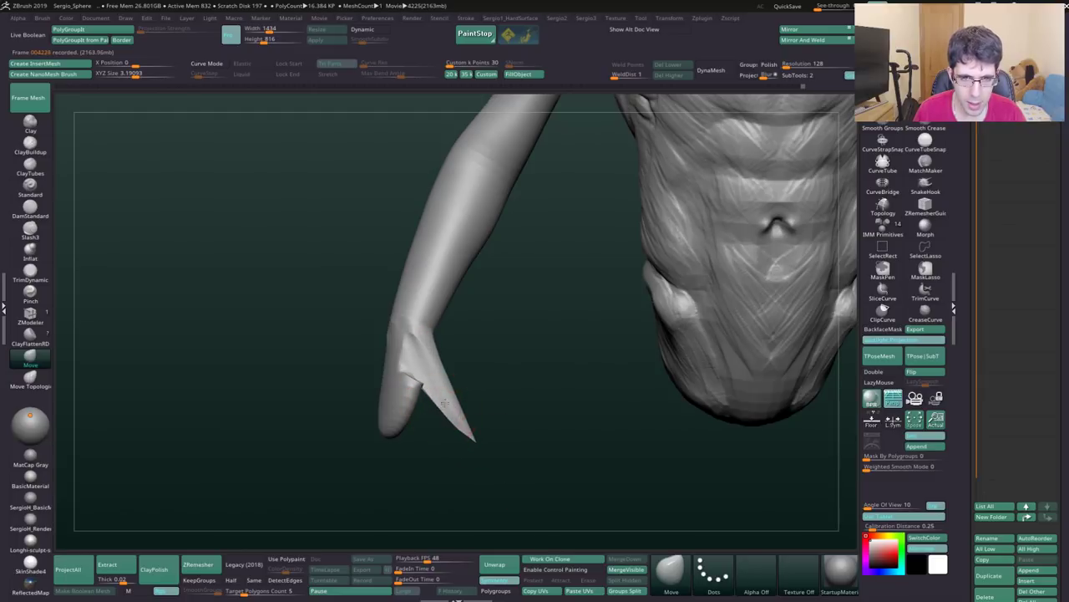
key(b)
key(i)
key(n)
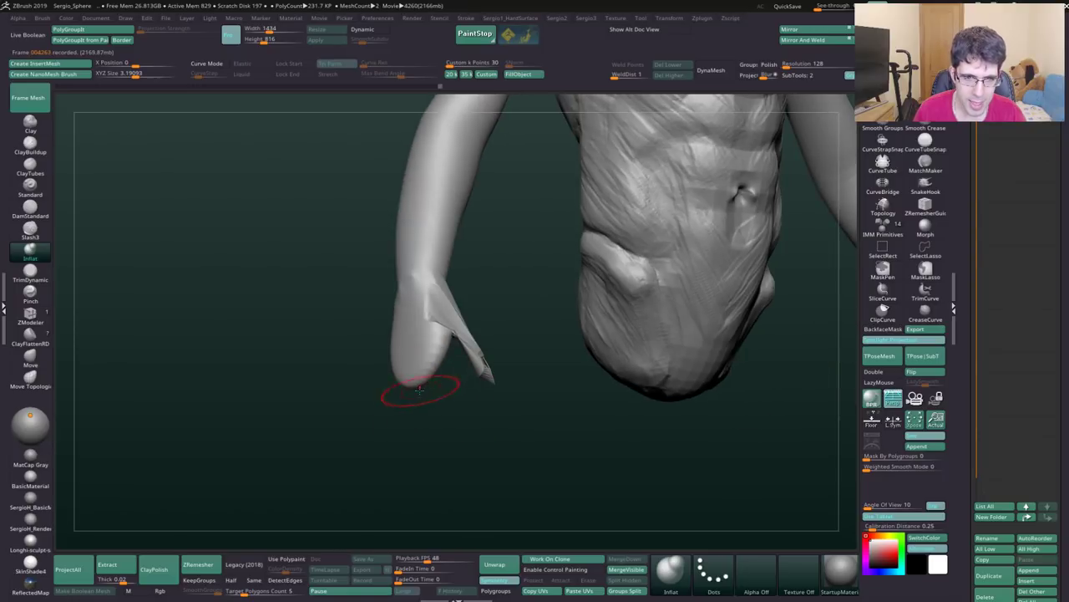
key(b)
key(m)
key(v)
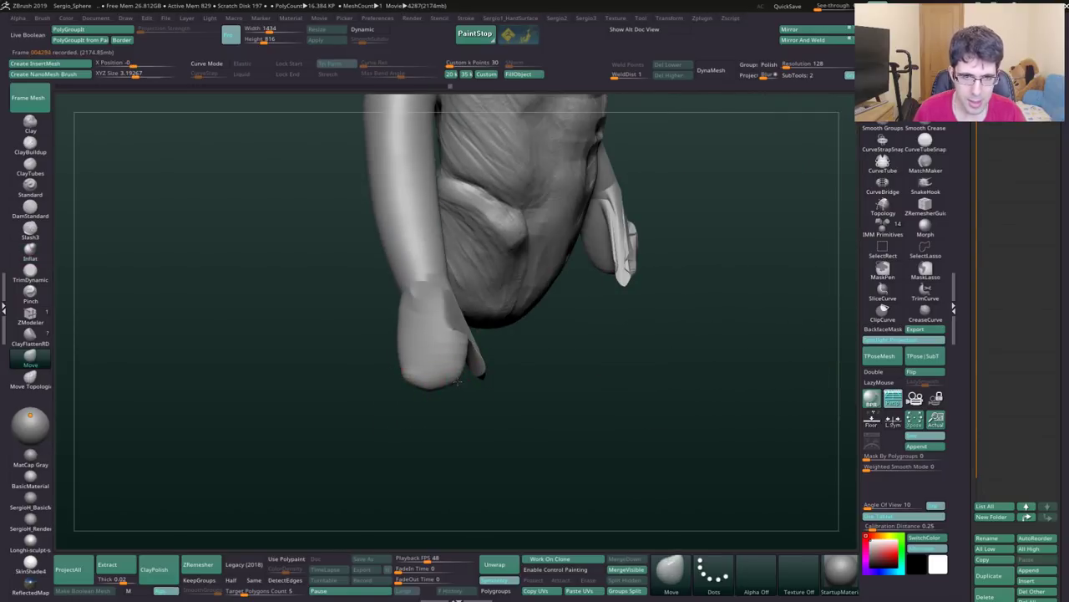
Step: Lasso-mask the hand, invert the mask, and pull the fingertip section down to lengthen it
drag(433, 396, 439, 432)
key(ctrl)
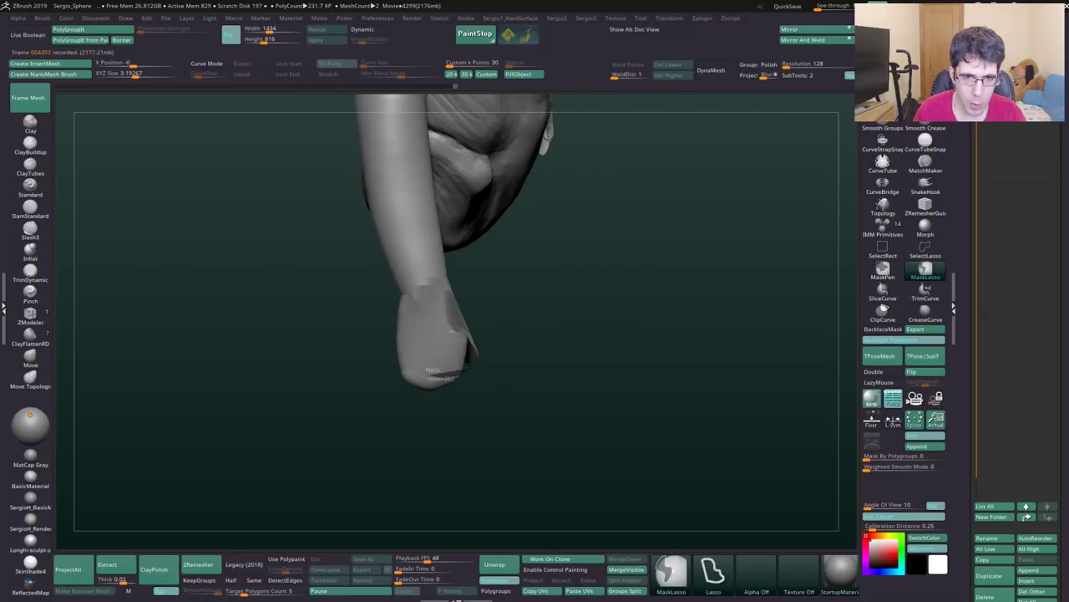
ctrl+click(476, 408)
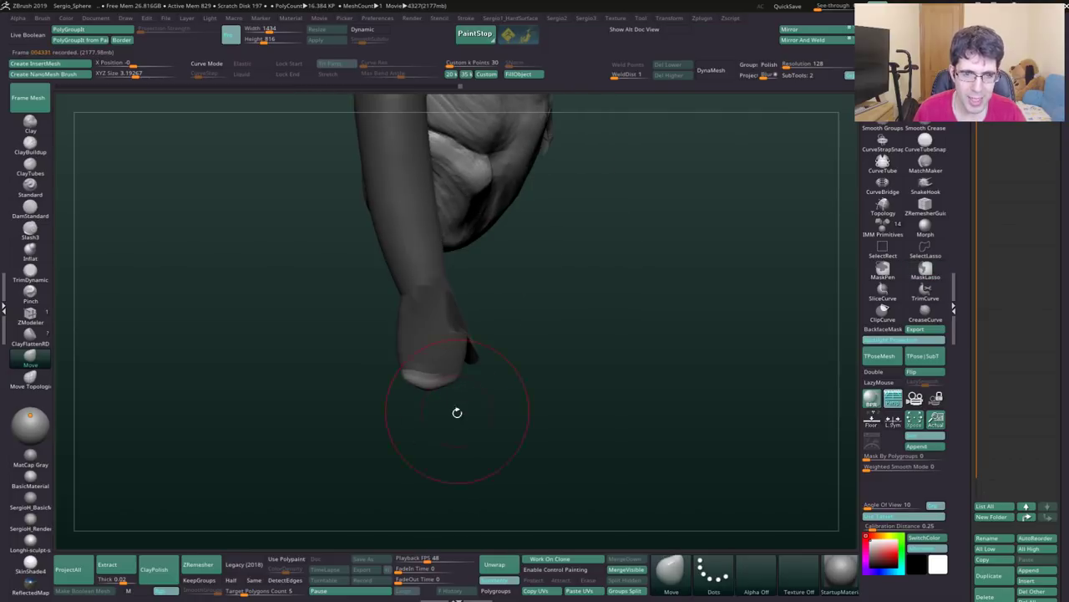
mouse_move(437, 401)
mouse_down()
mouse_move(452, 472)
mouse_move(426, 483)
mouse_up()
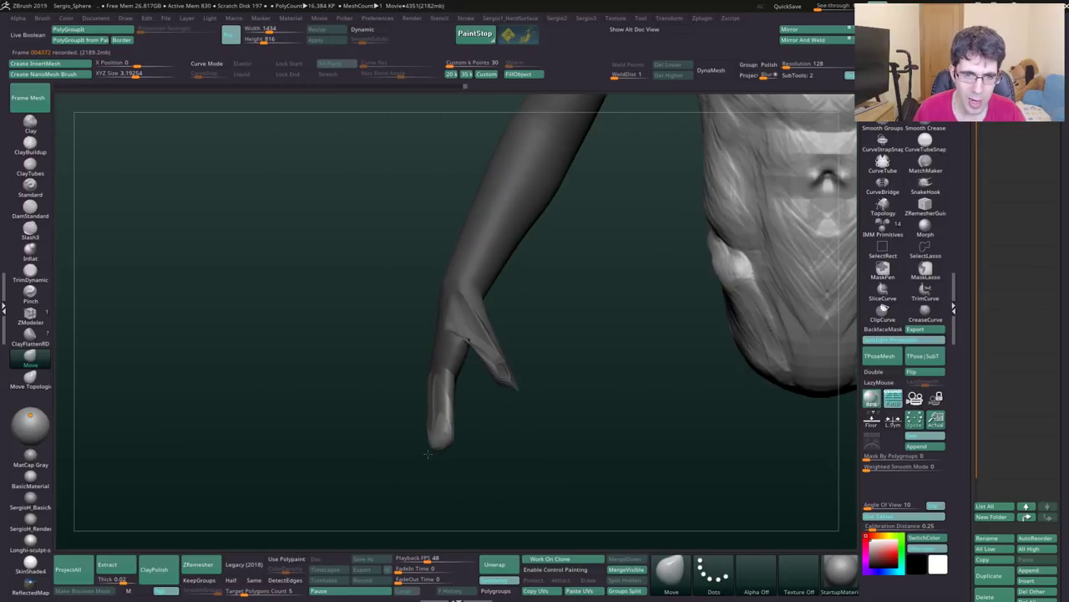
mouse_move(430, 455)
mouse_down()
mouse_move(462, 437)
mouse_move(491, 358)
mouse_up()
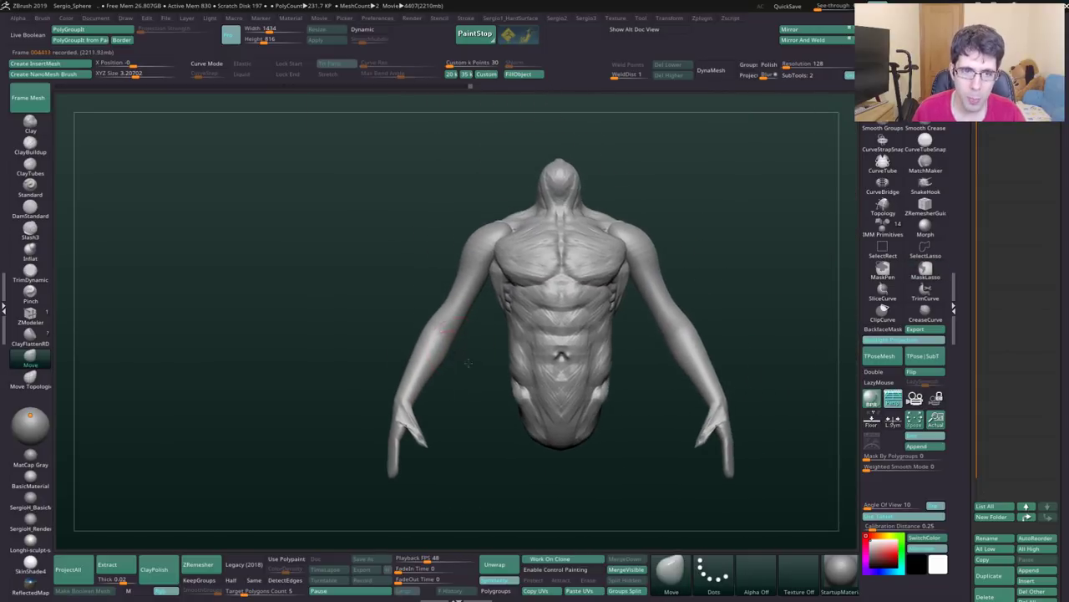
Step: Turn to the forearm and remesh the model evenly at resolution 344
drag(493, 320, 505, 342)
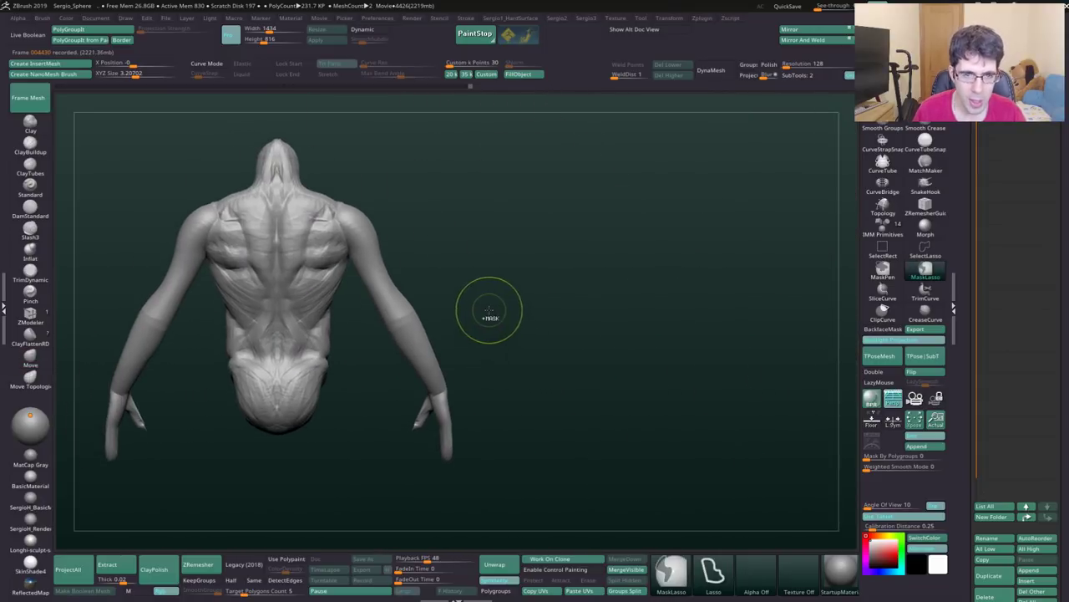
mouse_move(557, 370)
mouse_down()
mouse_move(440, 377)
mouse_move(492, 371)
mouse_up()
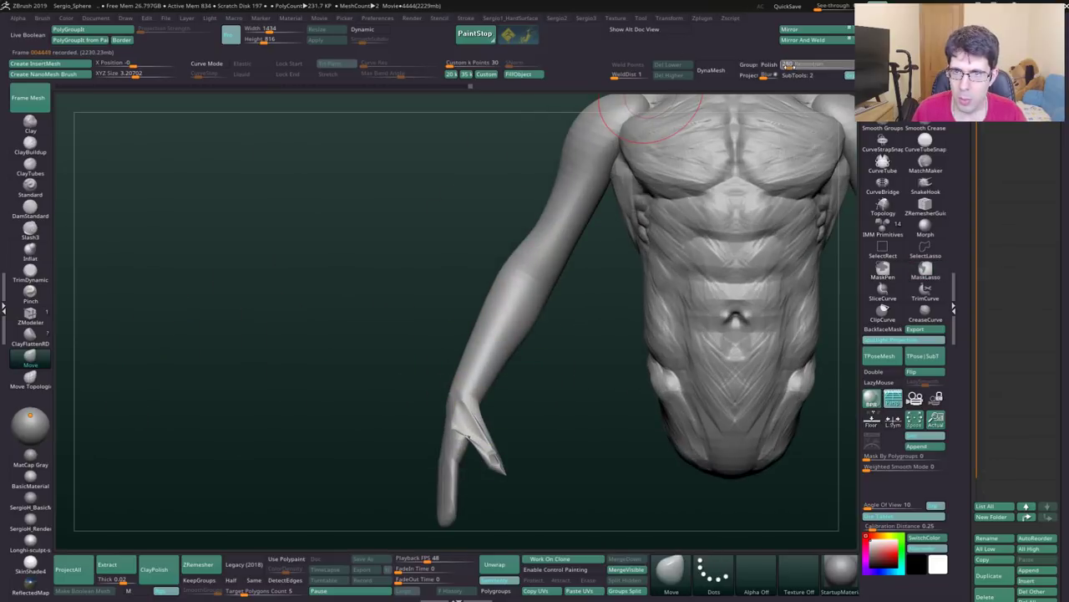
click(712, 70)
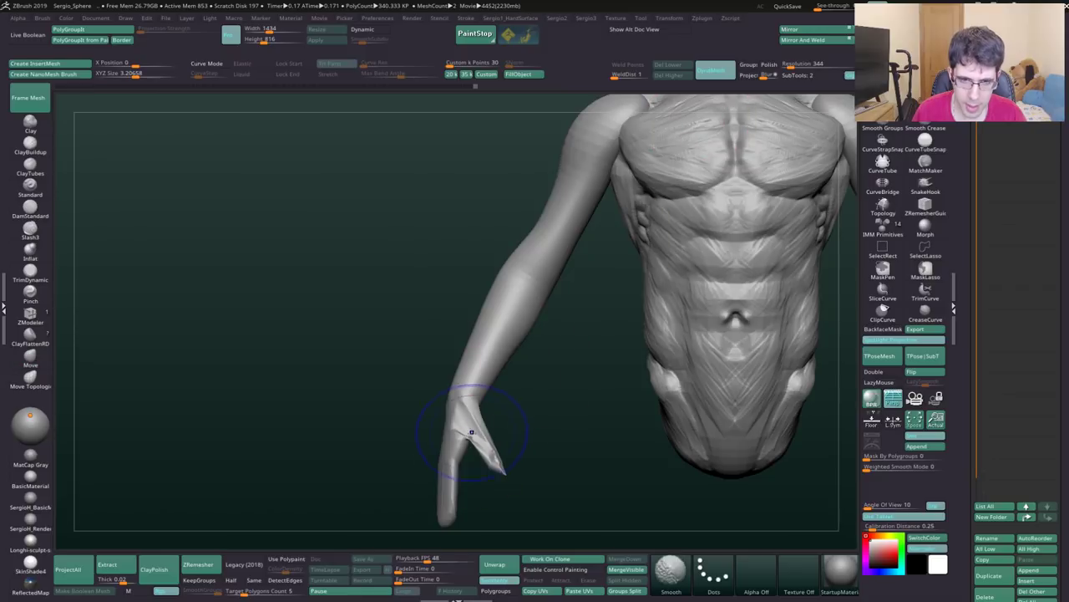
Step: Select ClayBuildup and zoom in on the hand so the thumb web fills the view
key(b)
key(c)
key(b)
right_drag(477, 455, 468, 322)
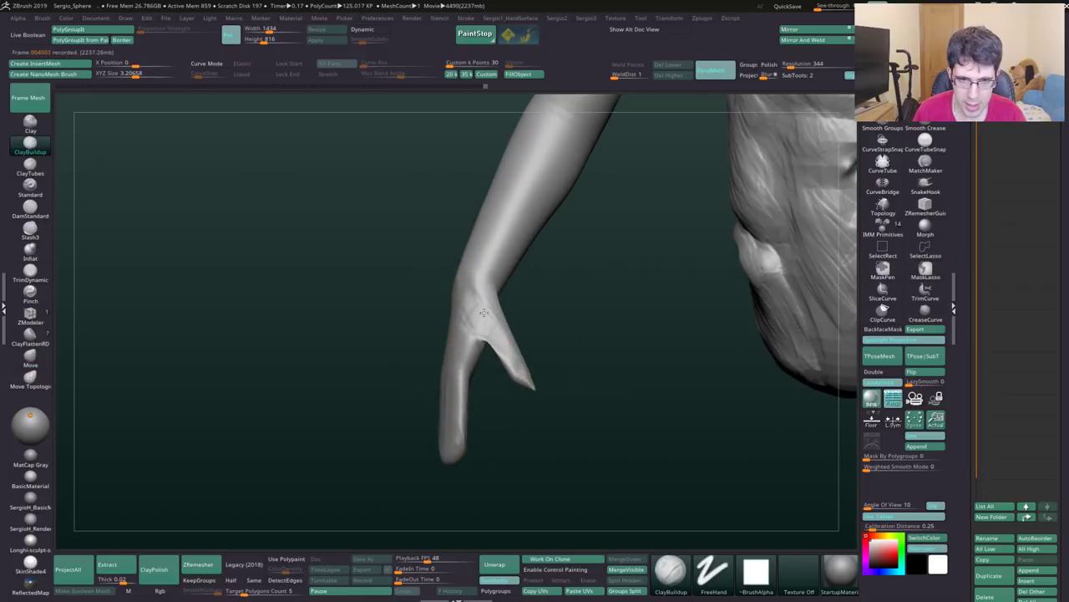
right_drag(484, 312, 494, 267)
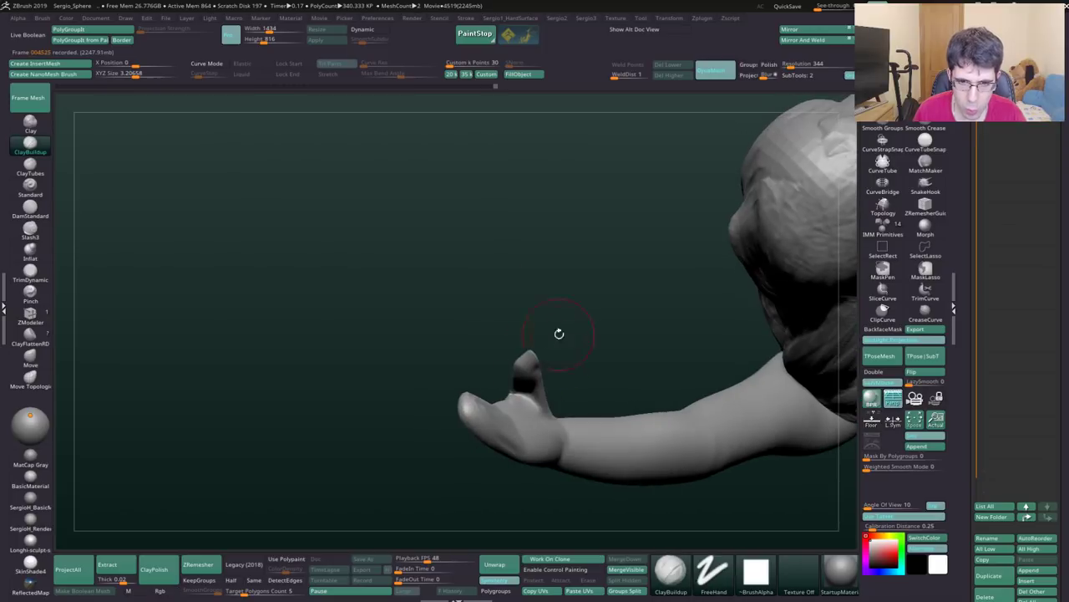
mouse_move(559, 333)
ctrl+right_down()
mouse_move(549, 429)
mouse_move(535, 451)
mouse_move(516, 387)
ctrl+right_up()
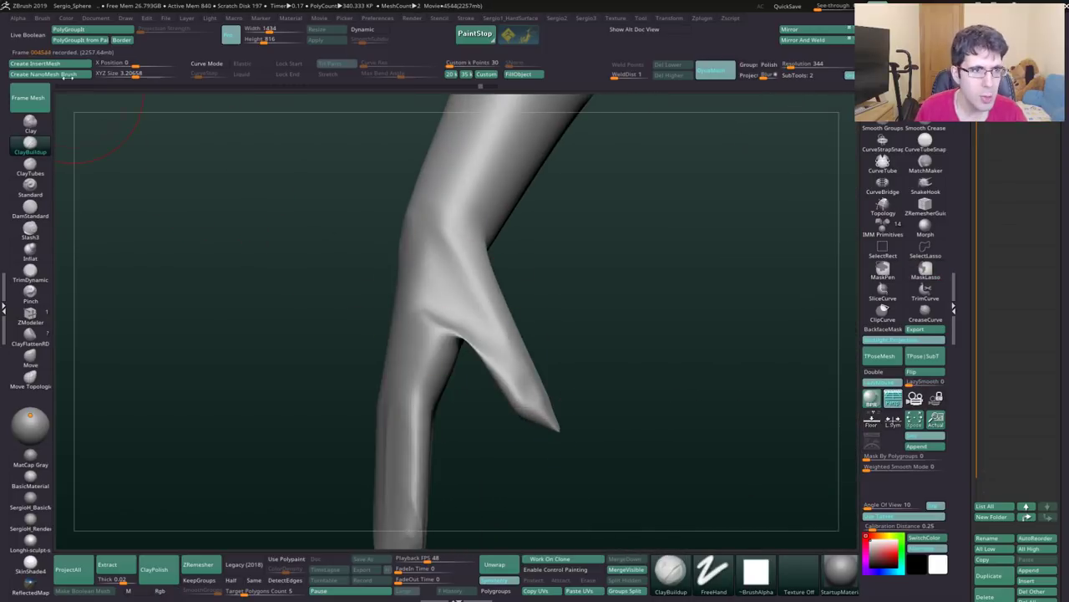
Step: Enable BackfaceMask under Brush Auto Masking and lay a ClayBuildup stroke at the thumb fork
click(42, 18)
scroll(91, 407, down, 5)
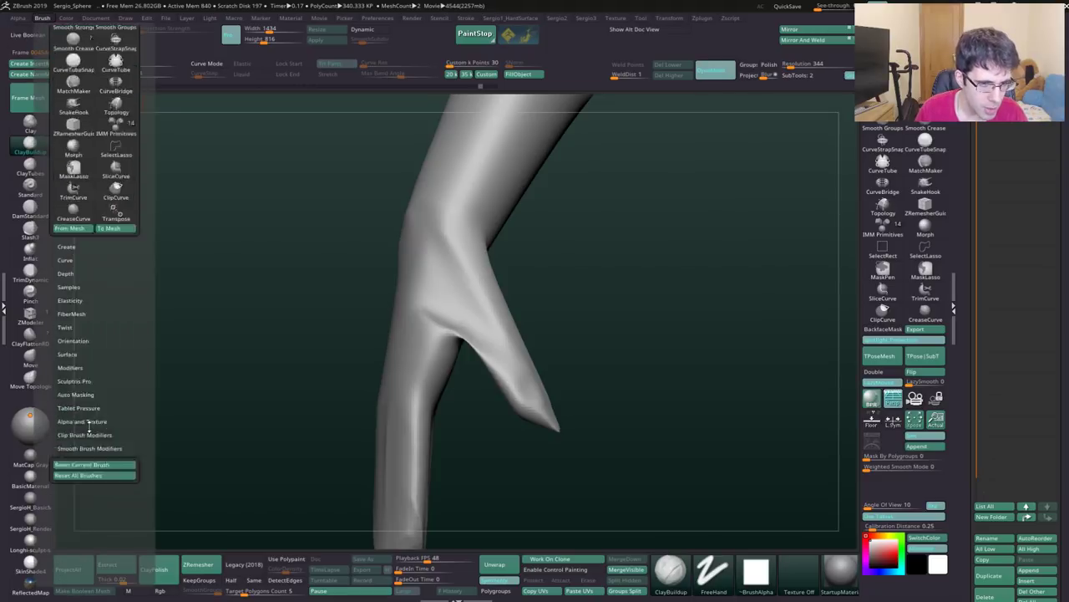
click(83, 325)
click(42, 17)
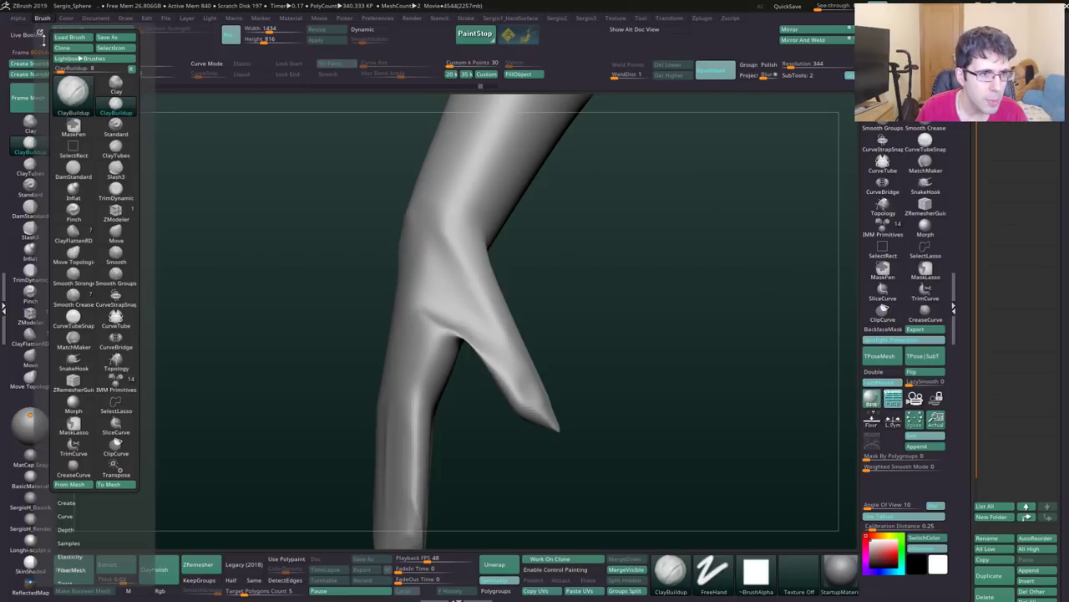
scroll(105, 483, down, 3)
scroll(96, 497, down, 3)
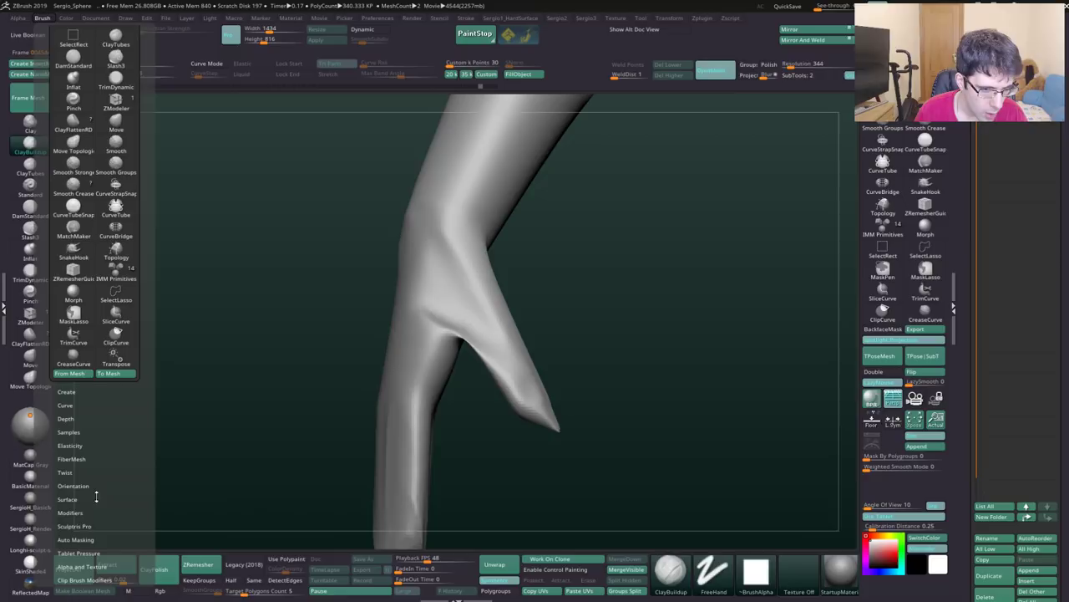
click(80, 539)
click(73, 370)
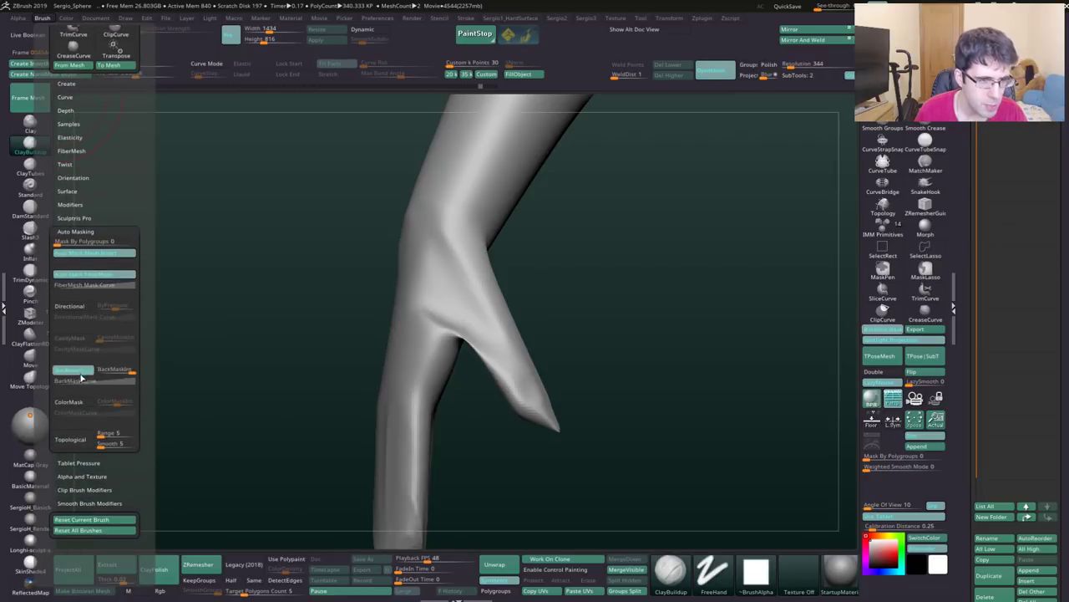
mouse_move(429, 298)
mouse_down()
mouse_move(468, 322)
mouse_move(434, 256)
mouse_move(483, 327)
mouse_move(421, 378)
mouse_move(454, 322)
mouse_move(451, 259)
mouse_move(433, 302)
mouse_move(439, 267)
mouse_move(458, 283)
mouse_move(418, 267)
mouse_up()
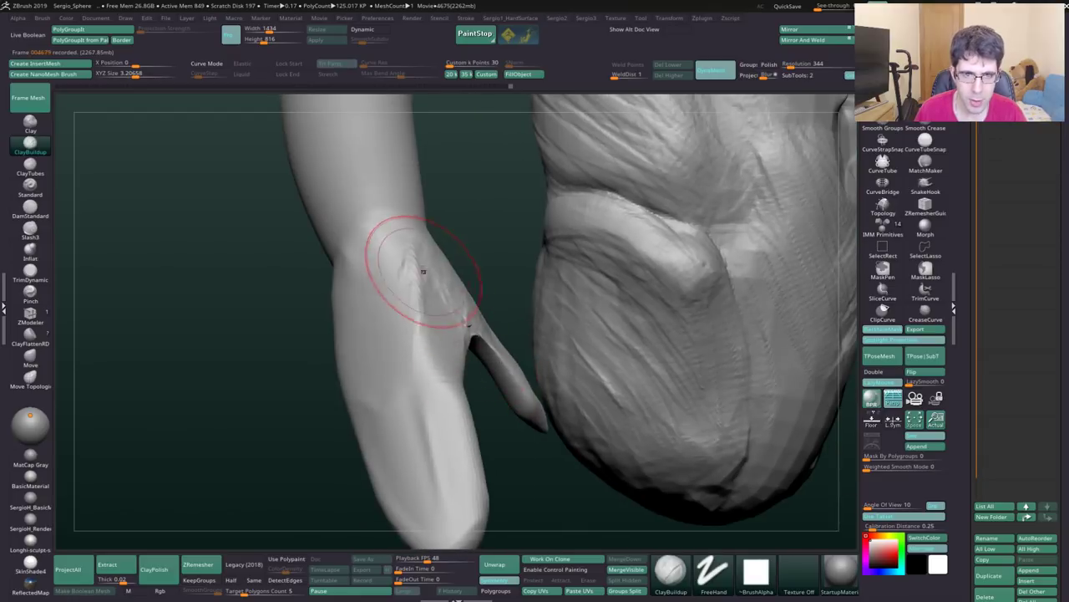
Step: Undo four sculpting steps back to an earlier, smoother stage of the arms
key(ctrl+z)
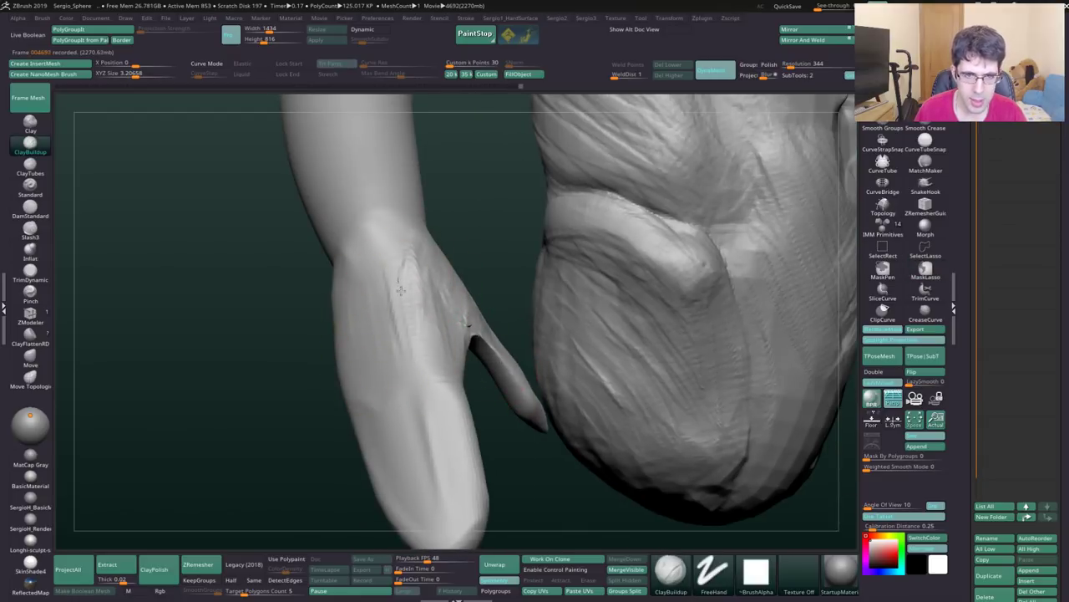
key(ctrl+z)
key(ctrl+z)
key(ctrl+z)
key(ctrl+z)
key(ctrl+z)
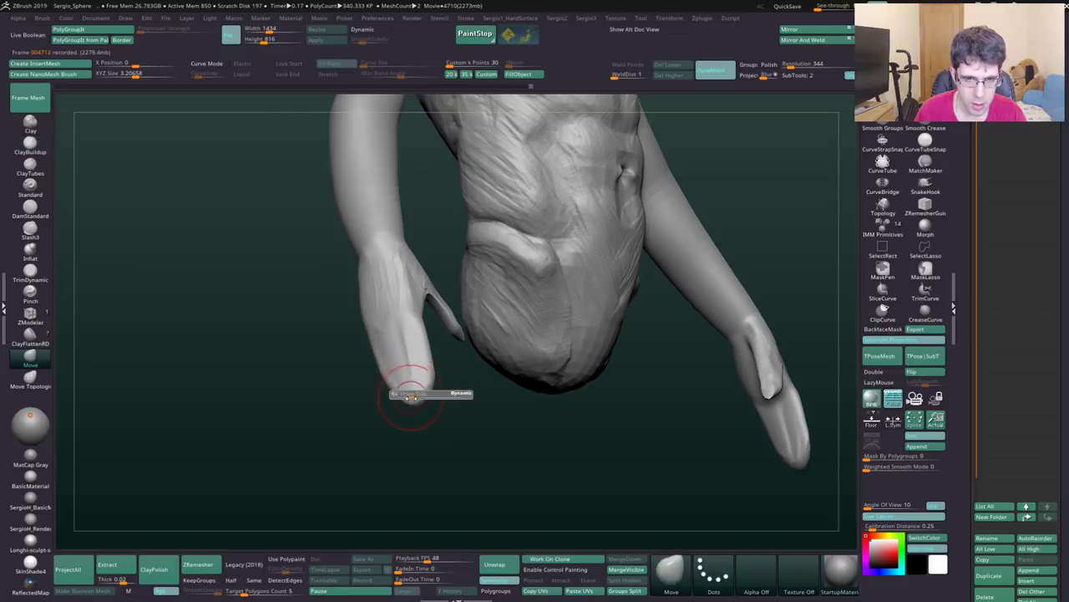
key(ctrl+z)
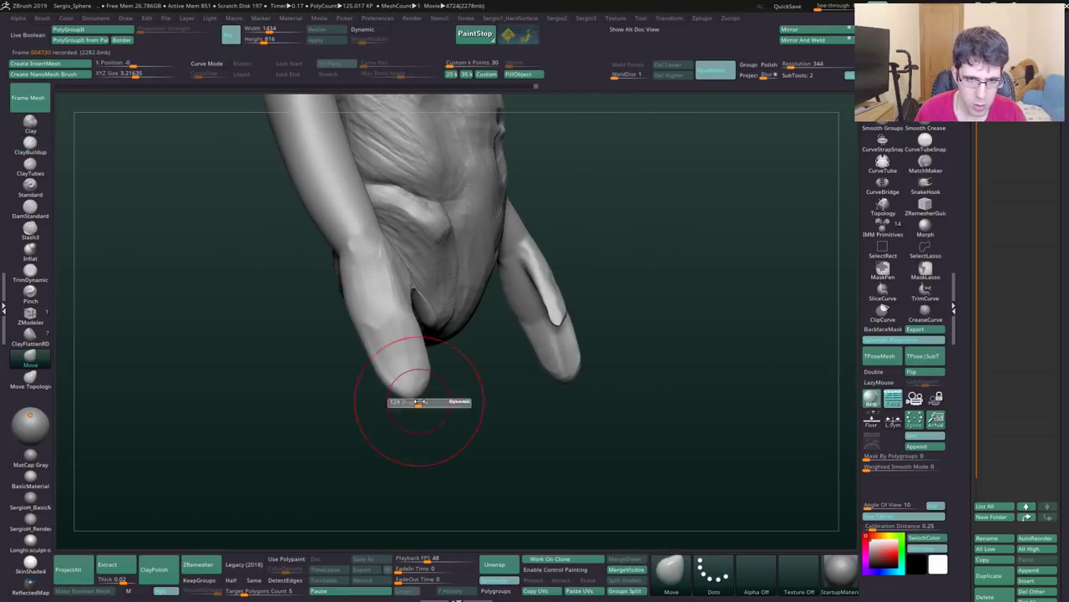
key(ctrl+z)
Step: Redo the fingertip reshaping and turn the view onto the arm and hand
key(ctrl+shift+z)
key(ctrl+shift+z)
key(ctrl+shift+z)
key(ctrl+shift+z)
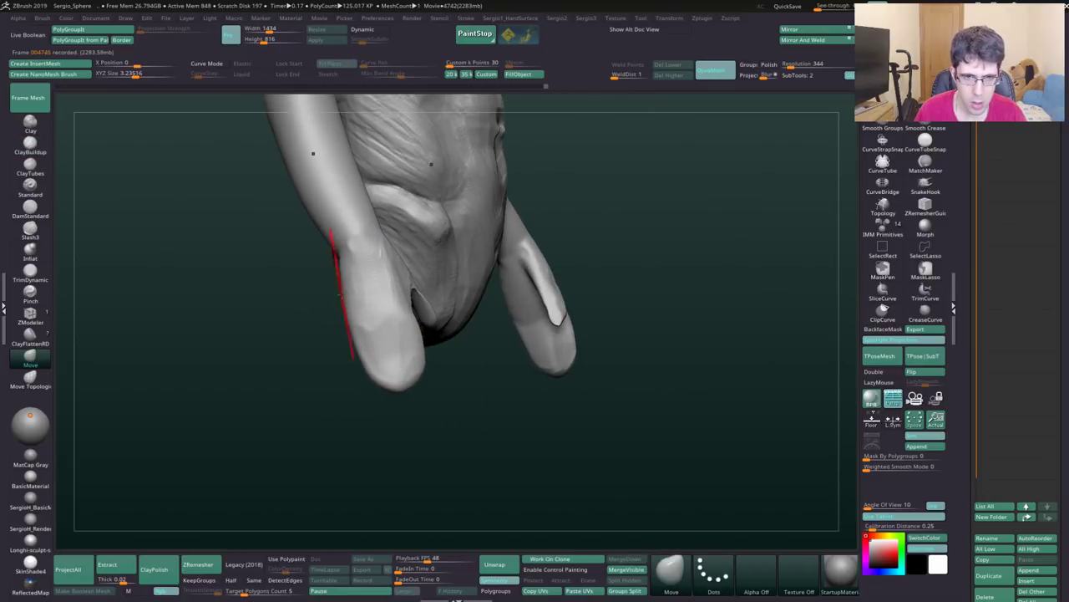
key(ctrl+shift+z)
key(ctrl+shift+z)
key(ctrl+shift+z)
key(ctrl+shift+z)
key(ctrl+shift+z)
key(ctrl+shift+z)
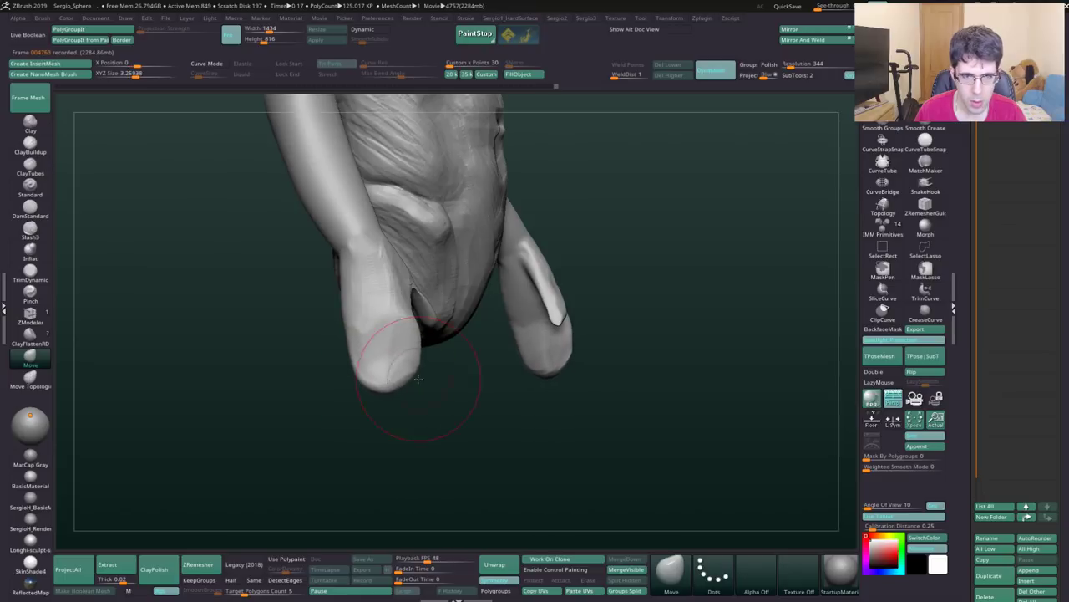
key(ctrl+shift+z)
key(ctrl+shift+z)
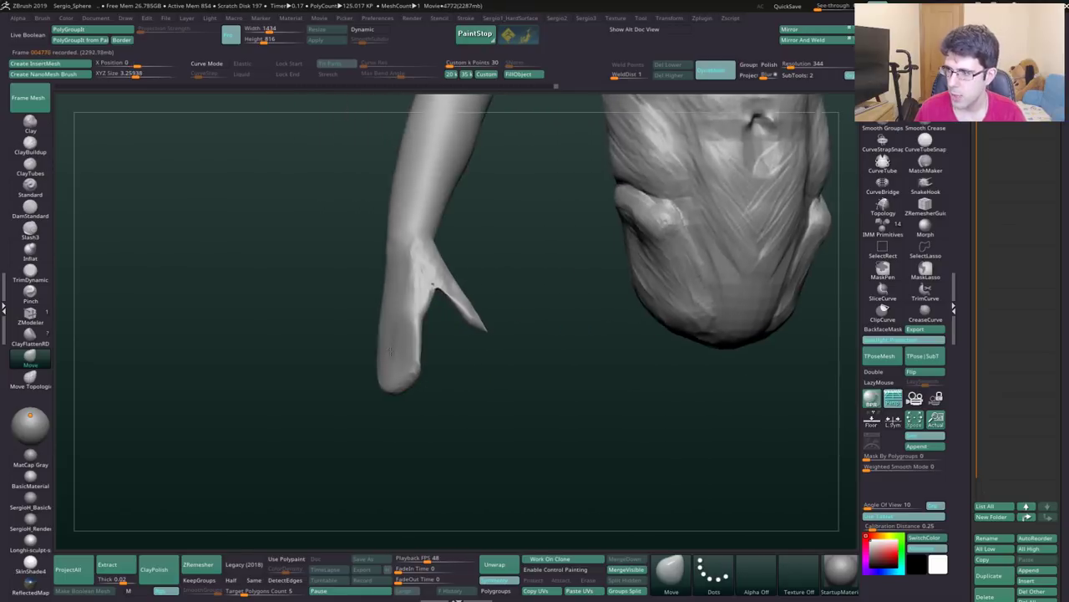
right_drag(419, 339, 426, 403)
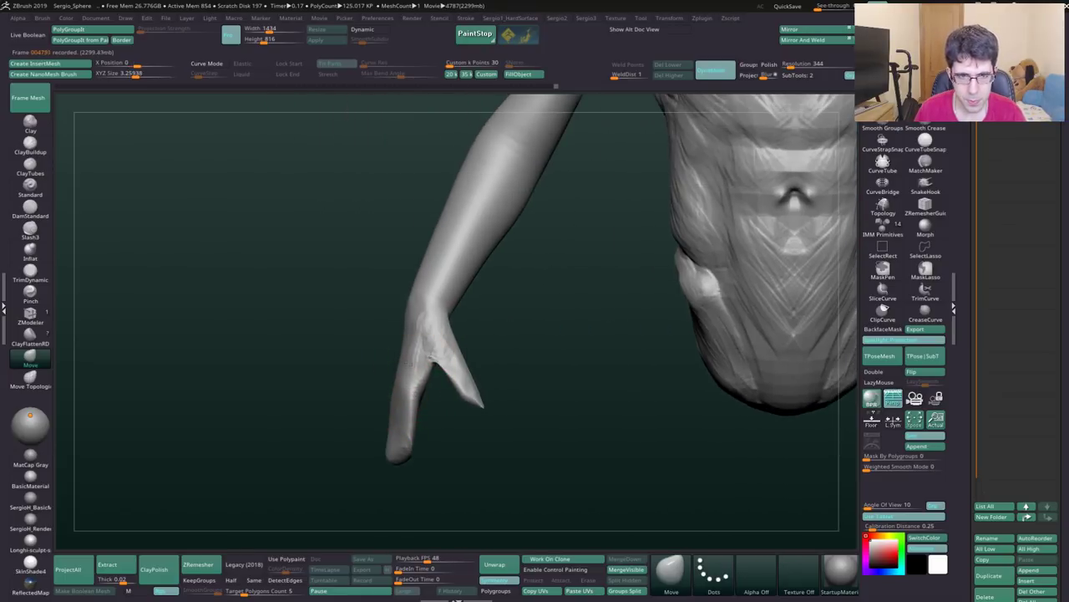
Step: Step forward through the history to the higher-resolution state of the arms
key(ctrl+shift+z)
key(ctrl+shift+z)
key(ctrl+shift+z)
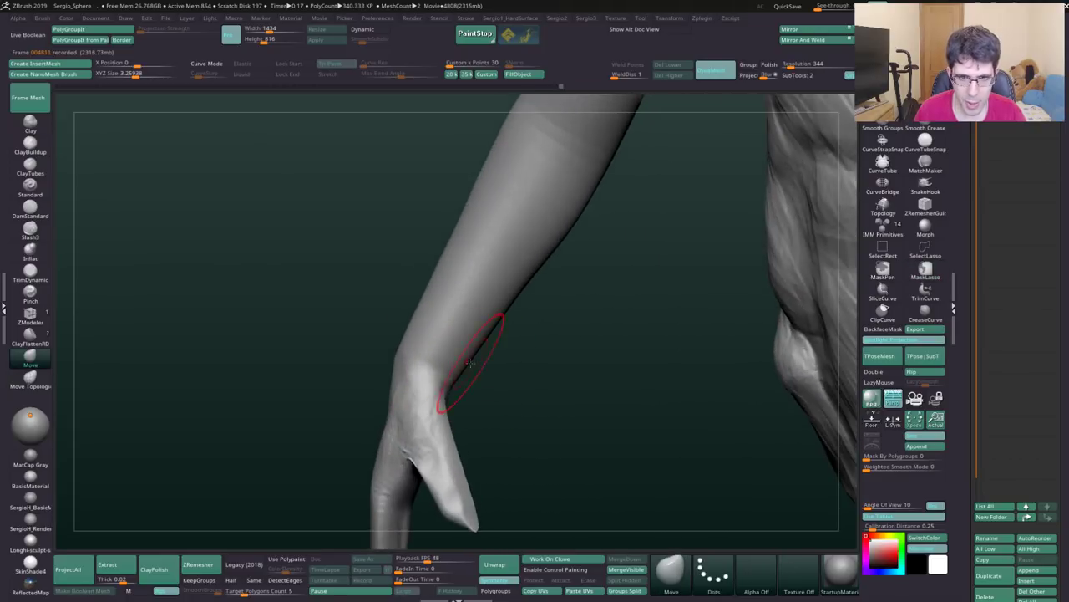
key(ctrl+shift+z)
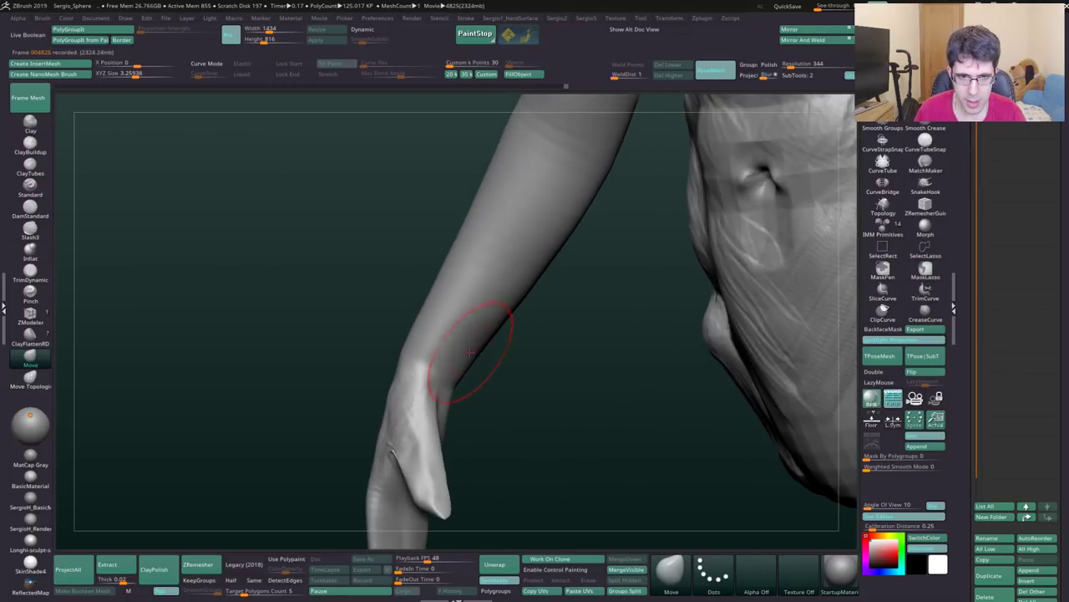
key(ctrl+shift+z)
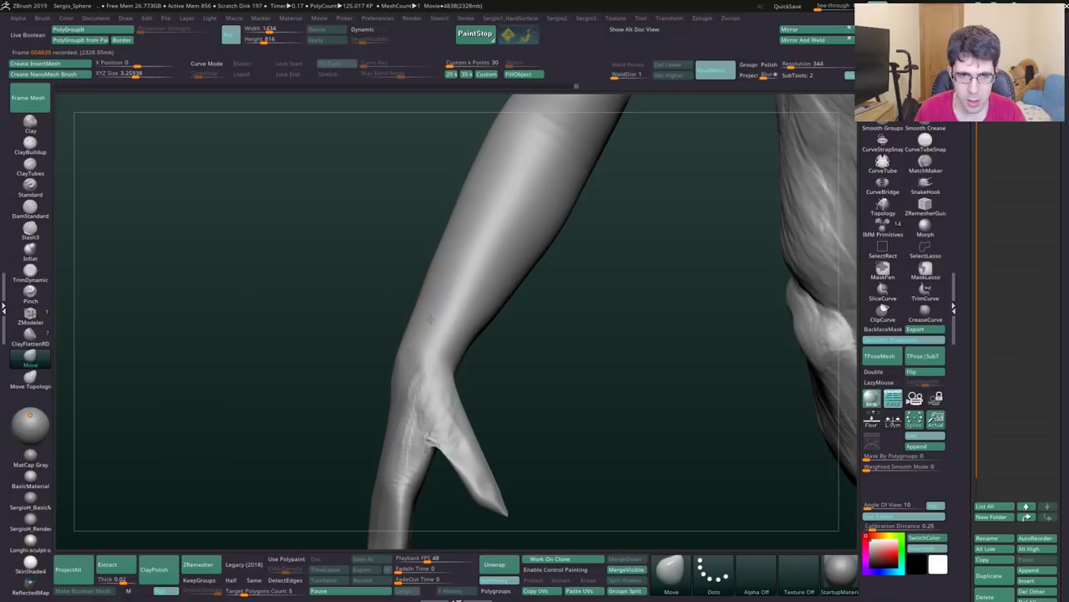
key(ctrl+shift+z)
key(ctrl+shift+z)
key(ctrl+shift+z)
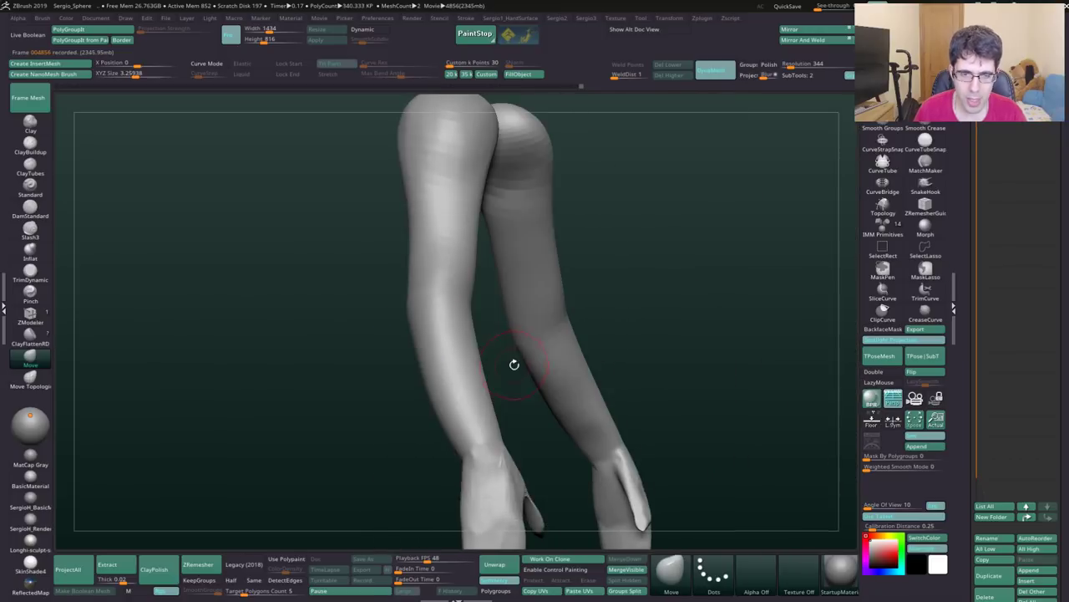
key(ctrl+shift+z)
Step: Step forward through the sculpt history of the arm tips
key(ctrl+shift+z)
key(ctrl+shift+z)
key(ctrl+shift+z)
key(ctrl+shift+z)
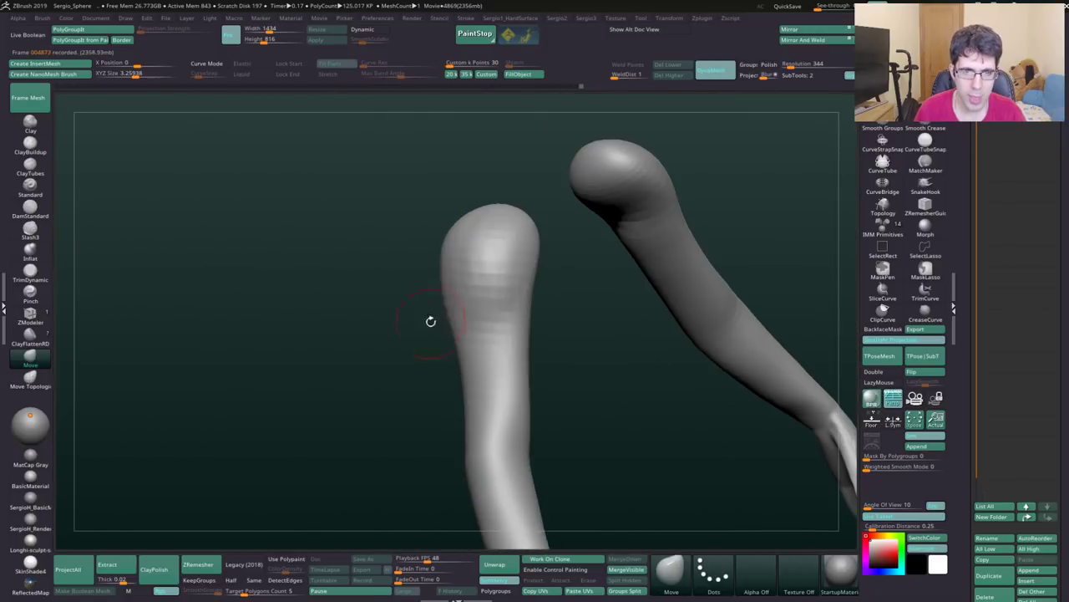
key(b)
key(c)
key(b)
key(ctrl+shift+z)
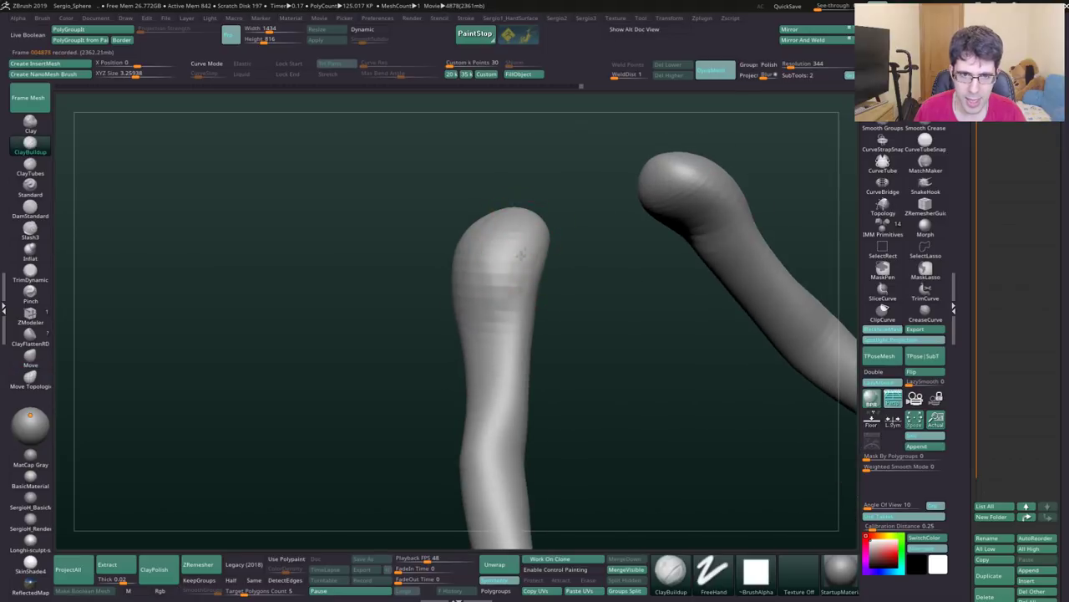
key(ctrl+shift+z)
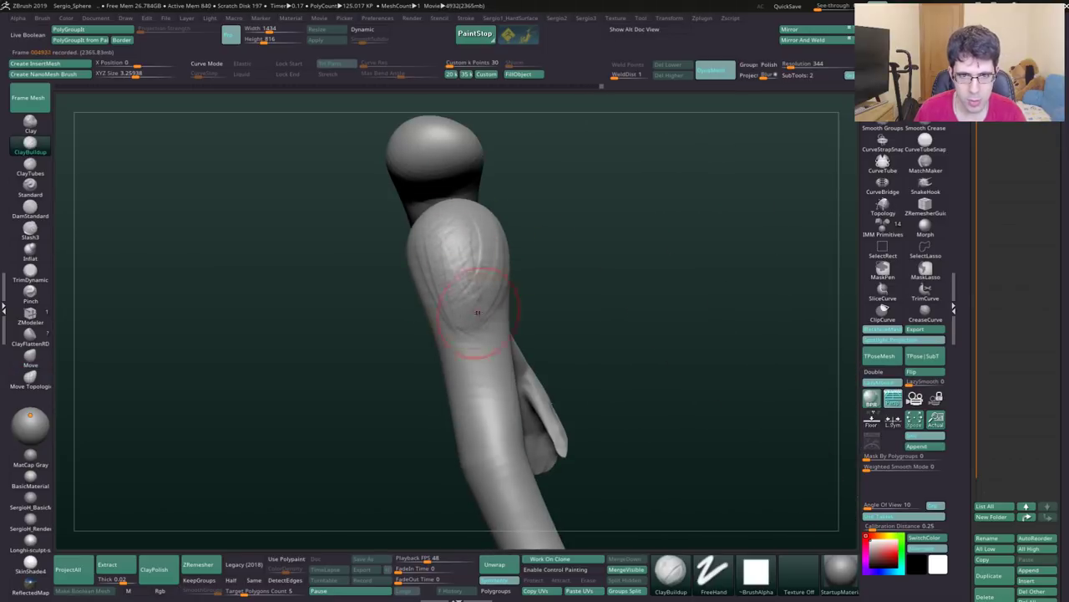
key(ctrl+shift+z)
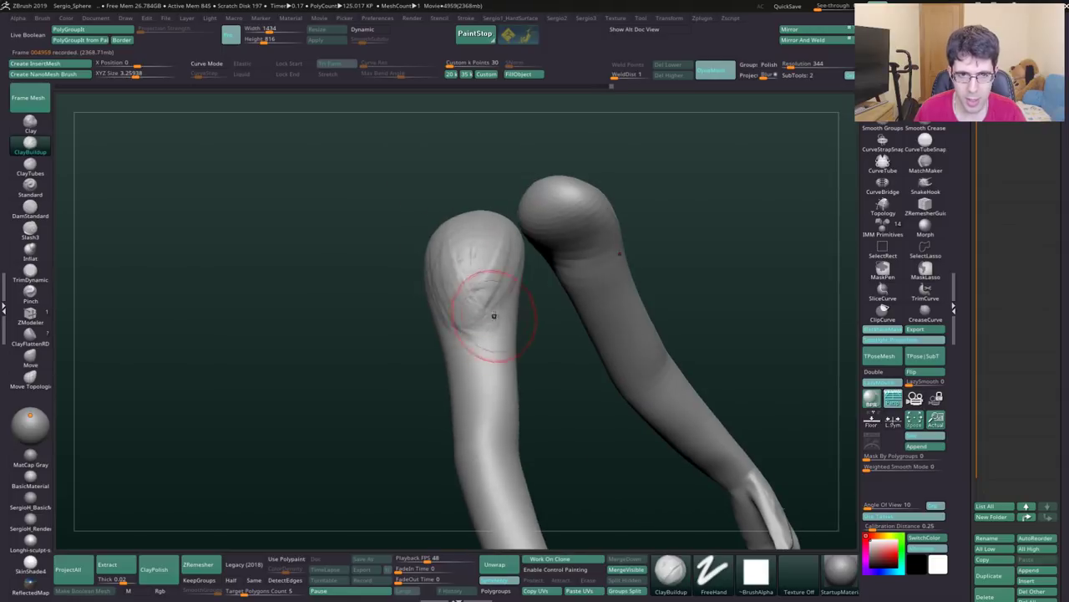
key(b)
key(d)
key(s)
key(ctrl+shift+z)
Step: Redo the crease strokes on both arm tips and bring the hand back
key(ctrl+shift+z)
key(ctrl+shift+z)
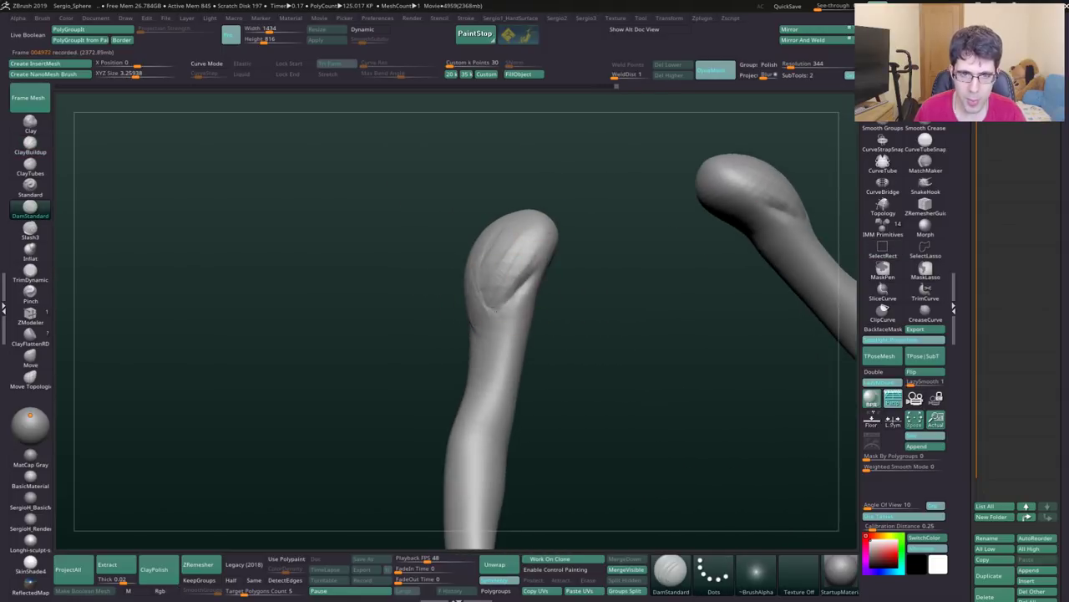
key(ctrl+shift+z)
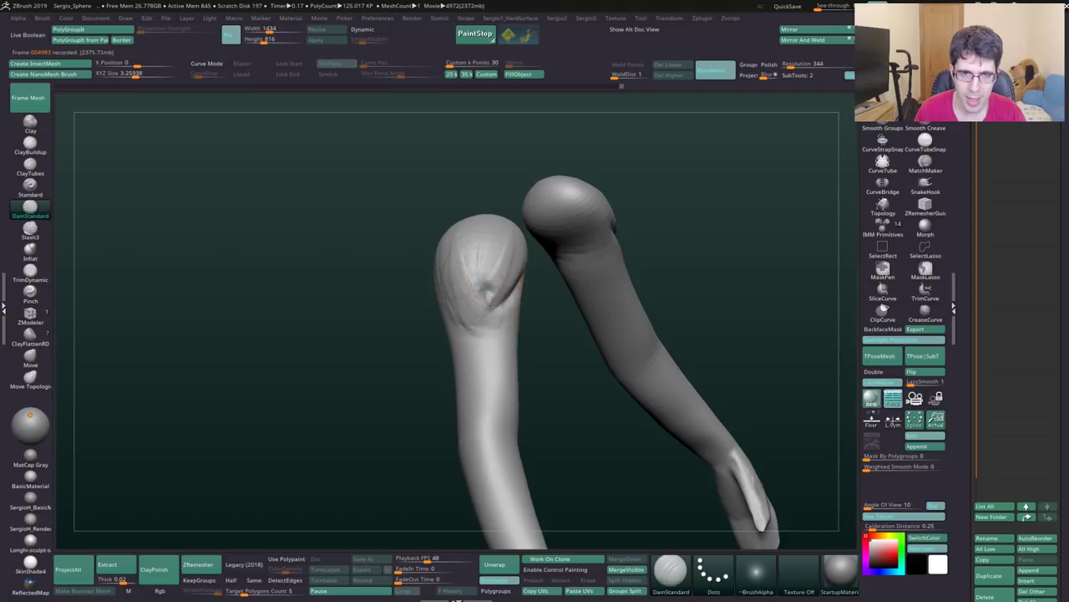
key(ctrl+shift+z)
key(ctrl+shift+z)
key(ctrl+shift+z)
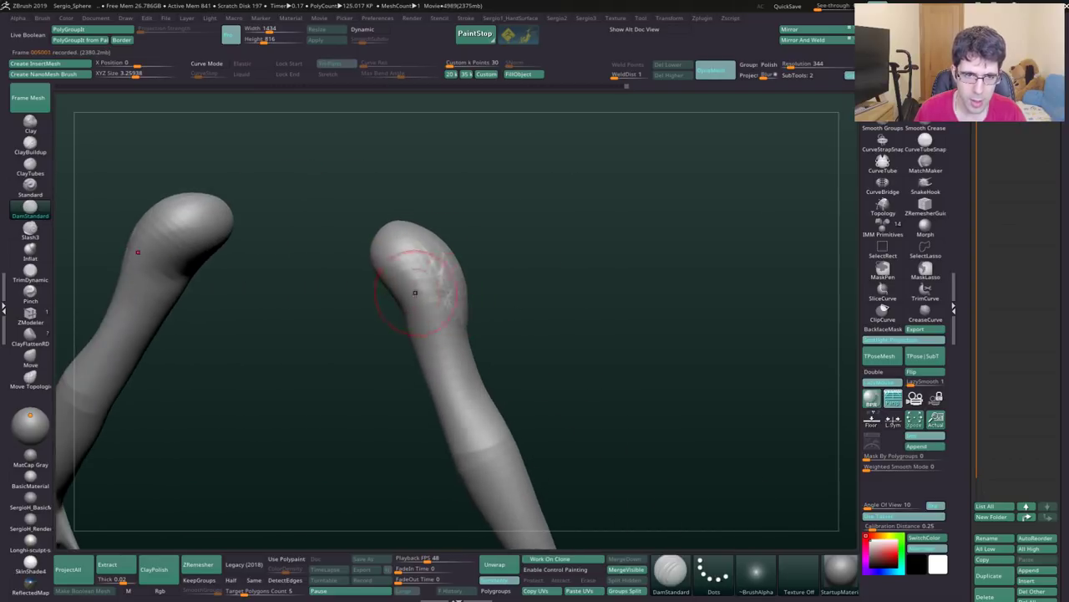
key(ctrl+shift+z)
key(ctrl+shift+z)
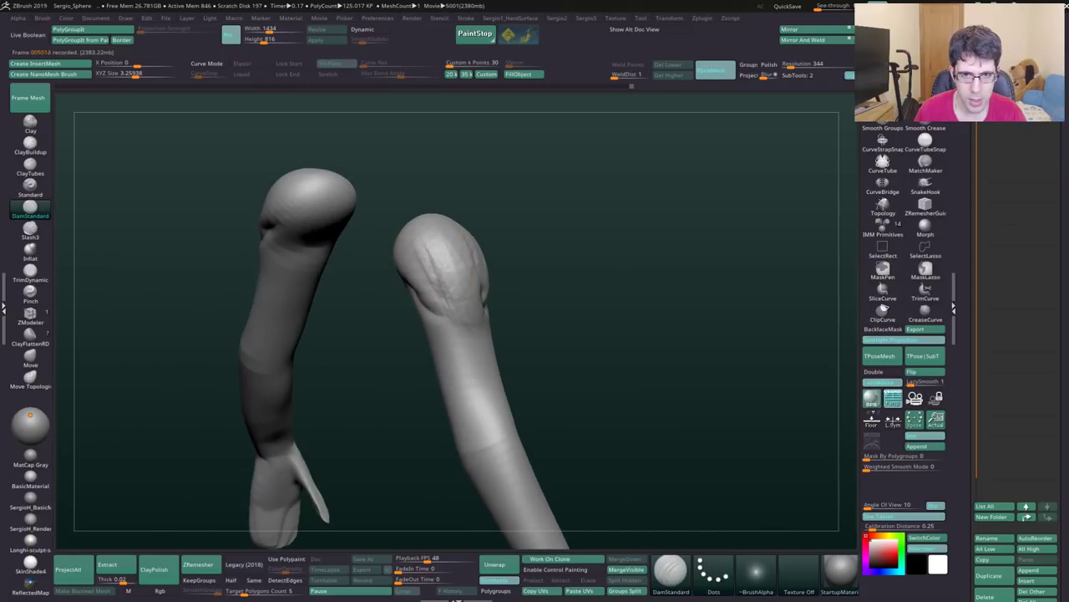
key(b)
key(c)
key(b)
key(ctrl+shift+z)
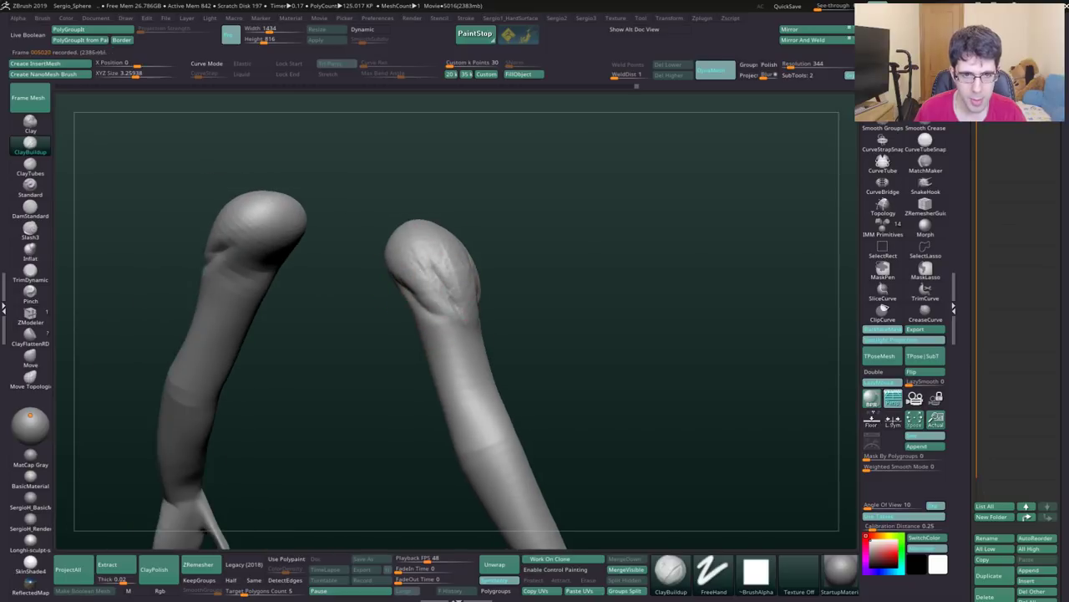
Step: Move through the history to the bent right-arm pose and nearby arm states
key(ctrl+shift+z)
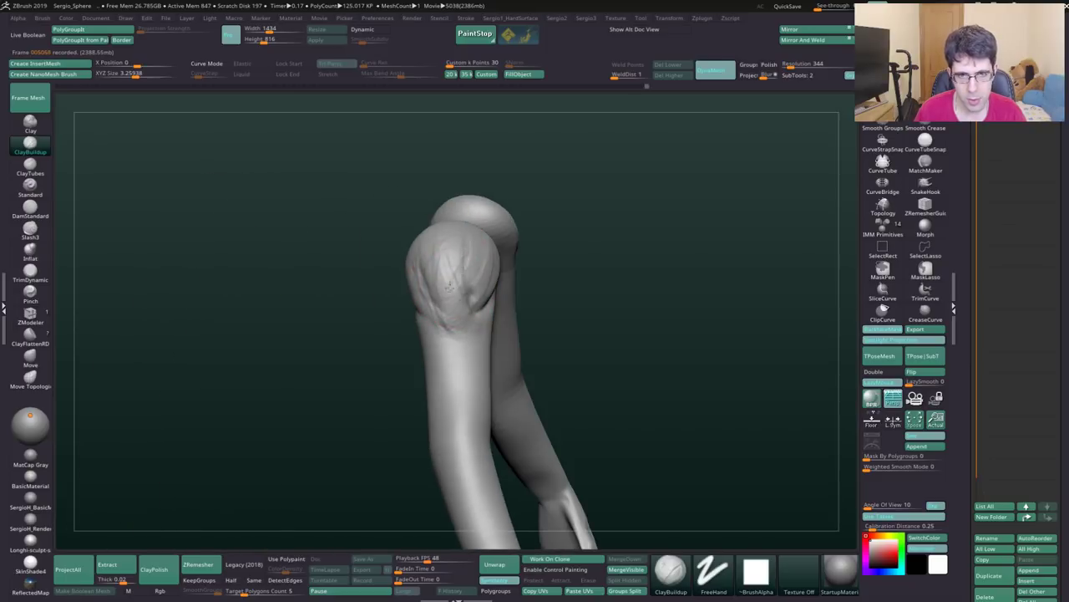
key(ctrl+shift+z)
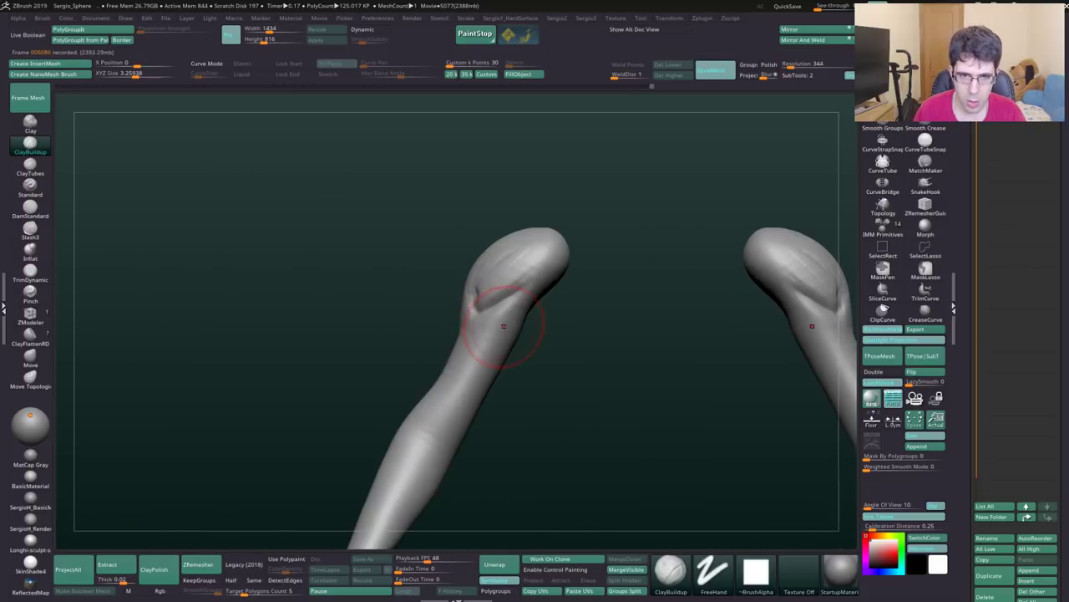
key(ctrl+shift+z)
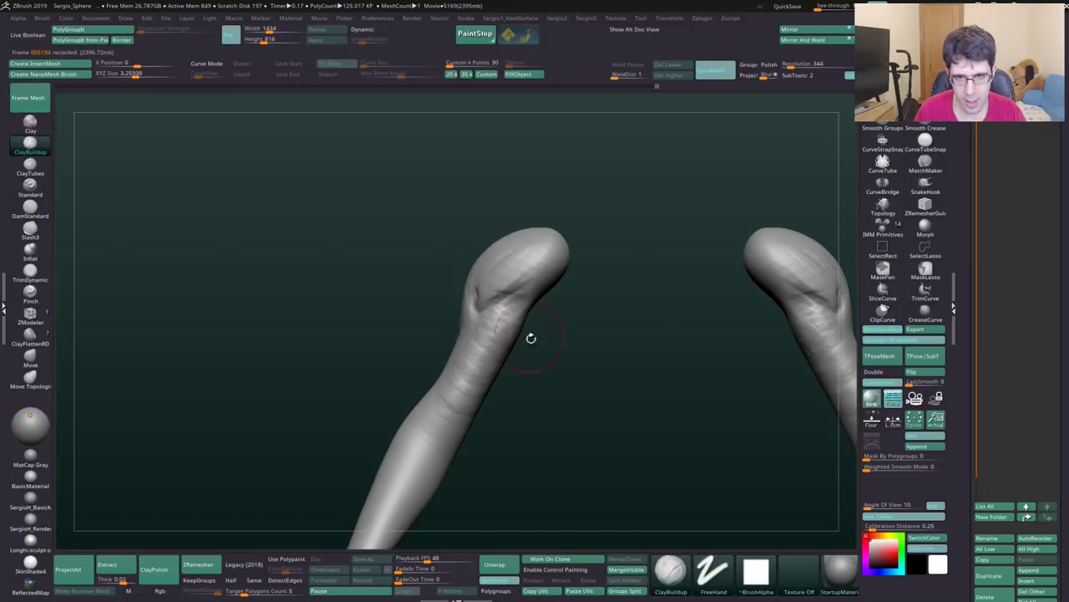
key(ctrl+shift+z)
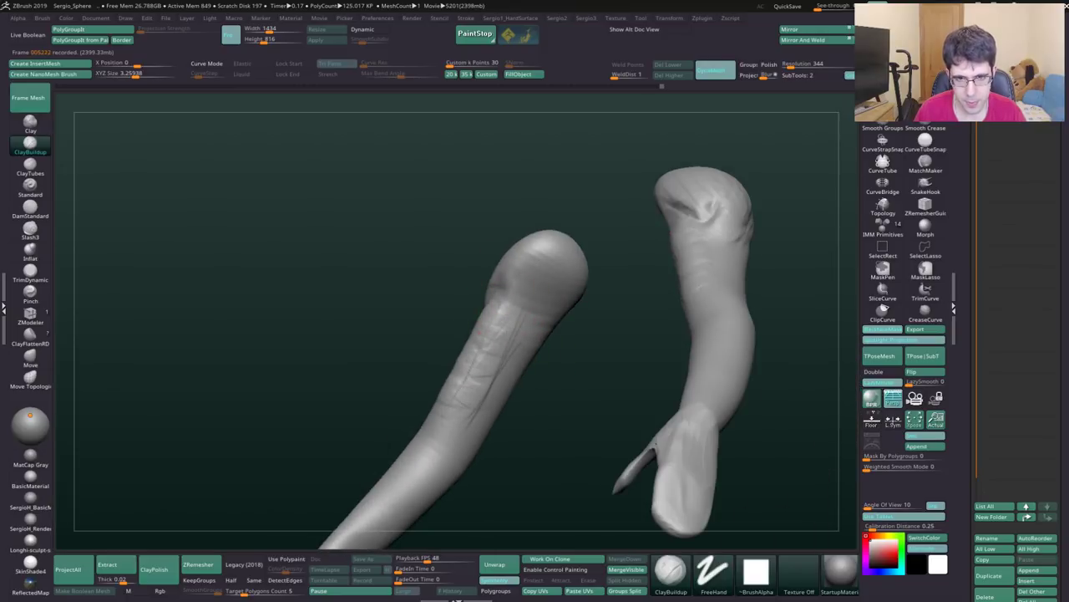
key(ctrl+shift+z)
key(ctrl+shift+z)
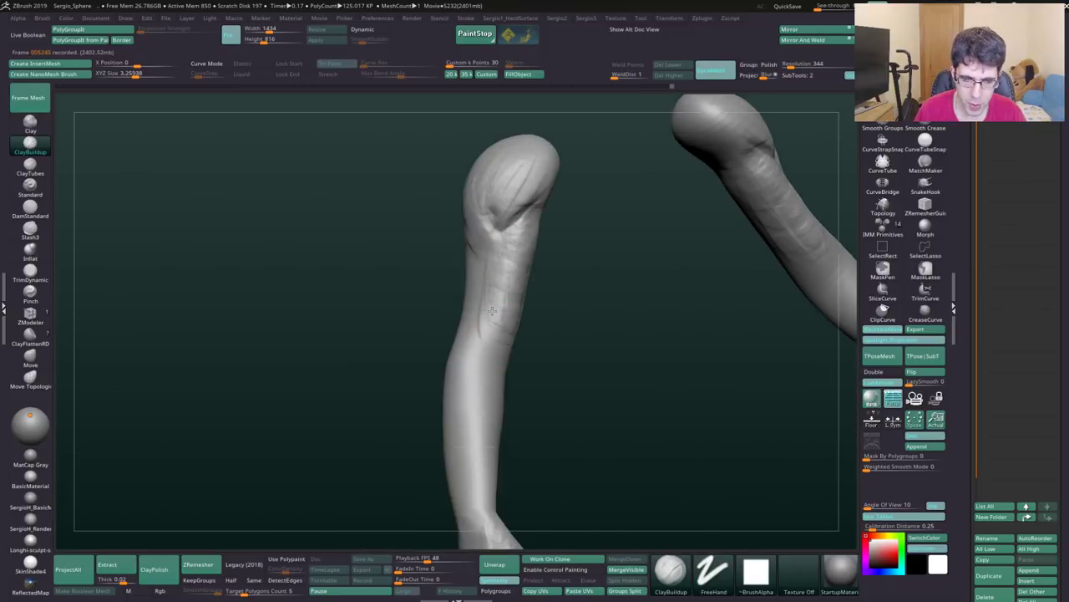
key(ctrl+shift+z)
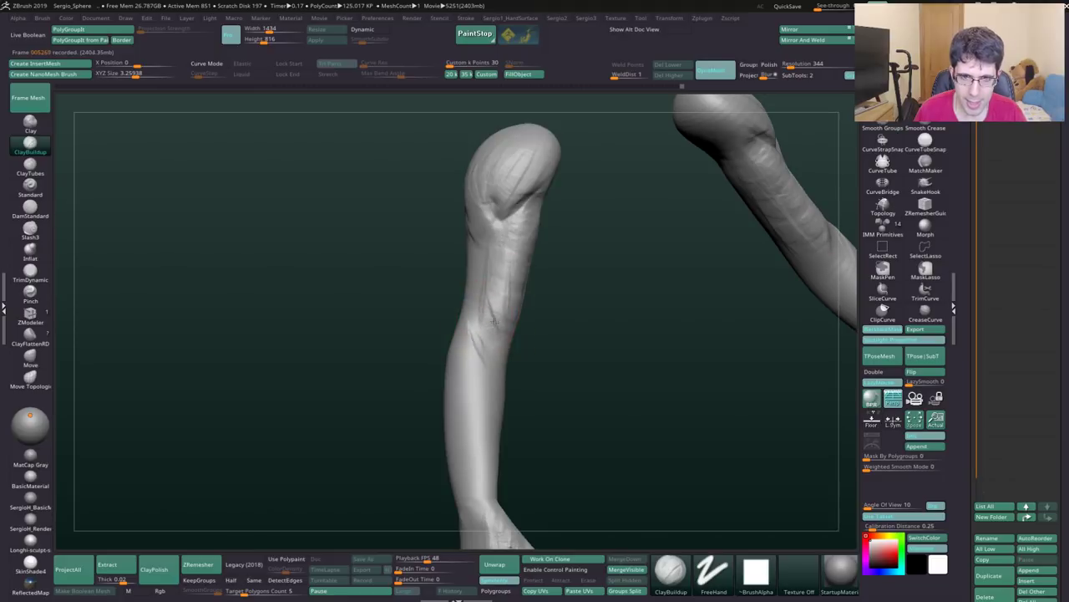
key(ctrl+shift+z)
key(ctrl+shift+z)
key(ctrl+shift+z)
key(ctrl+shift+z)
key(ctrl+shift+z)
key(ctrl+shift+z)
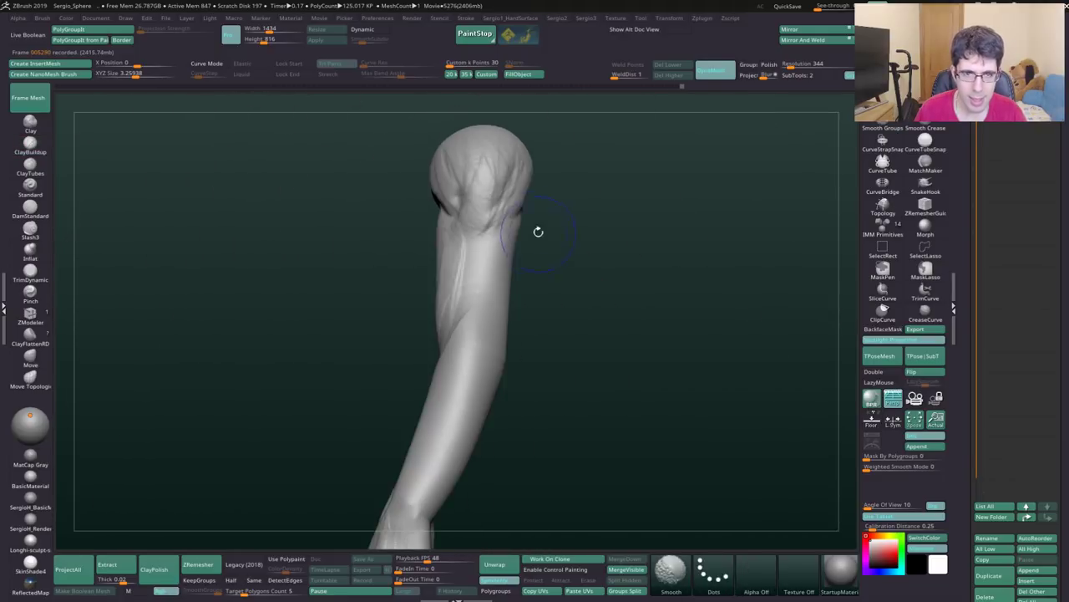
key(ctrl+shift+z)
Step: Jump through arm history states back to the forearm without wrinkles
key(ctrl+shift+z)
key(ctrl+shift+z)
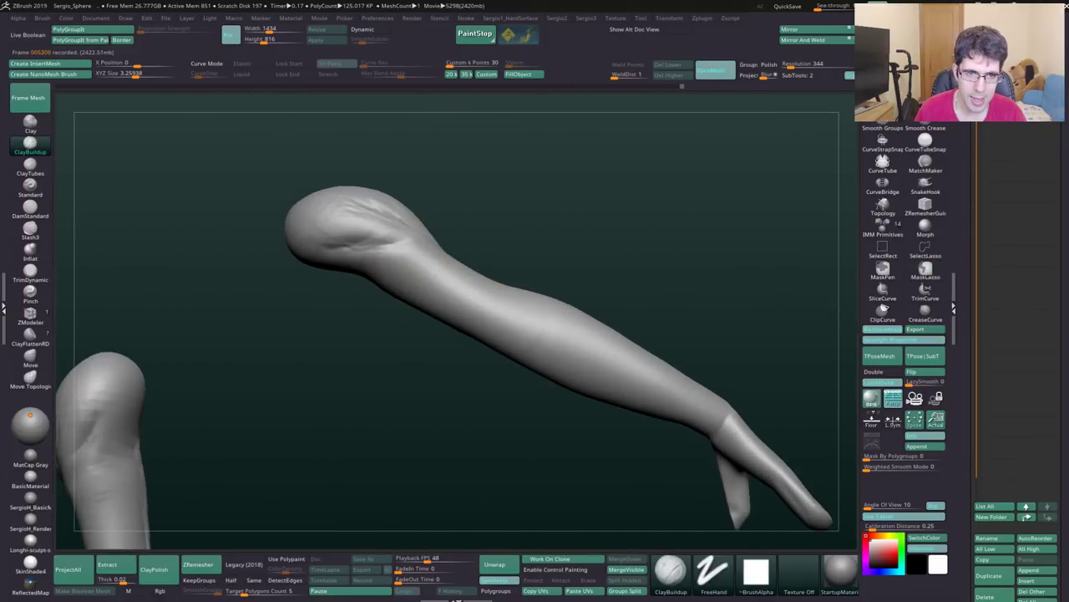
key(ctrl+shift+z)
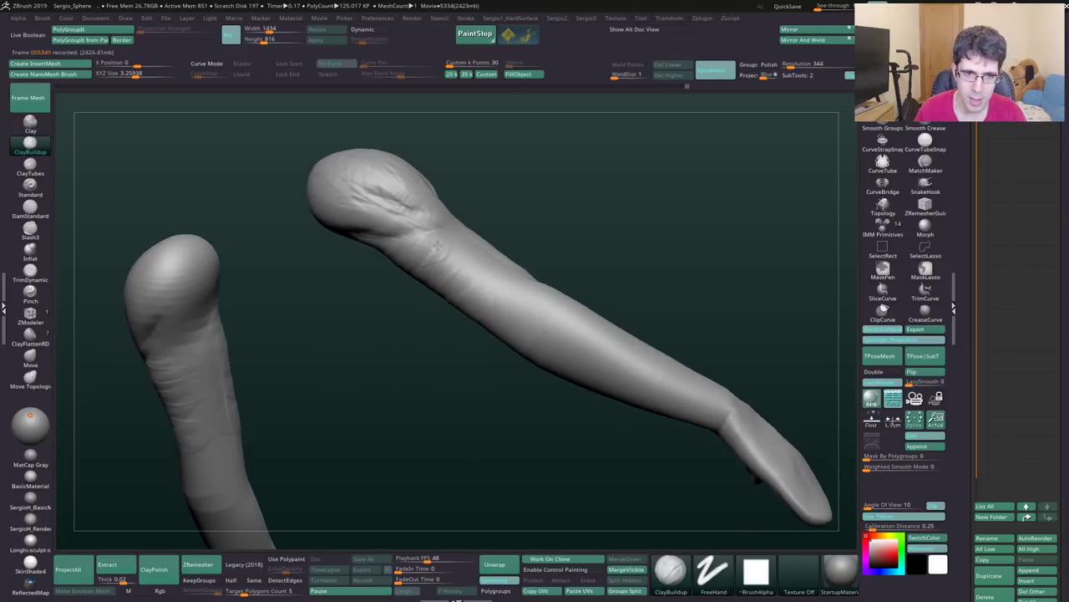
key(ctrl+shift+z)
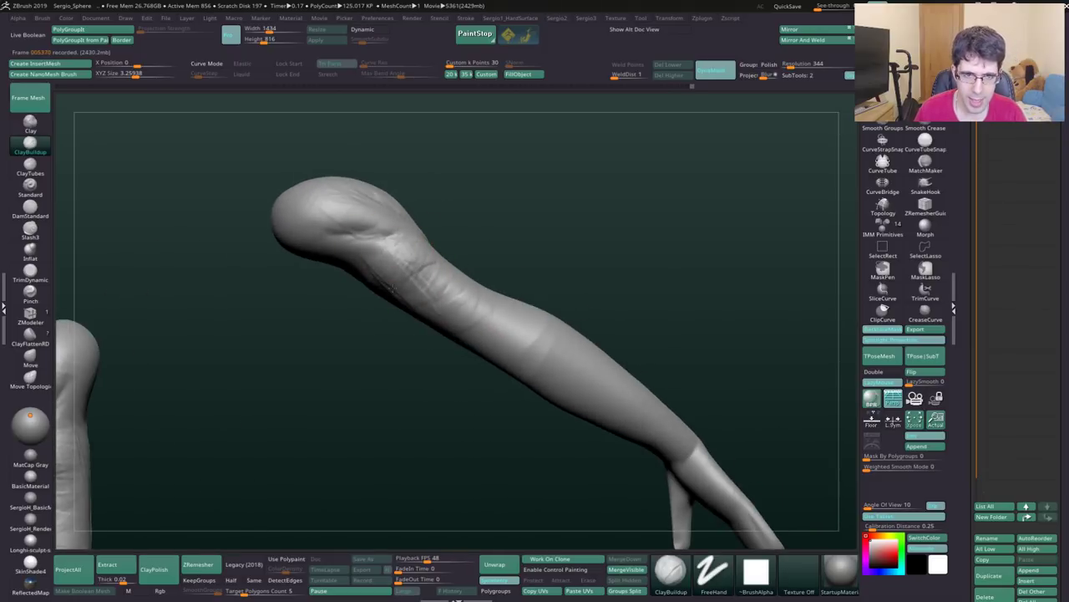
key(ctrl+shift+z)
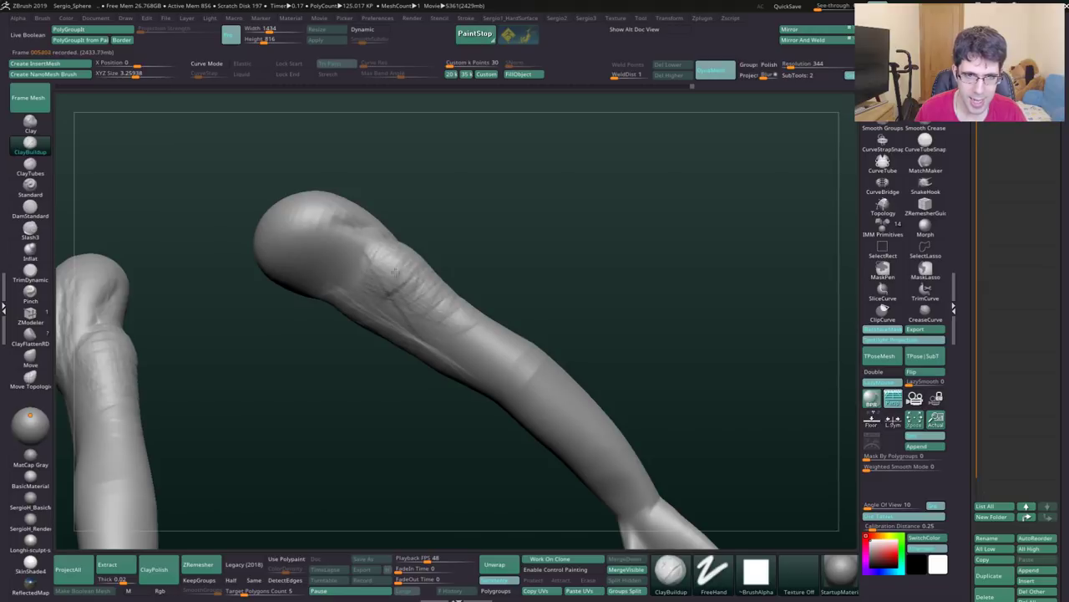
key(ctrl+shift+z)
key(ctrl+shift+z)
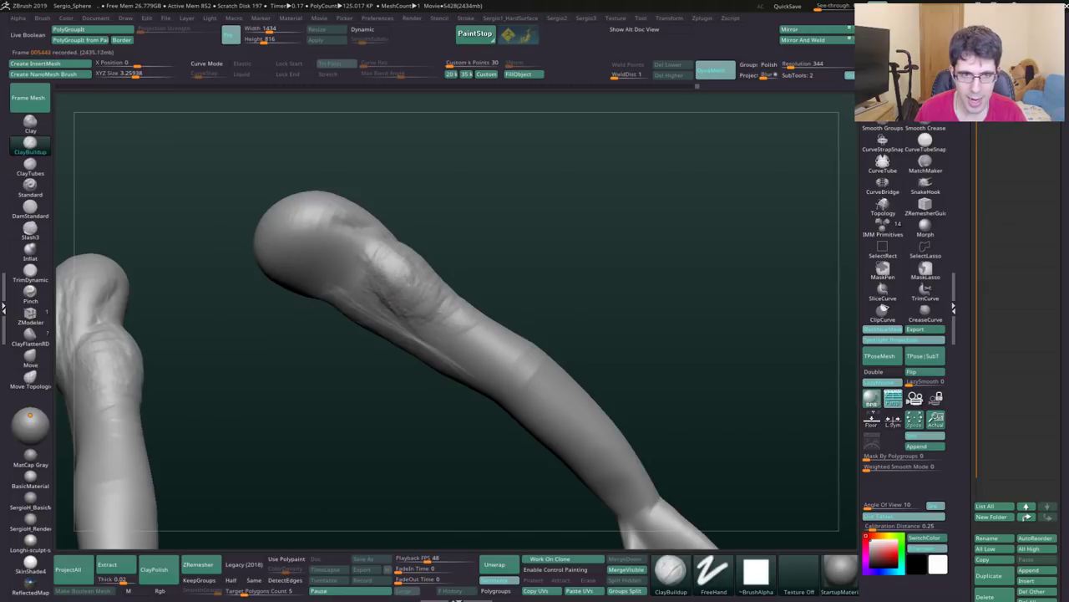
key(ctrl+shift+z)
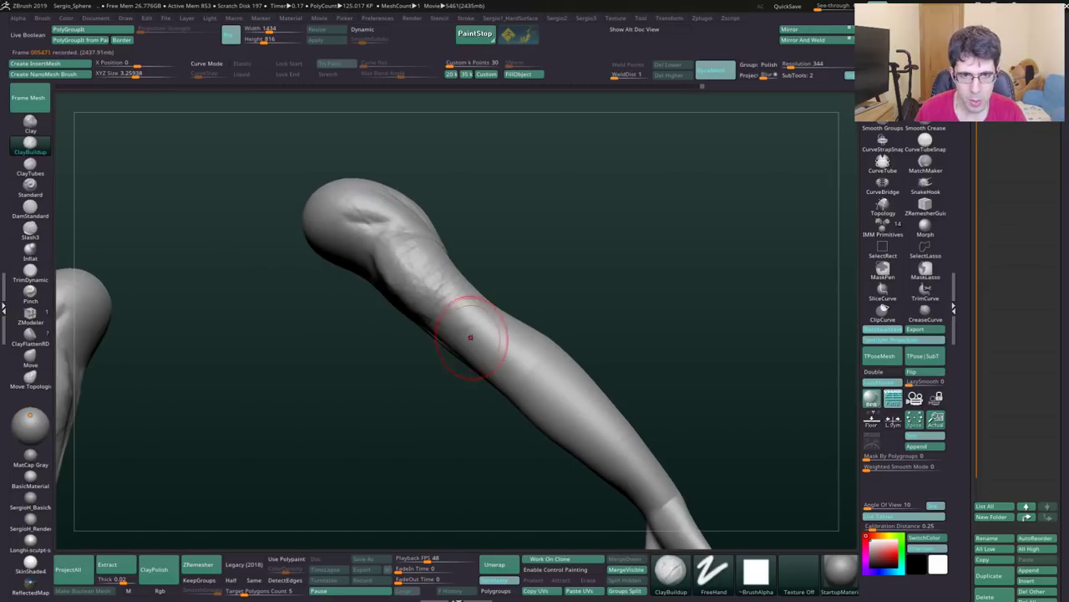
Step: Restore the forearm wrinkles and upper-arm creases on the two upright arms
key(ctrl+shift+z)
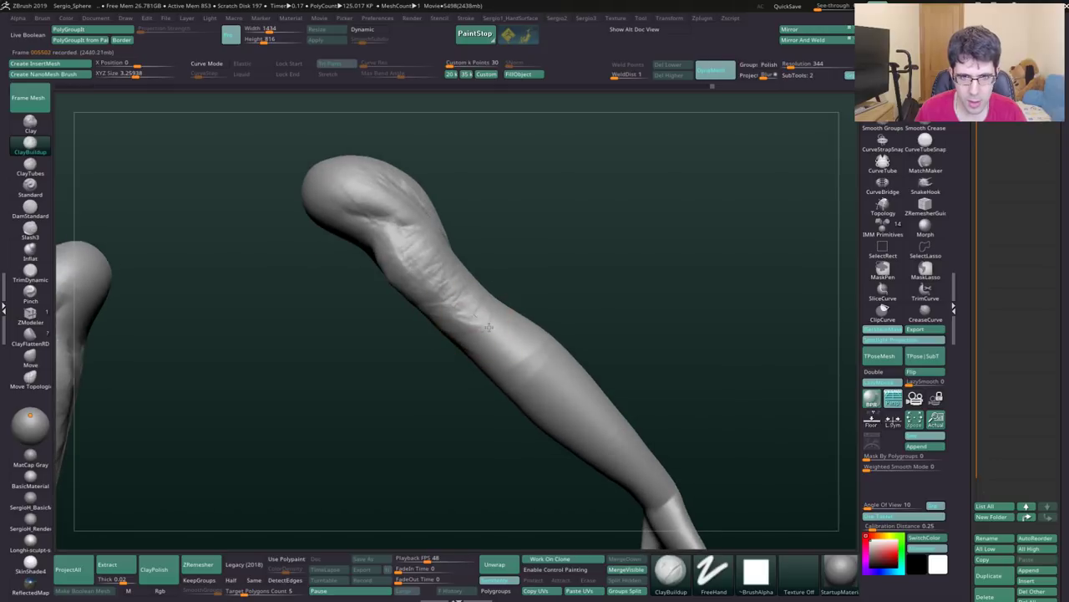
key(ctrl+shift+z)
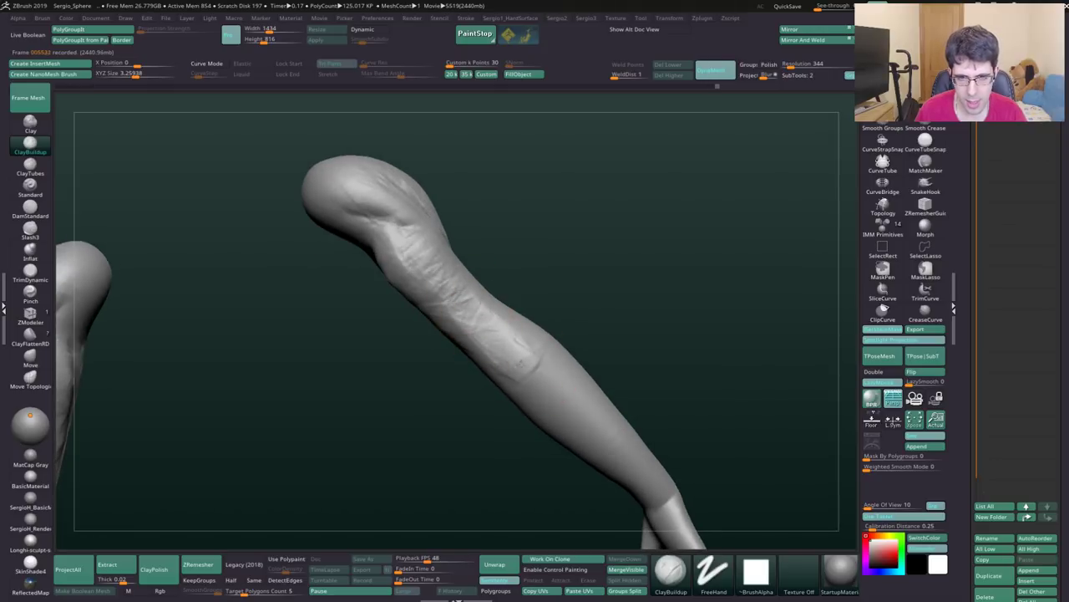
key(ctrl+shift+z)
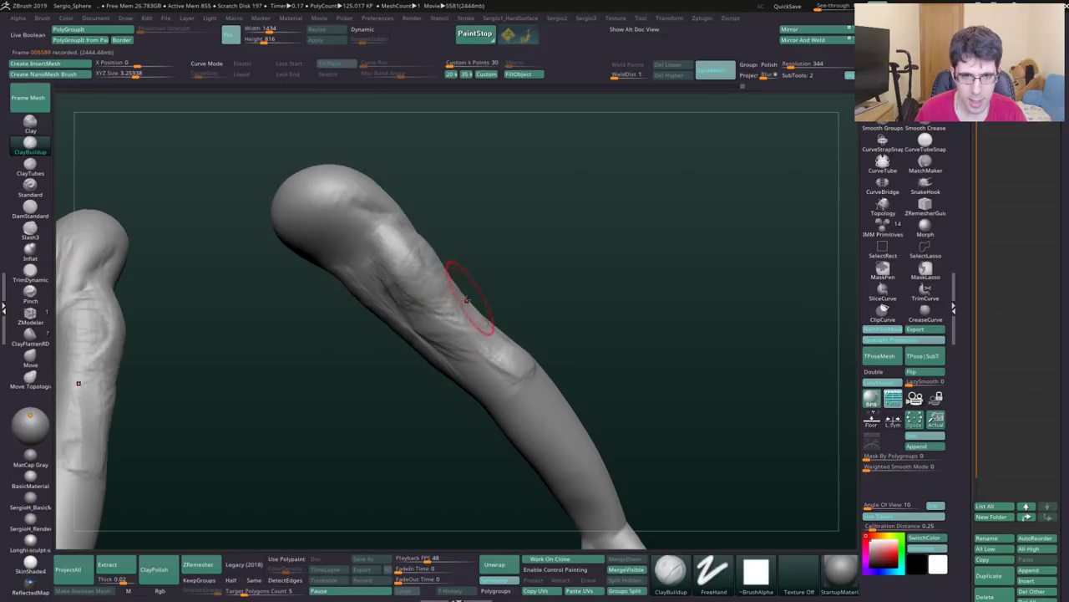
key(ctrl+shift+z)
key(ctrl+shift+z)
key(ctrl+shift+z)
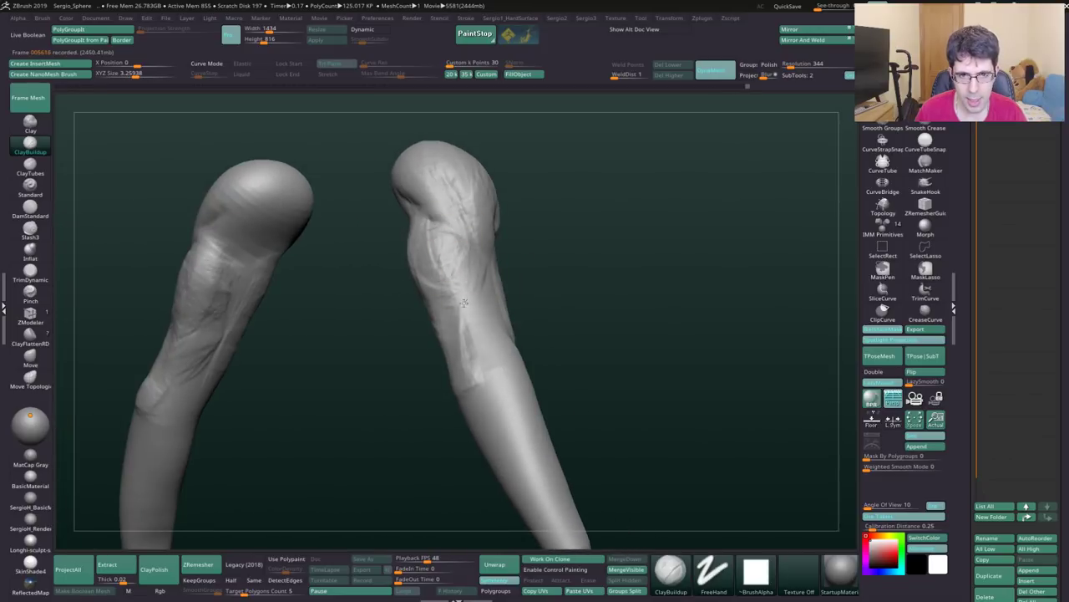
key(ctrl+shift+z)
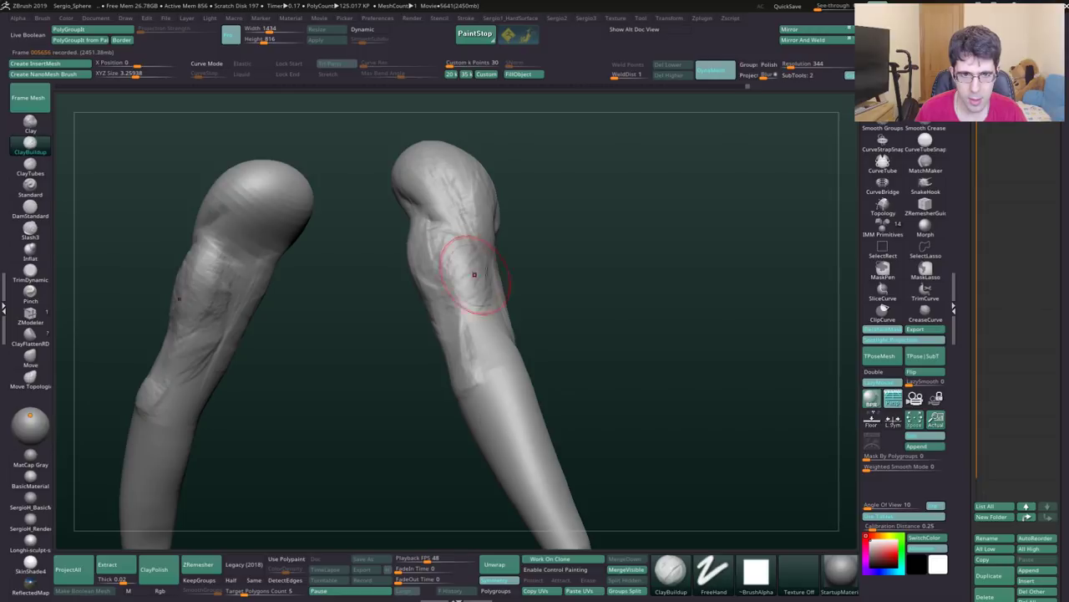
key(ctrl+shift+z)
key(ctrl+shift+z)
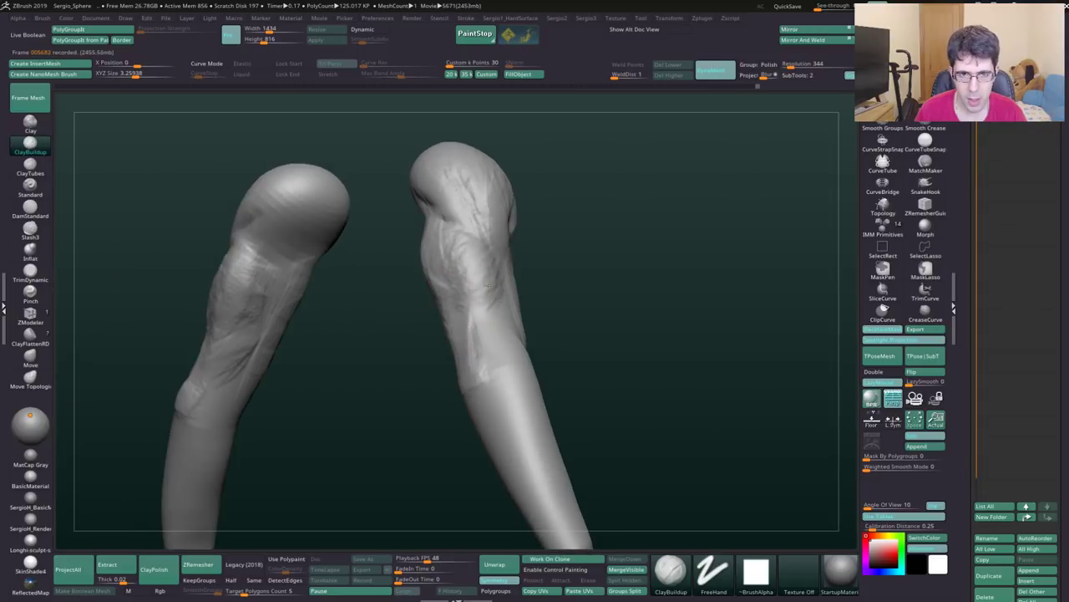
key(ctrl+shift+z)
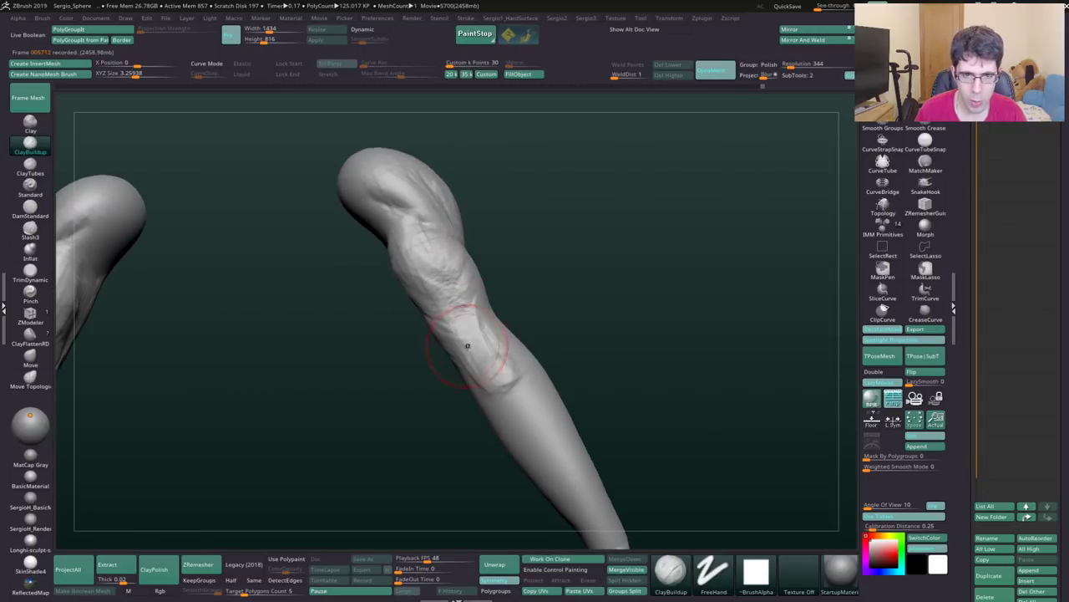
Step: Redo another arm history state with ClayBuildup, then orbit to show both arms side by side
key(b)
key(d)
key(s)
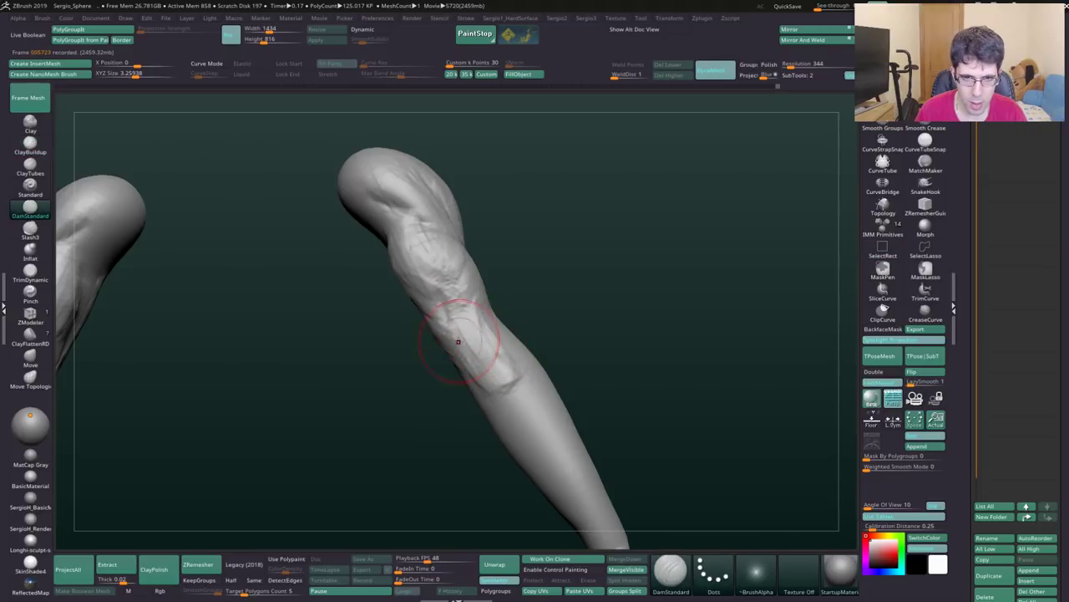
key(ctrl+shift+z)
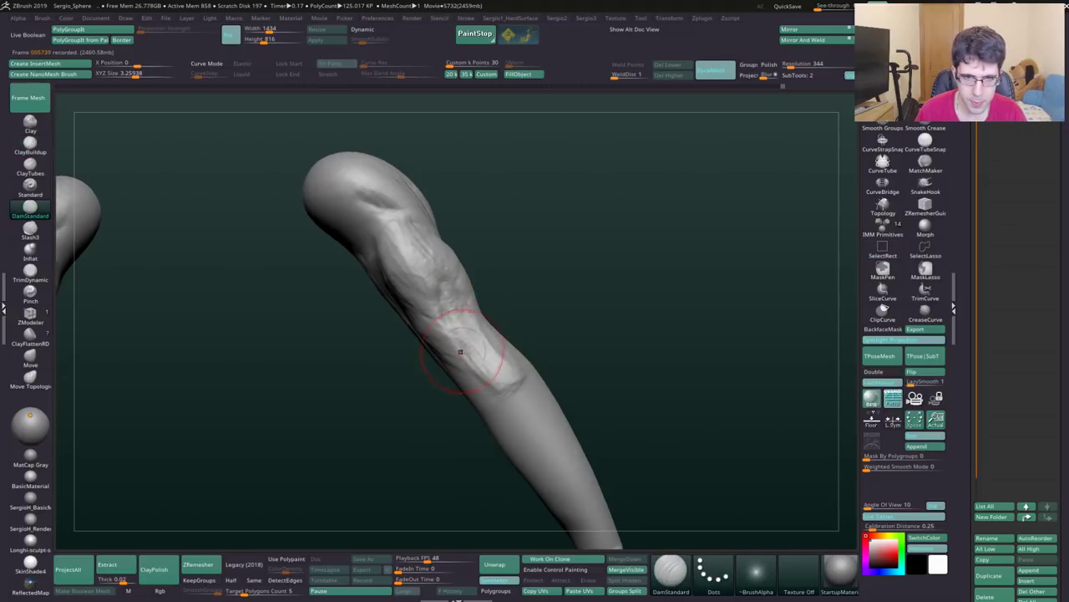
key(b)
key(c)
key(b)
right_drag(451, 384, 451, 313)
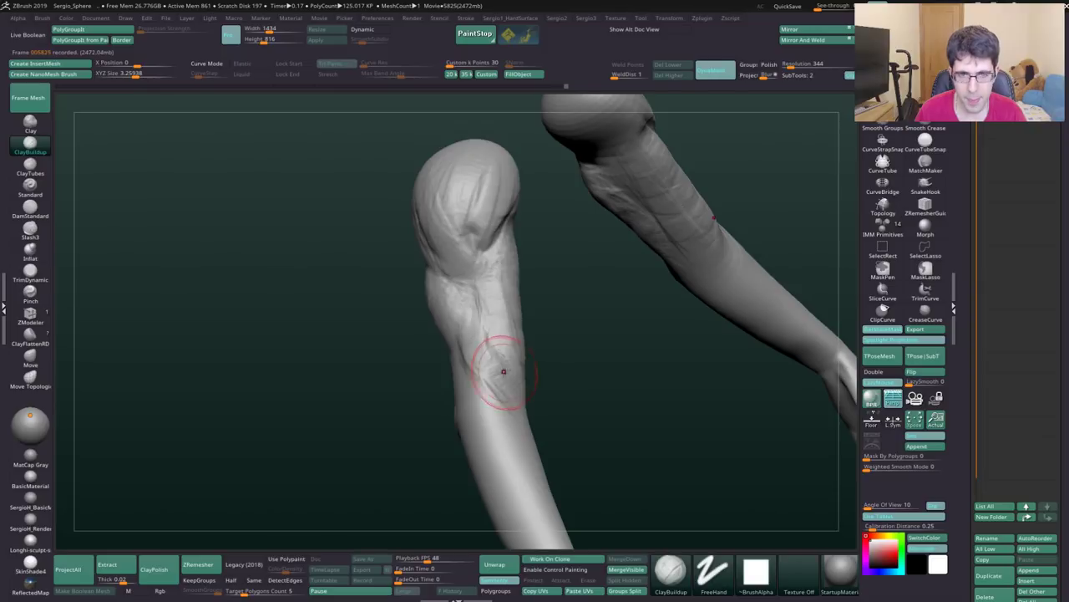
mouse_move(504, 371)
right_down()
mouse_move(489, 363)
mouse_move(492, 390)
mouse_move(478, 333)
right_up()
mouse_move(475, 377)
right_down()
mouse_move(437, 358)
mouse_move(406, 363)
right_up()
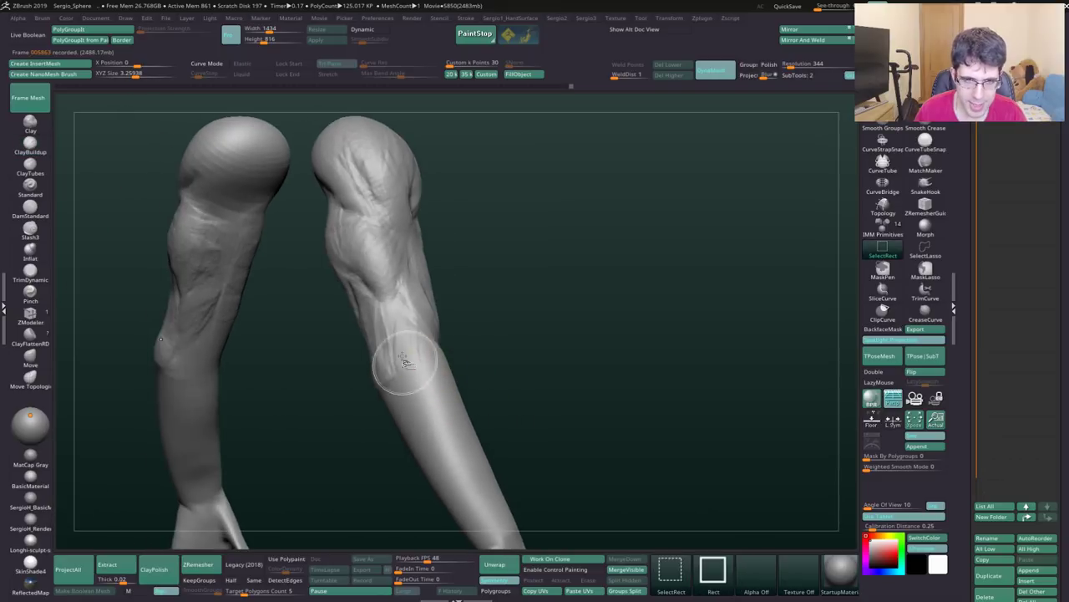
Step: Select DamStandard and turn in close to a side view of the upper arm and forearm
key(b)
key(d)
key(s)
right_drag(494, 400, 358, 334)
mouse_move(405, 378)
right_down()
mouse_move(359, 347)
mouse_move(389, 375)
right_up()
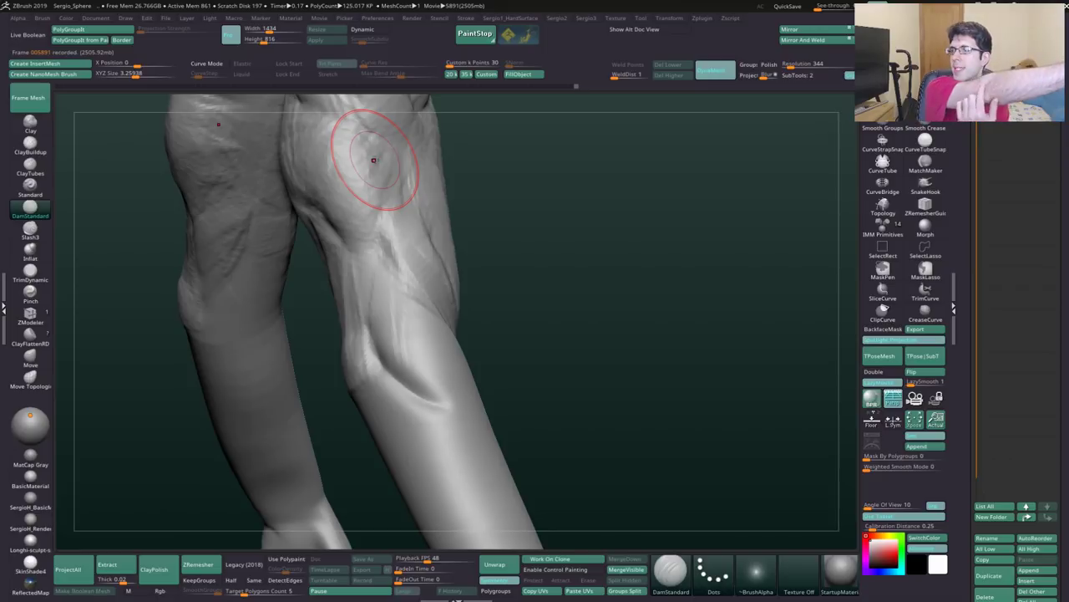
mouse_move(473, 437)
right_down()
mouse_move(435, 430)
mouse_move(501, 422)
mouse_move(454, 382)
mouse_move(439, 324)
right_up()
Step: Add small ClayBuildup strokes to the forearm, seen from the side
key(b)
key(c)
key(b)
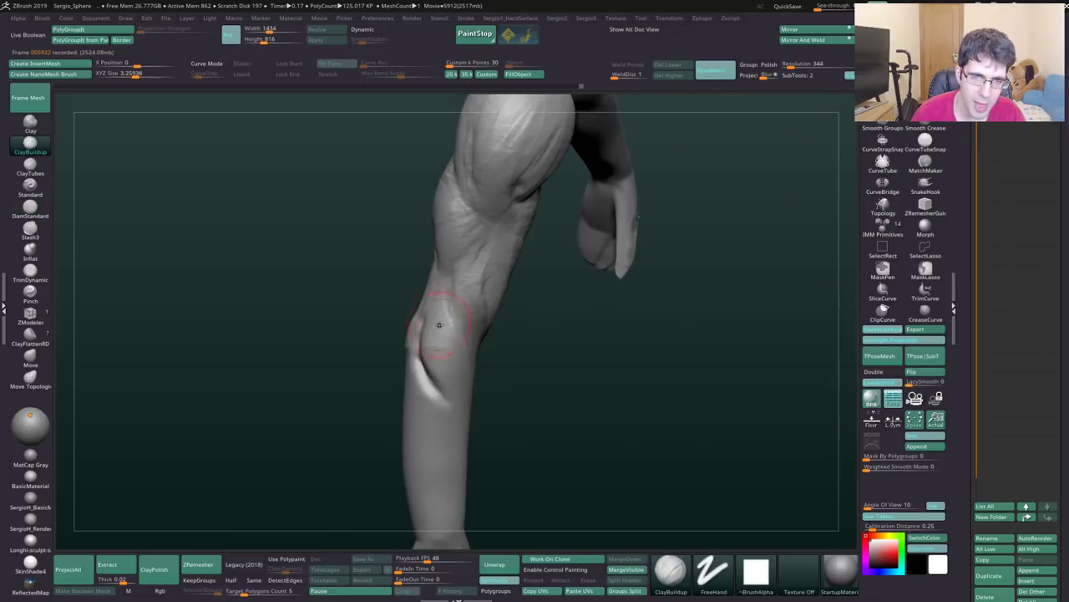
right_drag(449, 382, 436, 363)
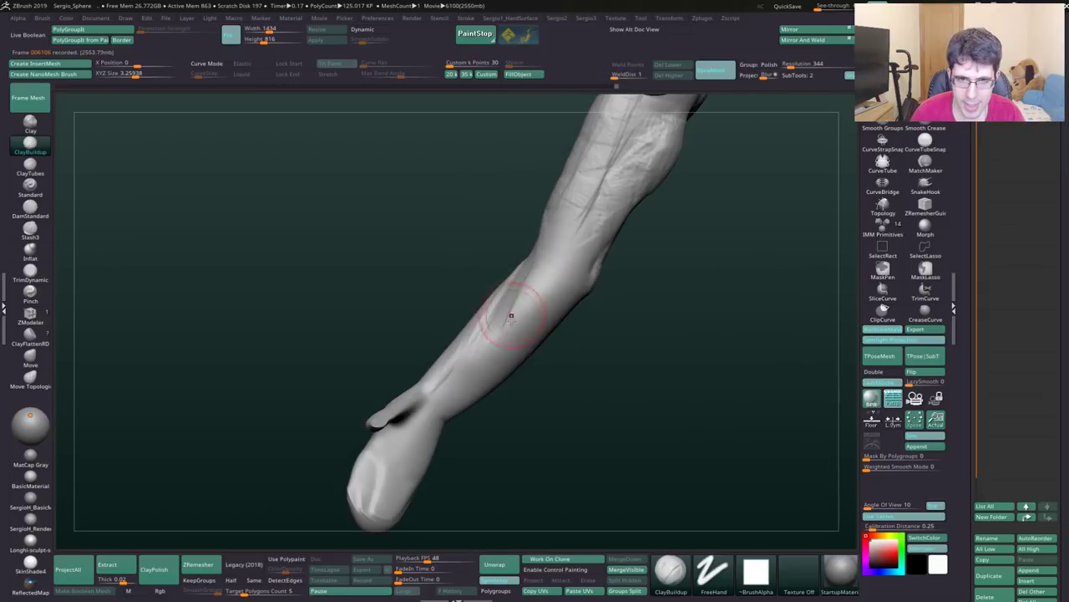
mouse_move(533, 304)
mouse_down()
mouse_move(543, 270)
mouse_move(530, 300)
mouse_up()
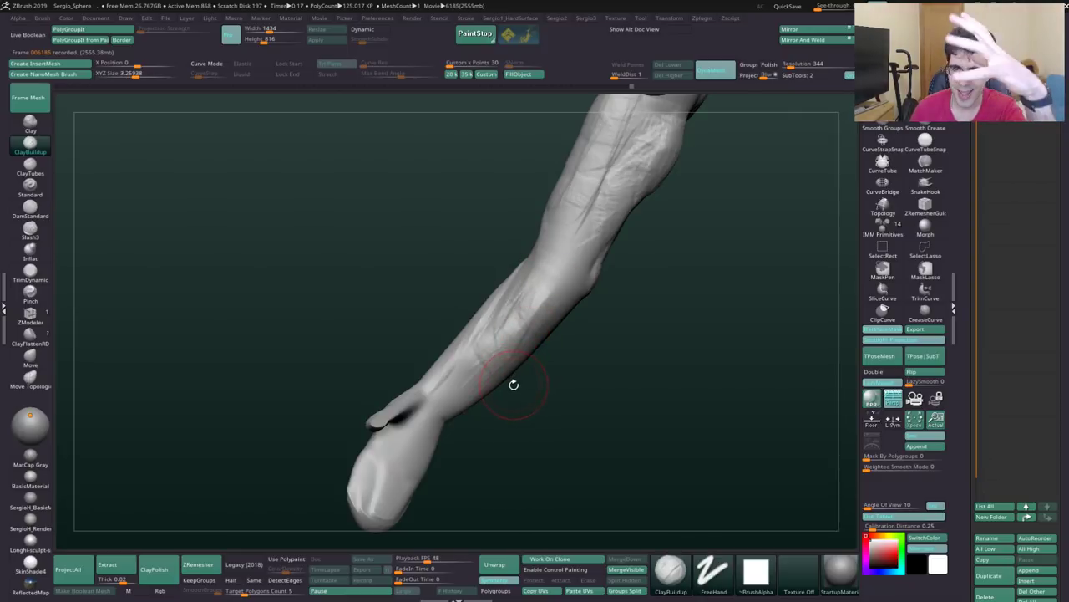
Step: Orbit around both forearms and move in close on the diagonal forearm
drag(508, 374, 528, 339)
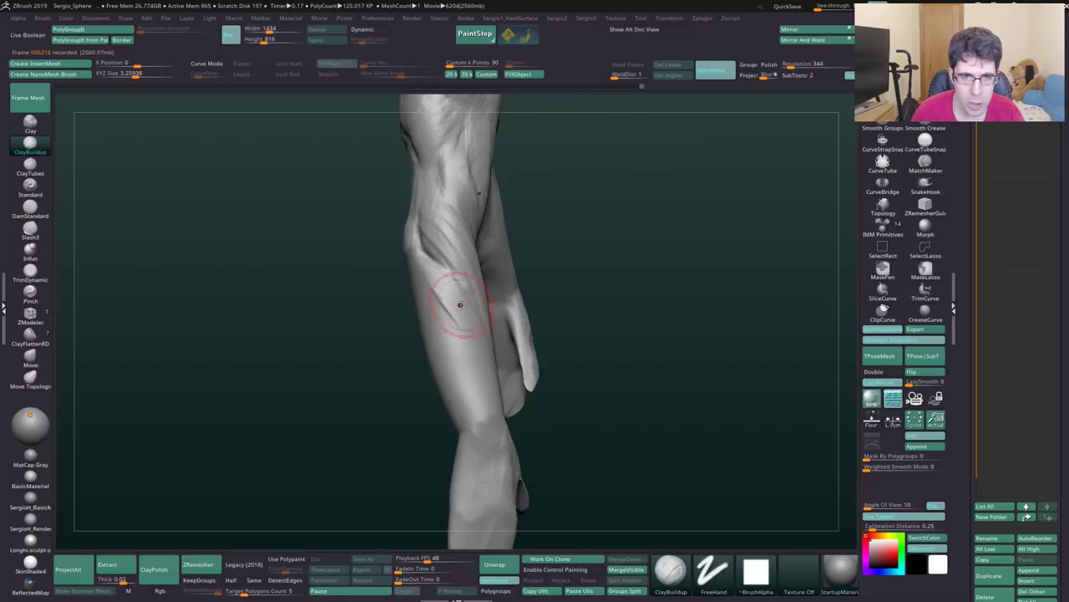
right_drag(468, 334, 480, 351)
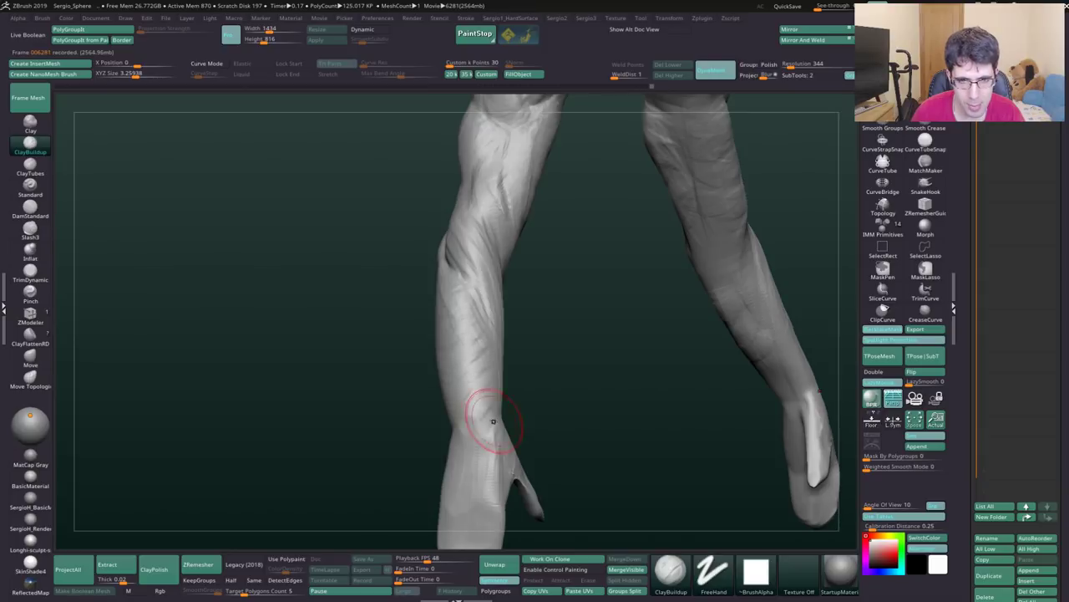
right_drag(490, 430, 488, 394)
right_drag(463, 293, 486, 357)
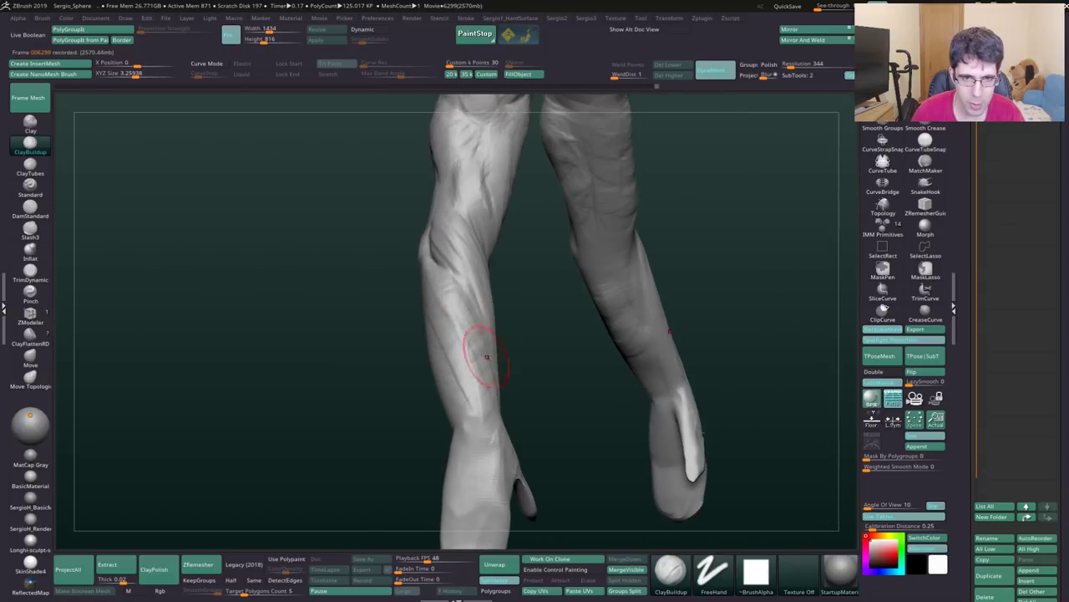
mouse_move(481, 403)
right_down()
mouse_move(417, 281)
mouse_move(442, 308)
right_up()
Step: Carve DamStandard grooves and tendon lines down the forearm
key(b)
key(d)
key(s)
drag(358, 274, 390, 301)
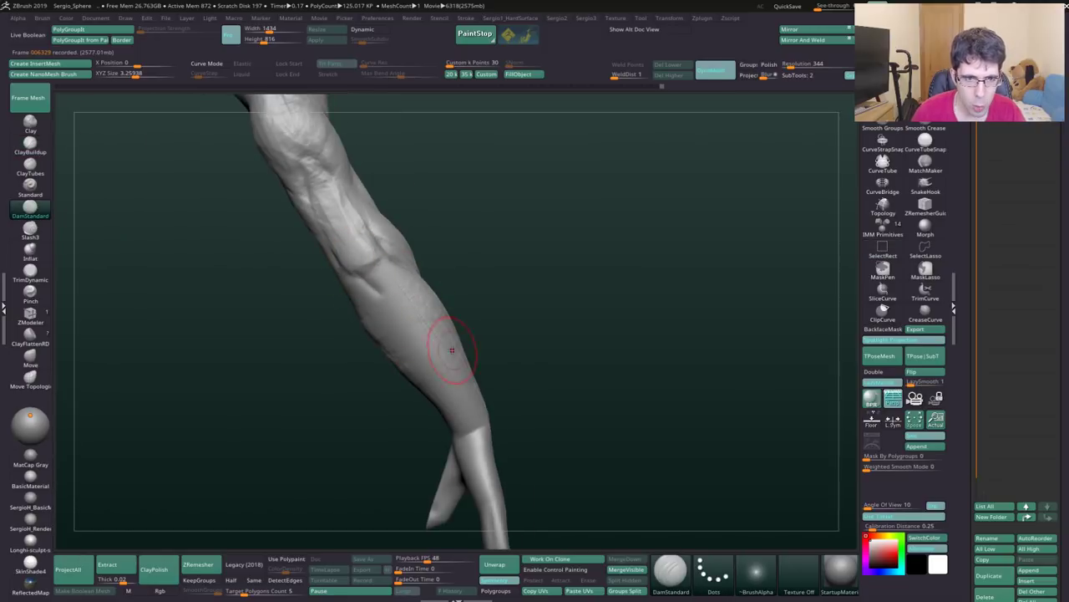
mouse_move(441, 346)
right_down()
mouse_move(511, 373)
mouse_move(484, 431)
right_up()
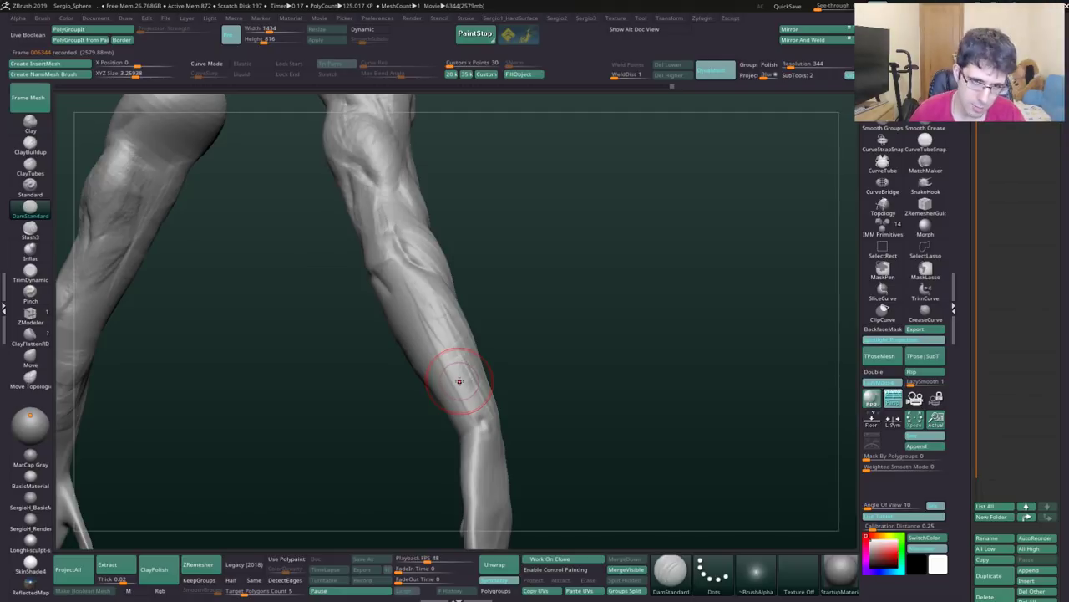
mouse_move(561, 354)
right_down()
mouse_move(614, 325)
mouse_move(556, 329)
mouse_move(554, 287)
right_up()
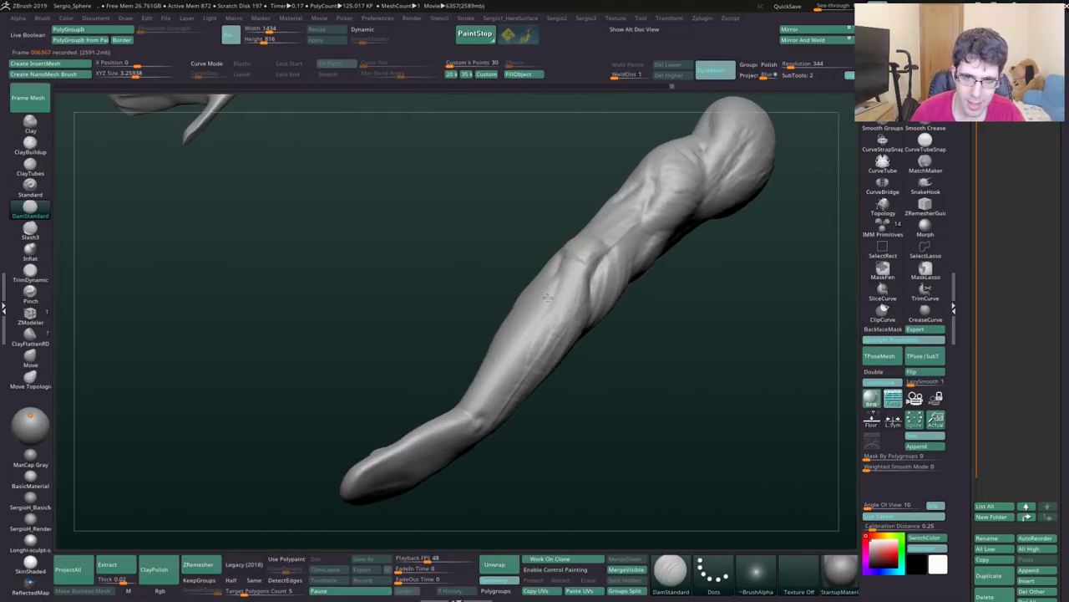
drag(549, 268, 492, 404)
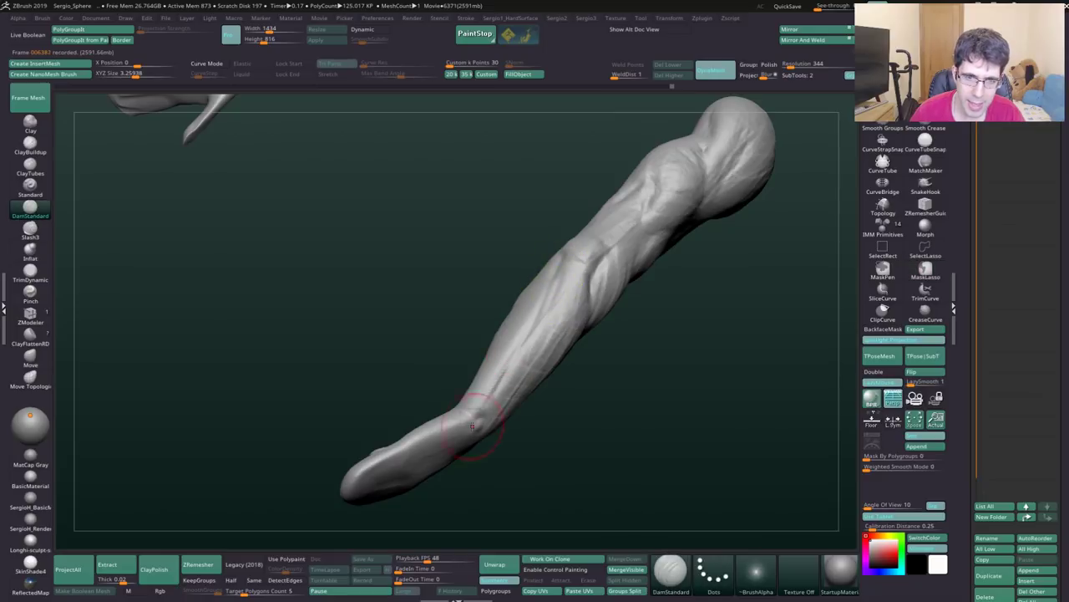
Step: Build up ClayBuildup strokes along the lower forearm and review it from several angles
right_drag(472, 427, 561, 306)
key(b)
key(c)
key(b)
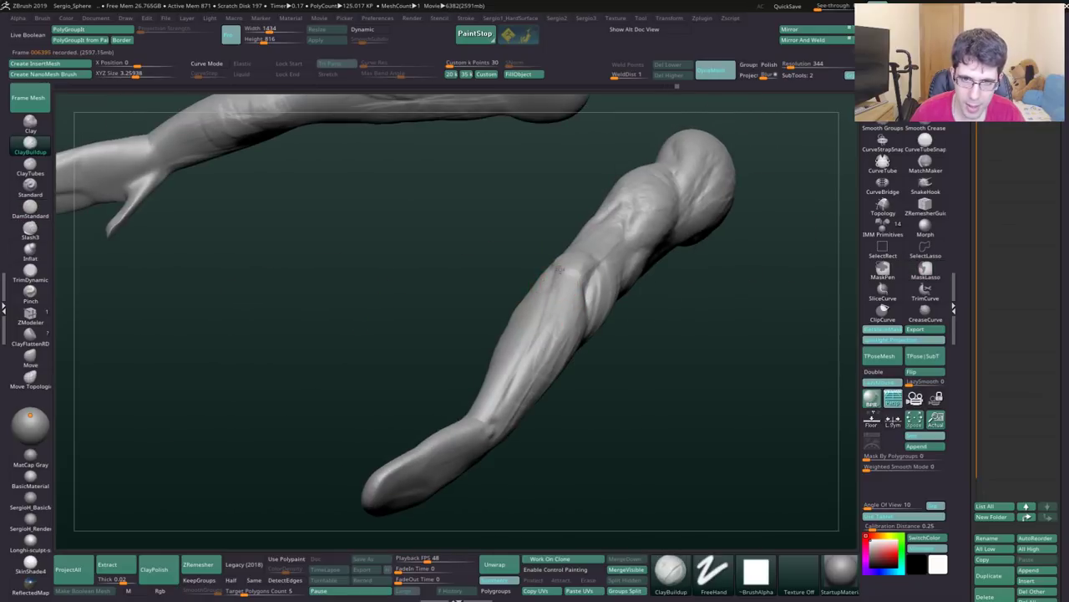
drag(559, 269, 503, 401)
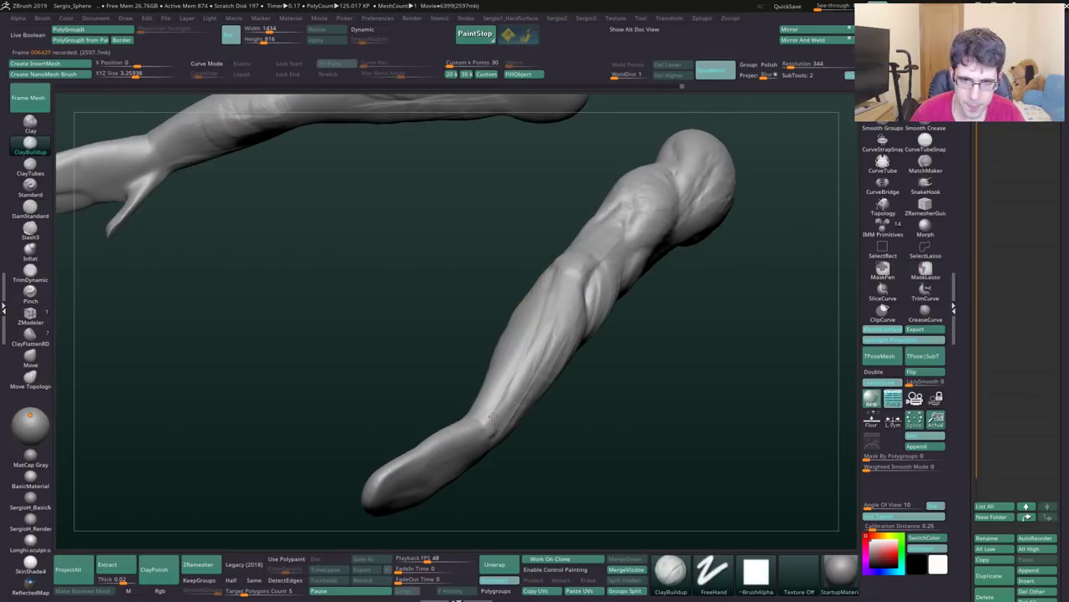
mouse_move(493, 417)
right_down()
mouse_move(532, 362)
mouse_move(611, 303)
right_up()
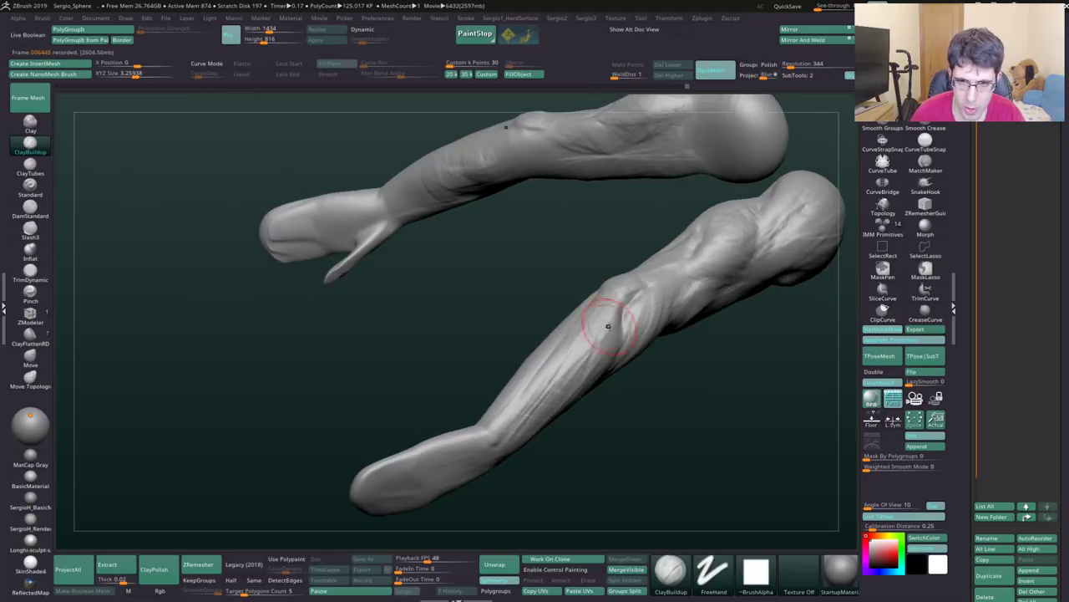
right_drag(554, 415, 563, 326)
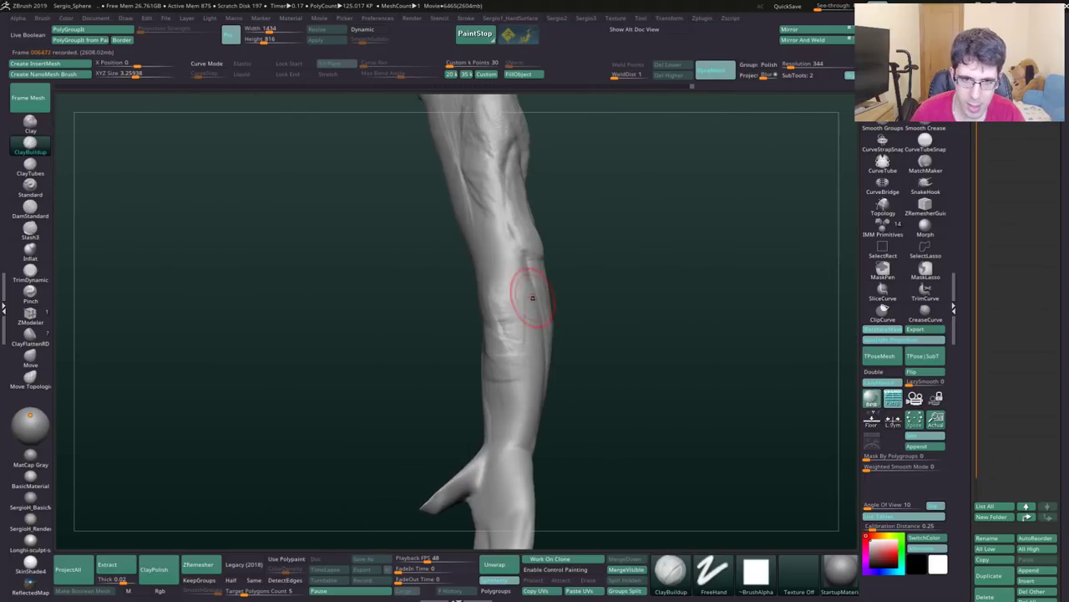
right_drag(527, 287, 566, 398)
Step: Push both forearm contours into fuller curves near the elbow with the symmetric Move brush
key(b)
key(m)
key(v)
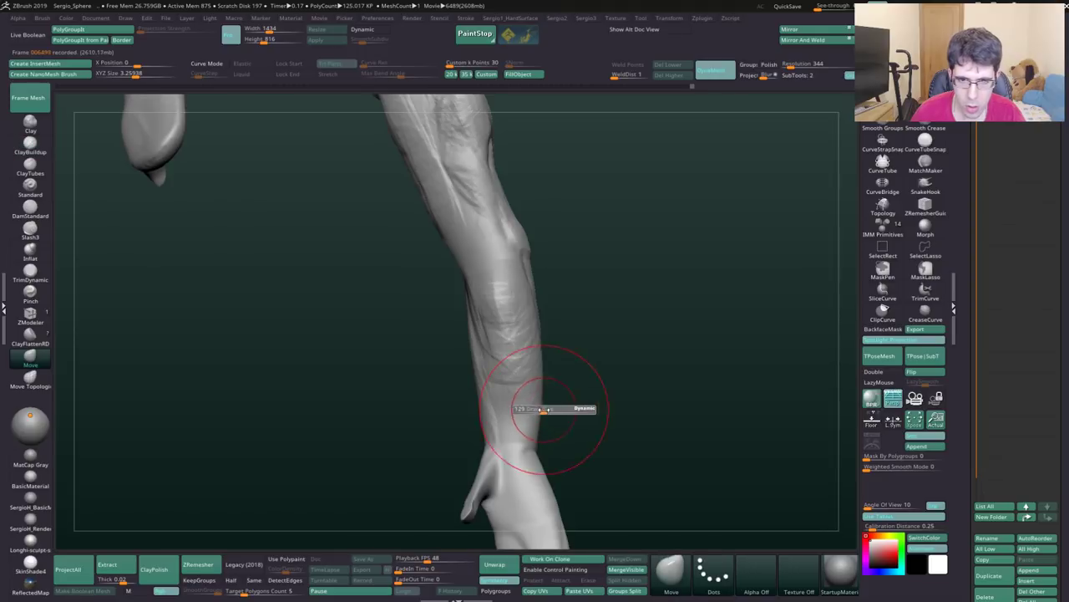
mouse_move(533, 375)
mouse_down()
mouse_move(493, 334)
mouse_move(528, 307)
mouse_up()
mouse_move(526, 309)
right_down()
mouse_move(470, 324)
mouse_move(576, 282)
mouse_move(487, 293)
right_up()
key(s)
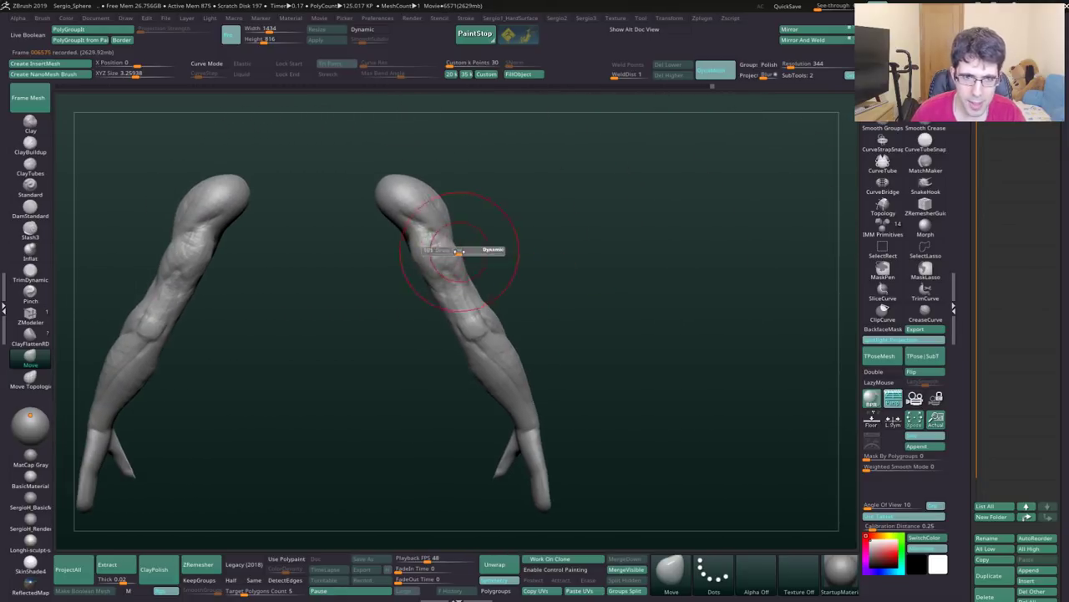
mouse_move(459, 251)
mouse_down()
mouse_move(464, 275)
mouse_move(430, 283)
mouse_up()
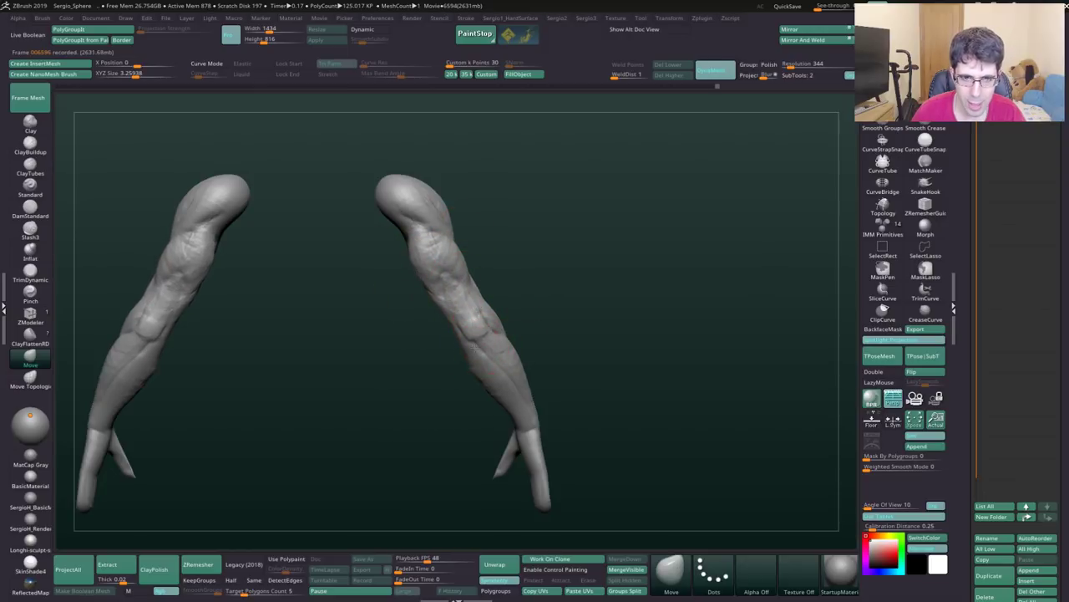
mouse_move(491, 328)
right_down()
mouse_move(602, 330)
mouse_move(494, 347)
mouse_move(525, 239)
mouse_move(549, 299)
right_up()
Step: Select ClayBuildup at half brush size and zoom in on both upright arms
key(b)
key(c)
key(b)
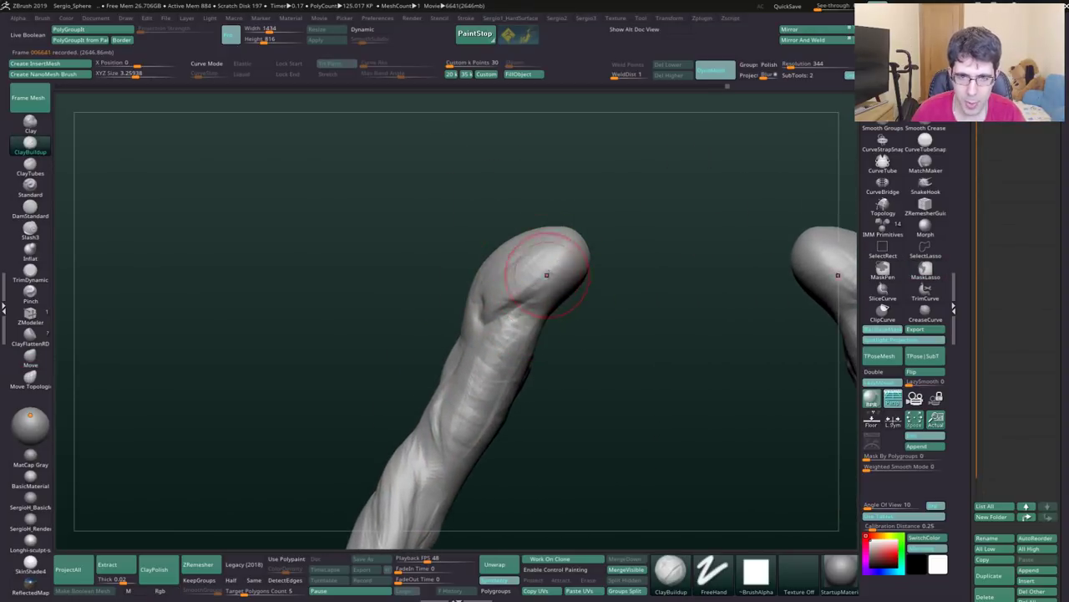
right_drag(567, 251, 524, 303)
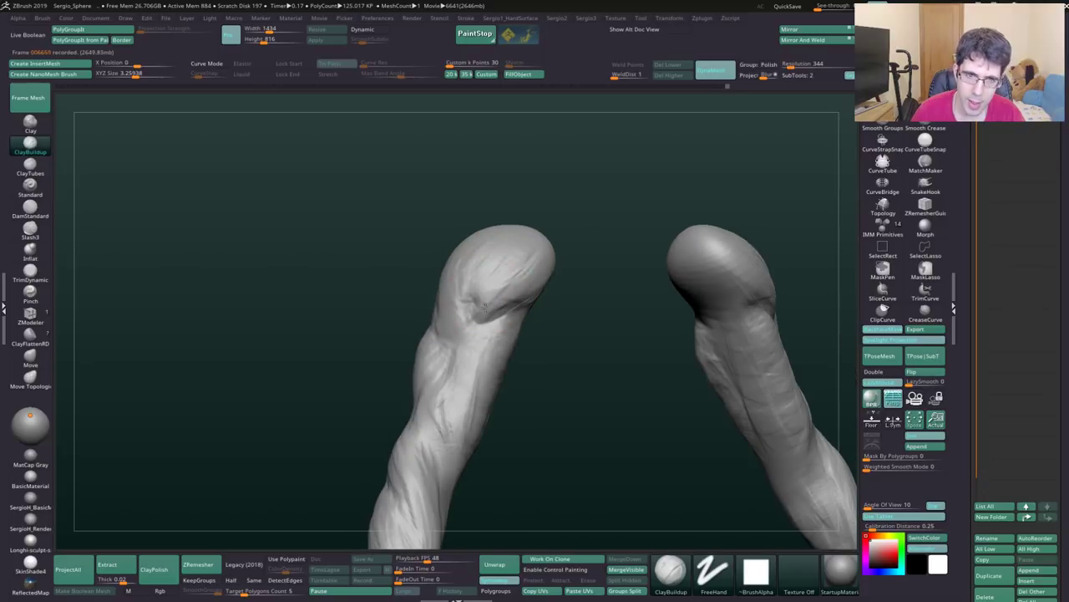
key(bracketleft)
key(bracketleft)
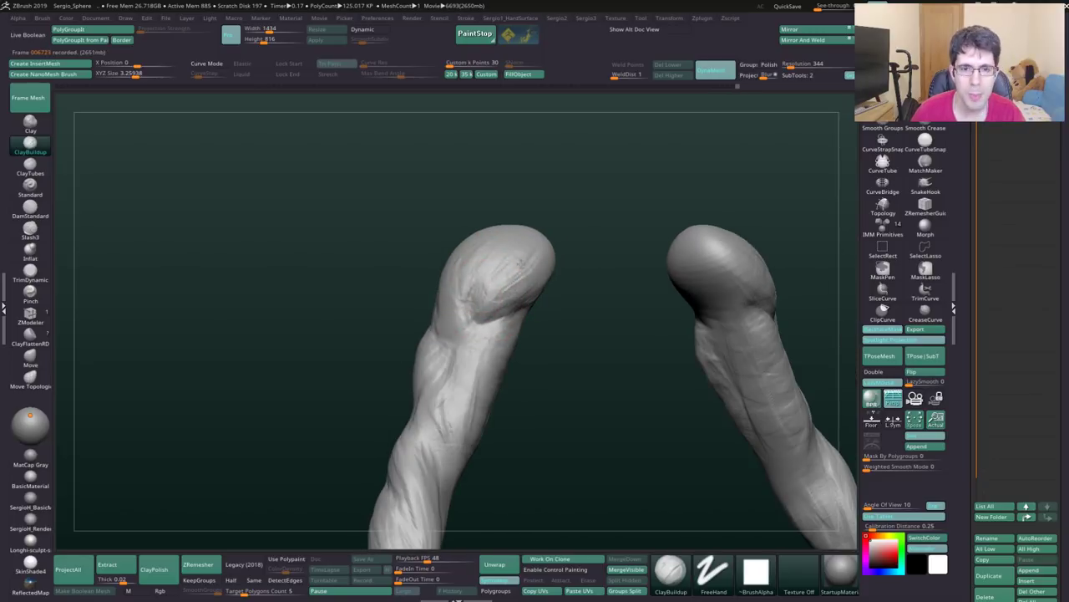
right_drag(476, 298, 463, 328)
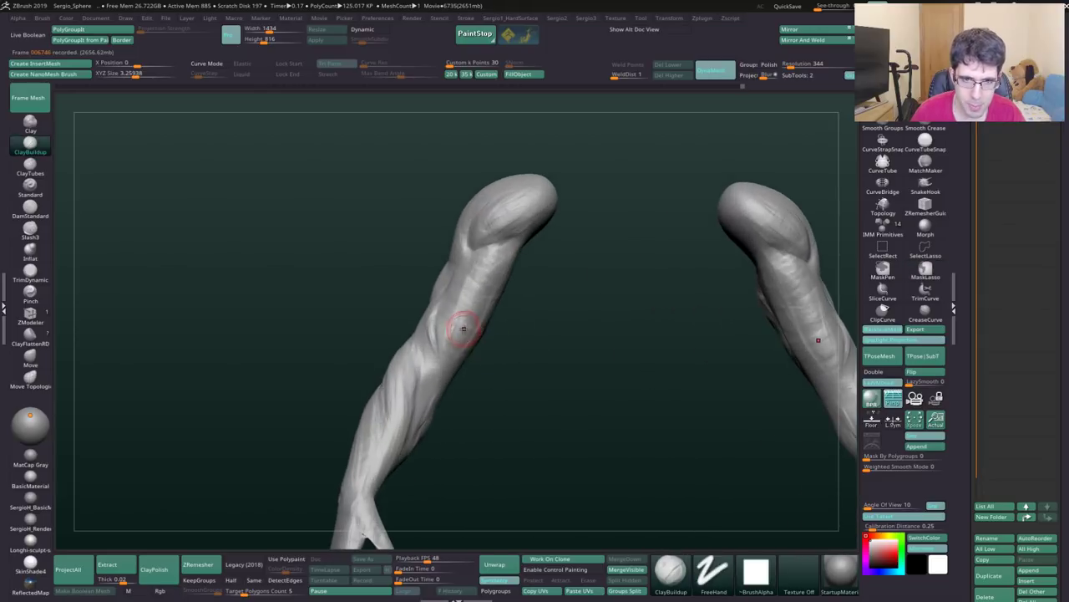
right_drag(513, 281, 501, 263)
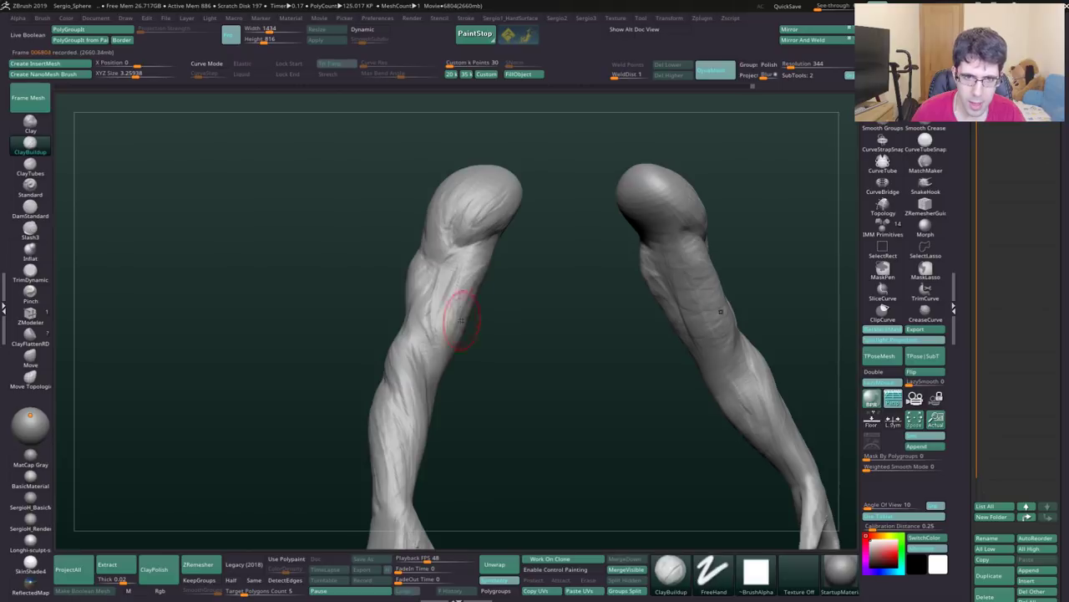
mouse_move(455, 321)
alt+right_down()
mouse_move(473, 252)
mouse_move(506, 267)
alt+right_up()
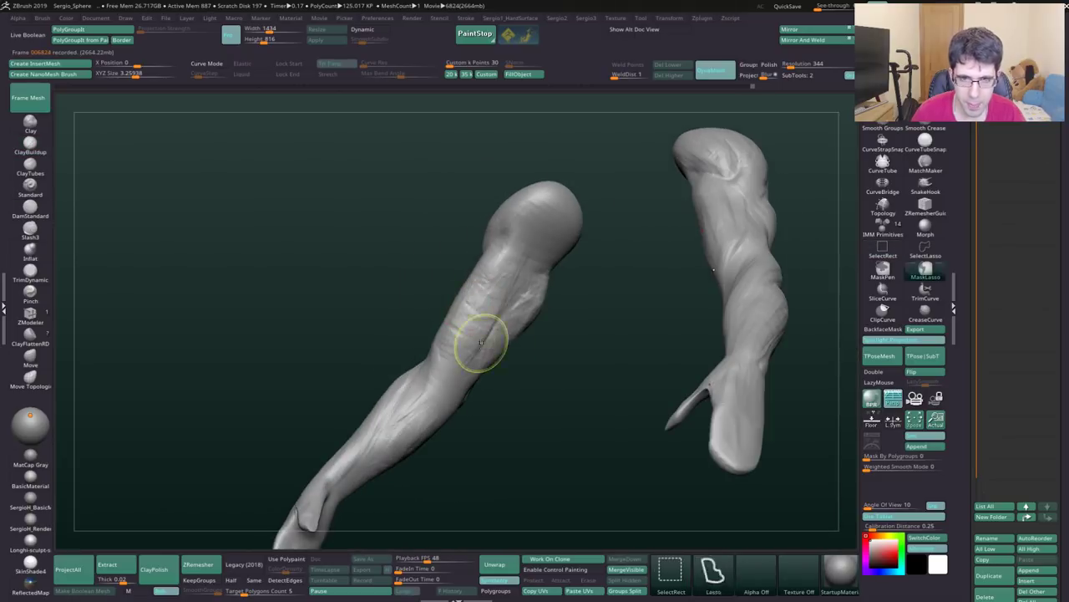
Step: Carve and deepen a small DamStandard groove into the forearm
key(b)
key(d)
key(s)
mouse_move(459, 355)
right_down()
mouse_move(444, 372)
mouse_move(425, 336)
right_up()
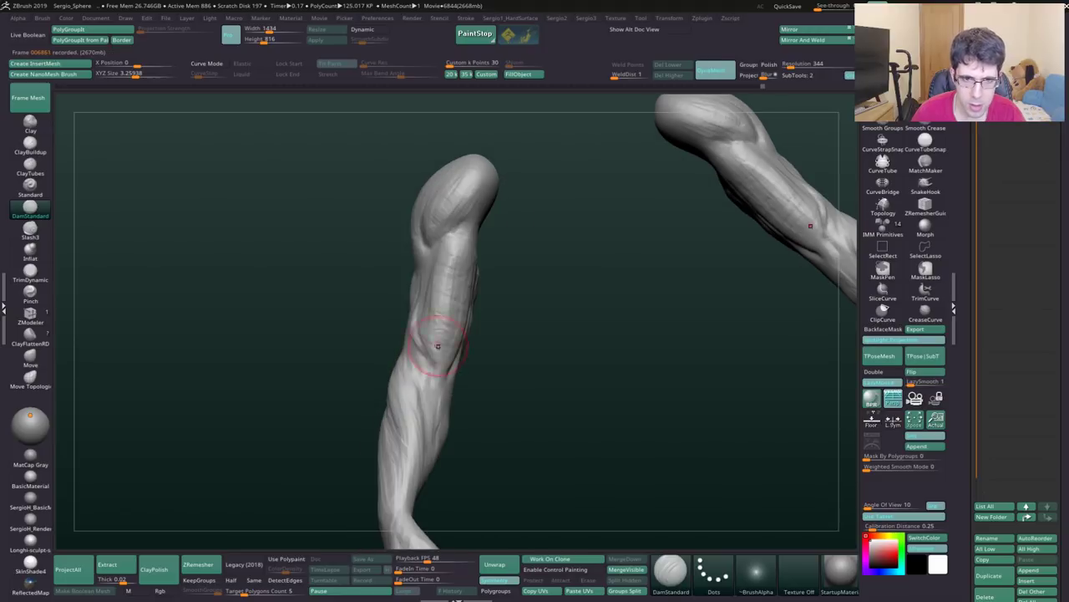
mouse_move(452, 374)
right_down()
mouse_move(454, 354)
mouse_move(454, 370)
right_up()
drag(466, 376, 436, 402)
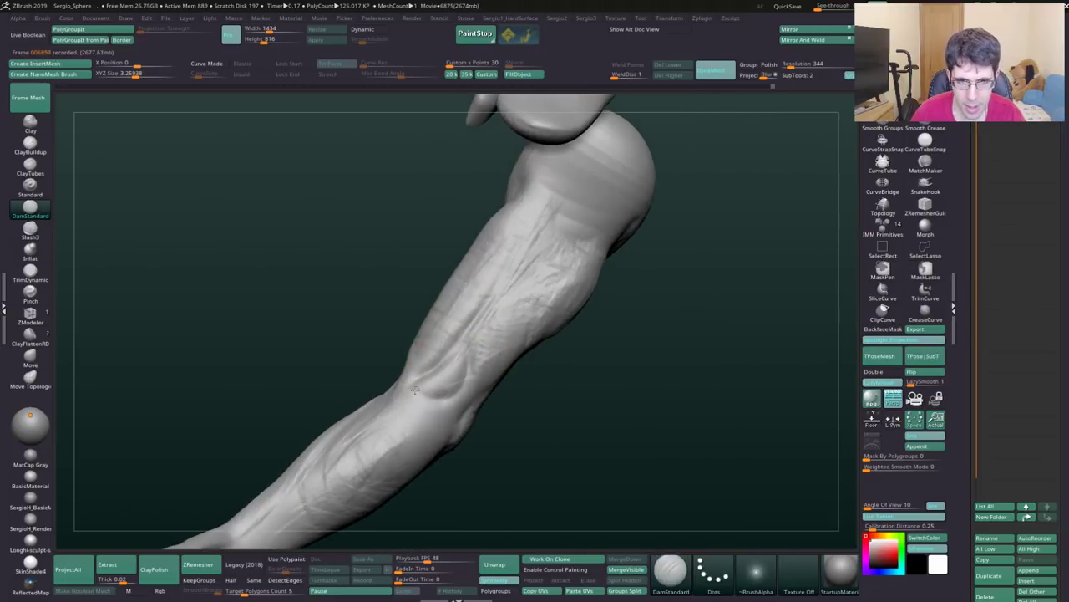
mouse_move(414, 390)
right_down()
mouse_move(501, 417)
mouse_move(384, 318)
mouse_move(371, 290)
right_up()
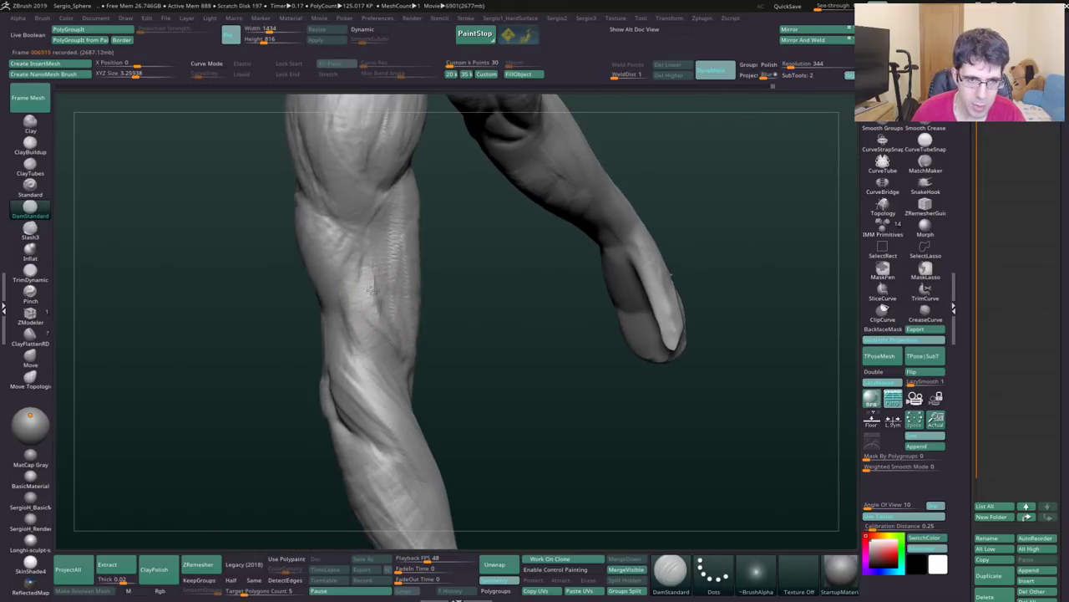
right_drag(380, 368, 399, 381)
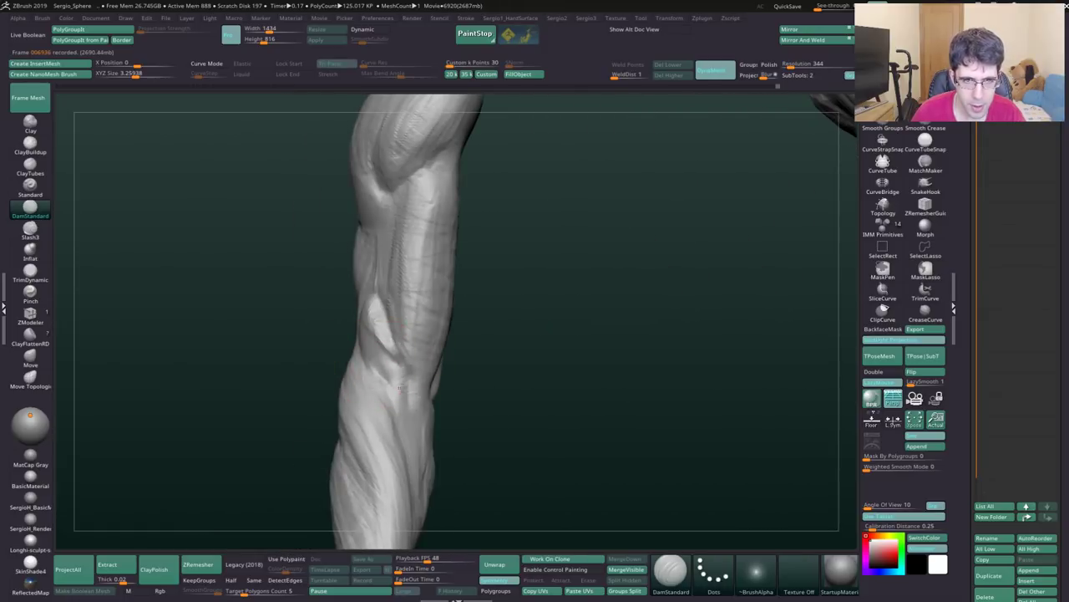
drag(400, 387, 429, 382)
mouse_move(430, 382)
right_down()
mouse_move(441, 406)
mouse_move(466, 358)
mouse_move(479, 385)
right_up()
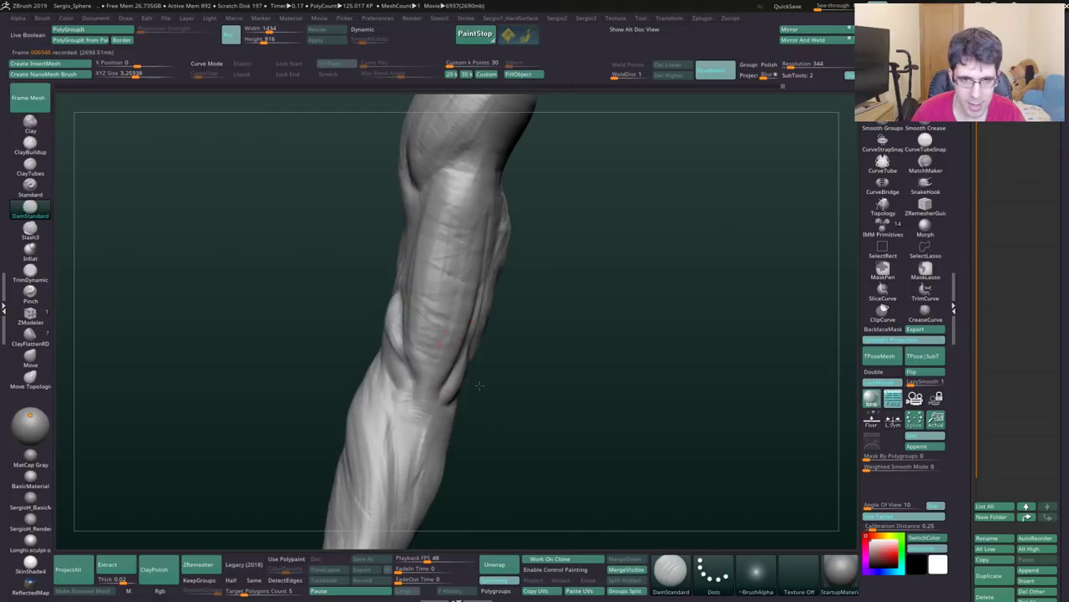
Step: Return to ClayBuildup at half size and orbit to check the arm from both ends
key(b)
key(c)
key(b)
right_drag(377, 330, 387, 313)
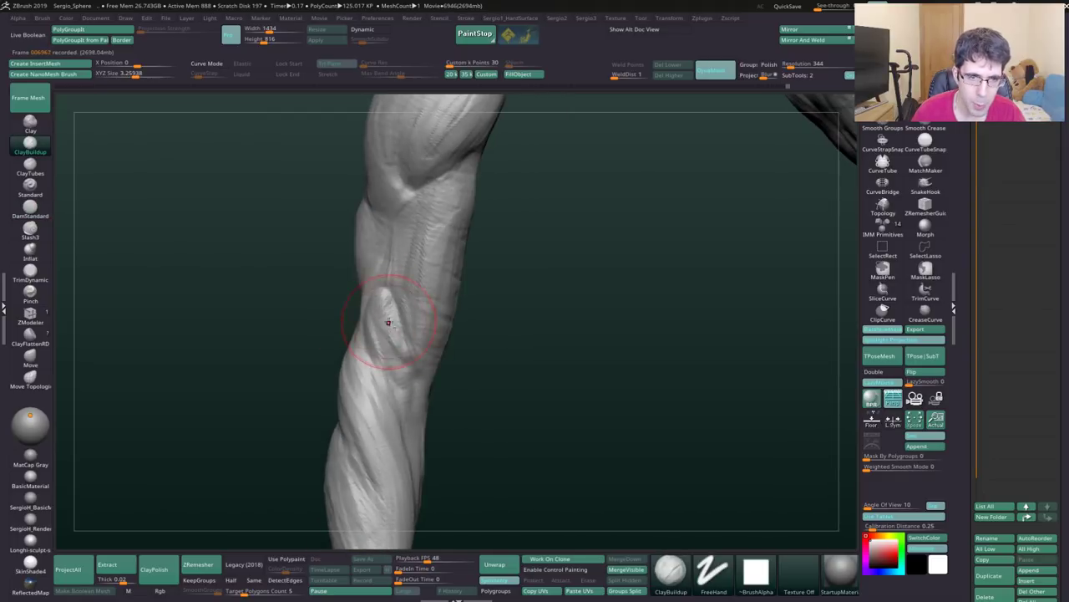
key(bracketleft)
key(bracketleft)
key(bracketleft)
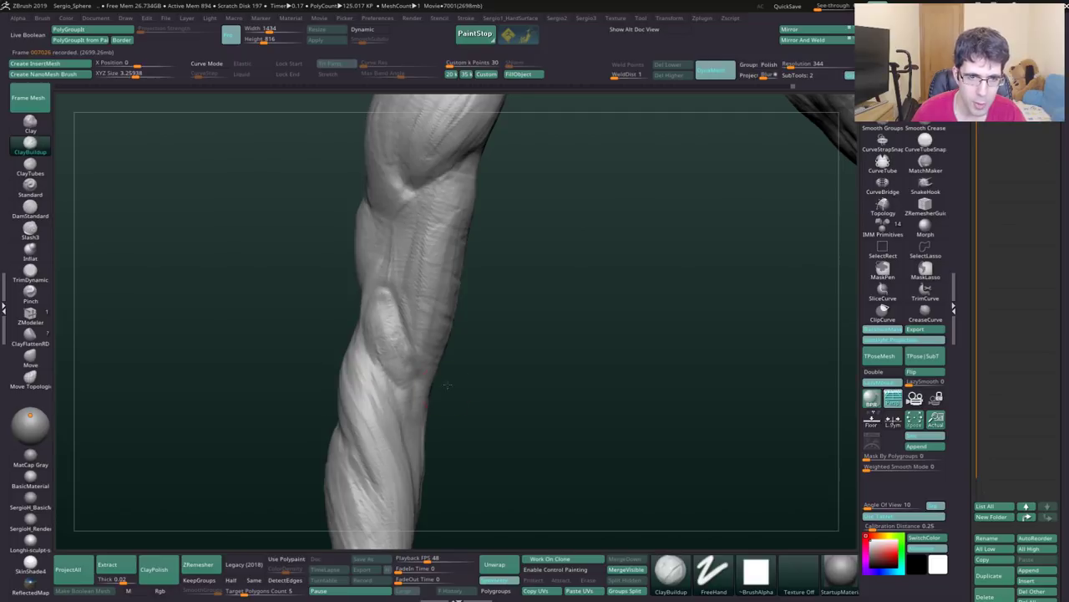
right_drag(447, 385, 438, 346)
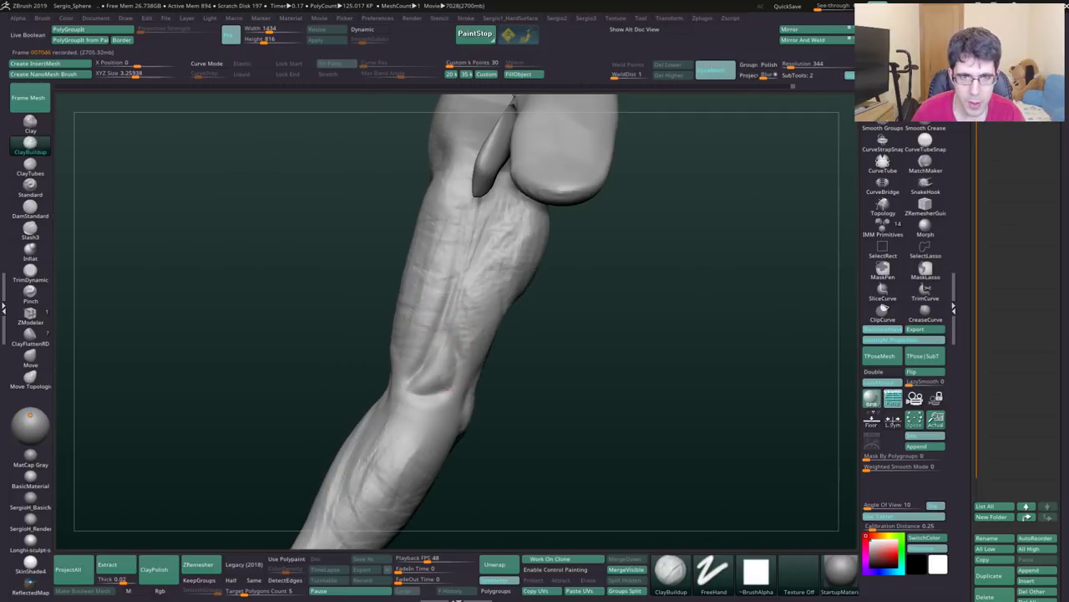
right_drag(443, 389, 468, 296)
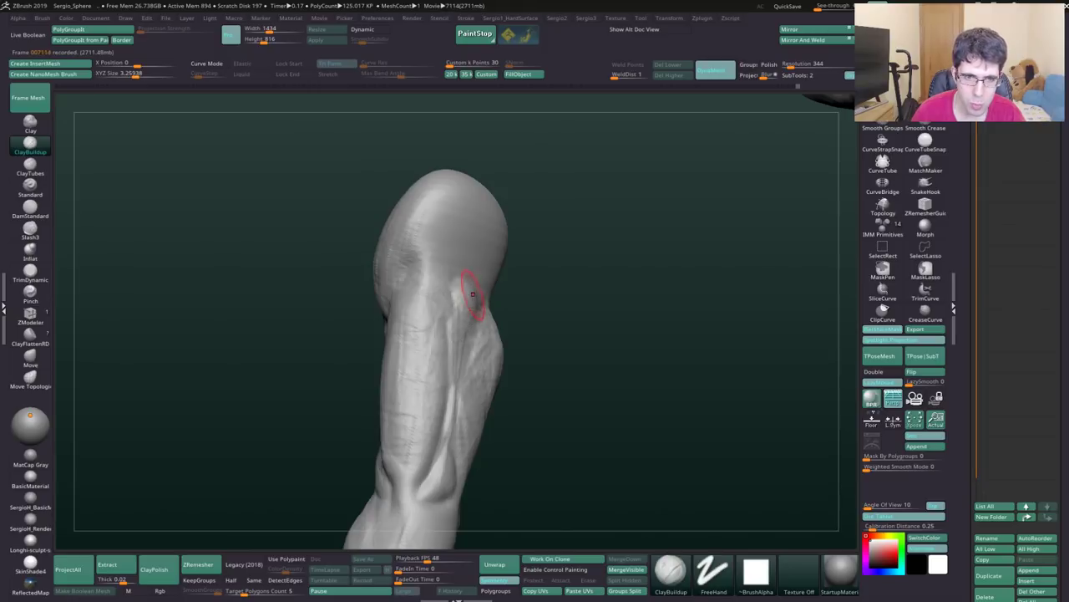
mouse_move(464, 297)
right_down()
mouse_move(456, 310)
mouse_move(450, 299)
mouse_move(497, 345)
mouse_move(551, 353)
mouse_move(468, 367)
mouse_move(432, 359)
mouse_move(435, 393)
right_up()
Step: Select DamStandard, then the Move brush, and drop to the lower subdivision level
key(b)
key(d)
key(s)
key(b)
key(m)
key(v)
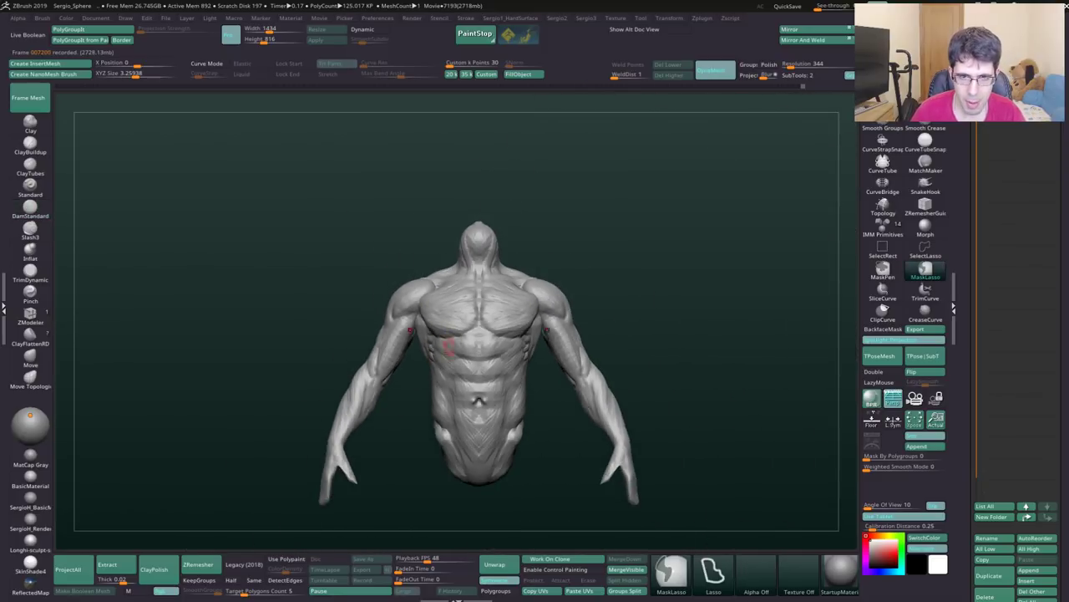
key(shift+d)
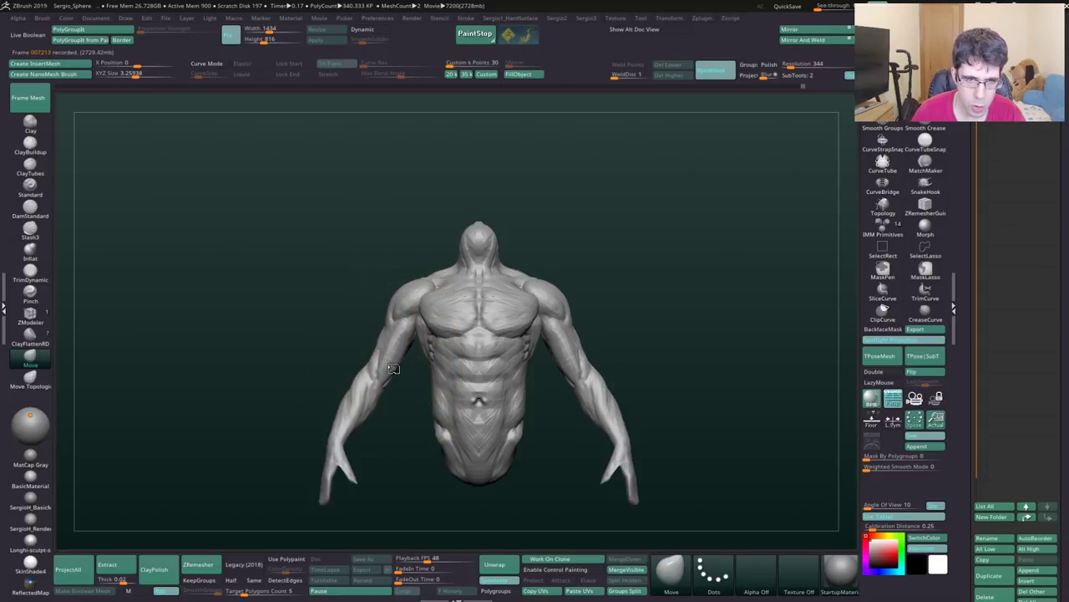
Step: Pull both upper arms downward at low subdivision, then frame the left hand up close
right_drag(397, 350, 435, 360)
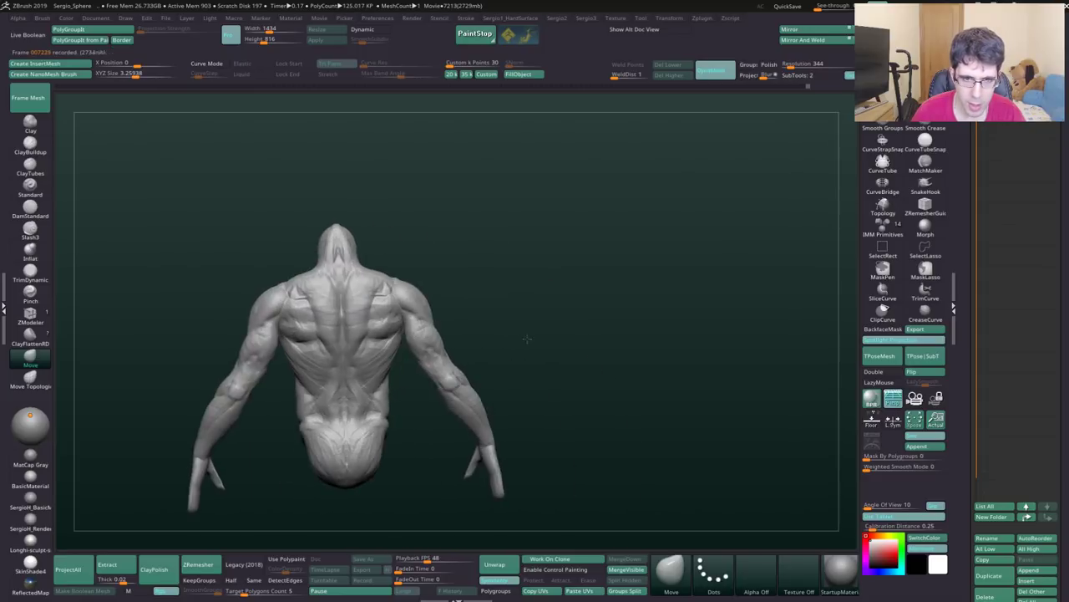
key(d)
key(shift+d)
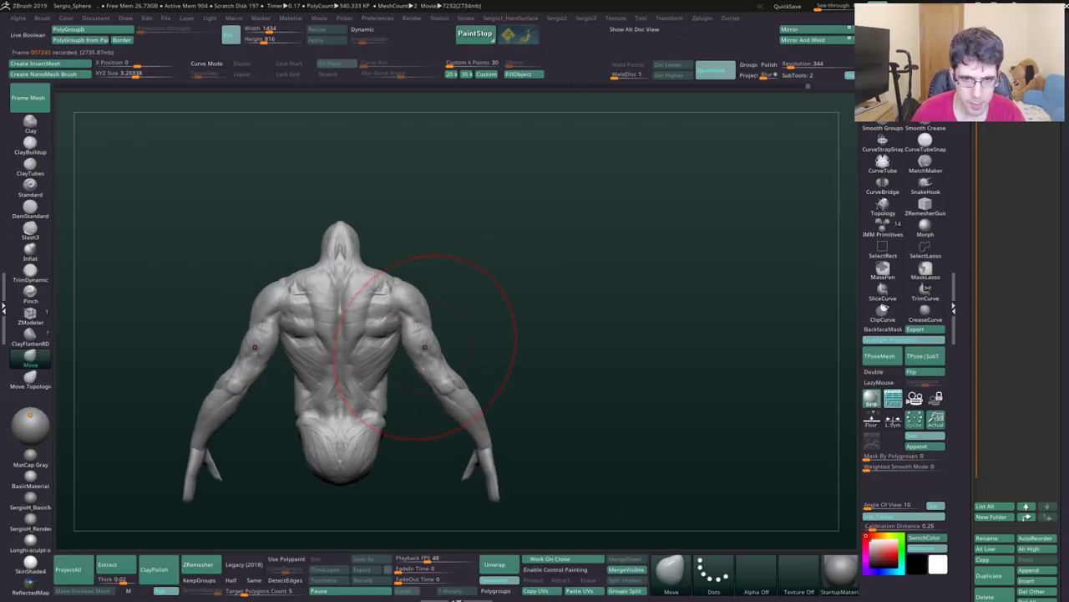
drag(434, 357, 434, 383)
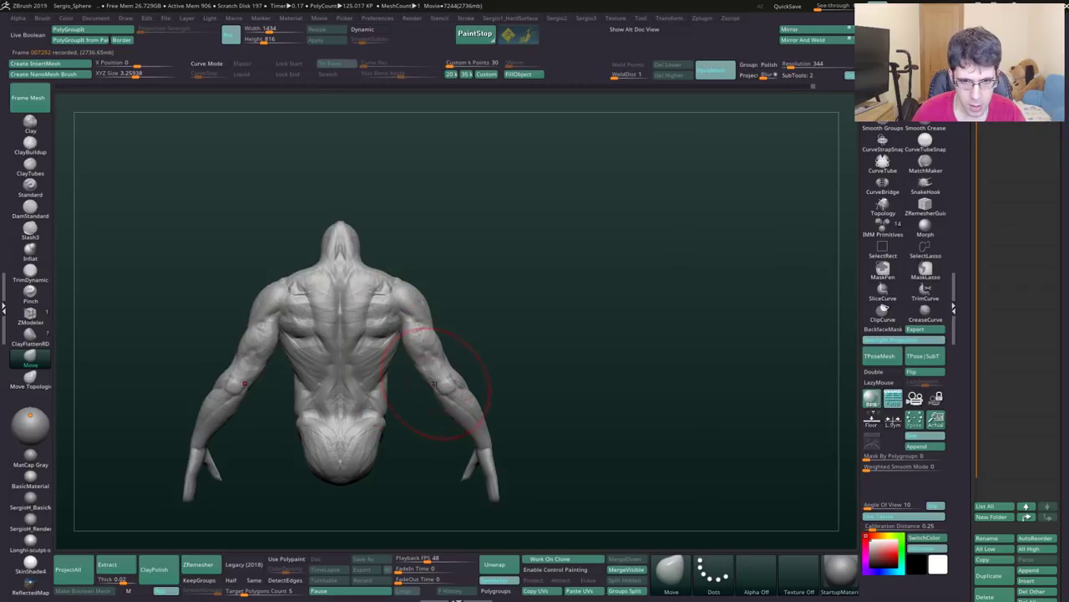
right_drag(458, 437, 585, 442)
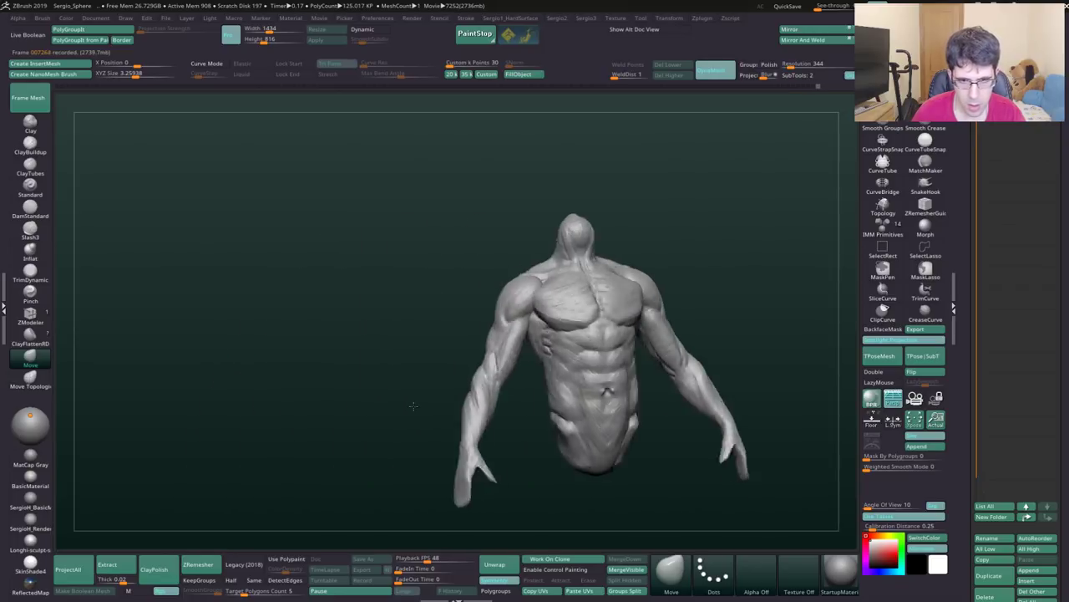
key(d)
mouse_move(426, 493)
alt+right_down()
mouse_move(418, 501)
mouse_move(471, 429)
mouse_move(468, 394)
alt+right_up()
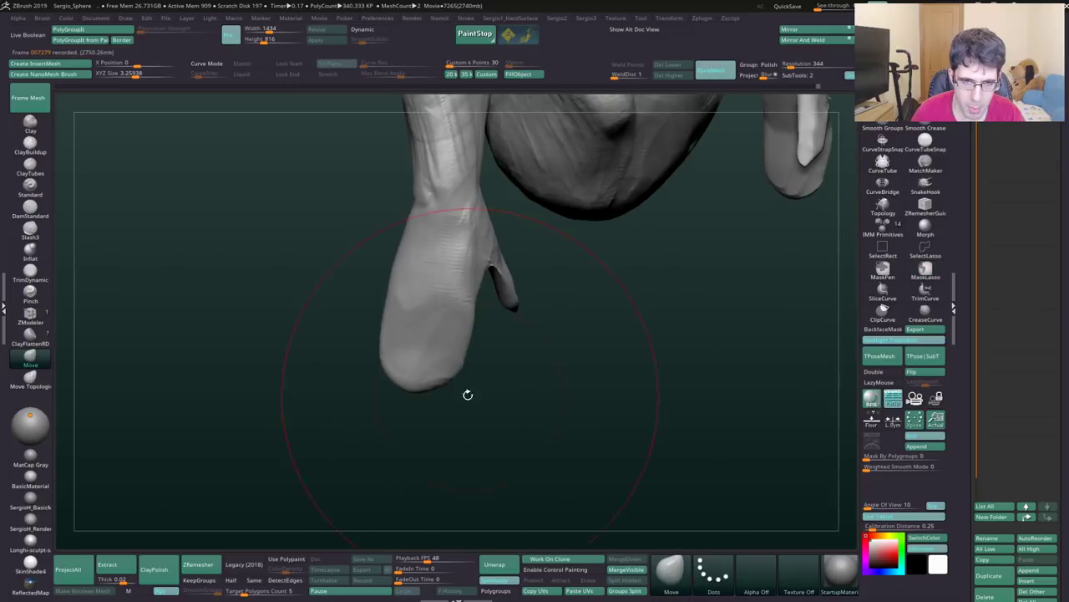
key(shift+d)
Step: Carve a thin crease across the knuckle area with a tiny DamStandard brush
key(b)
key(d)
key(s)
key([)
key([)
key([)
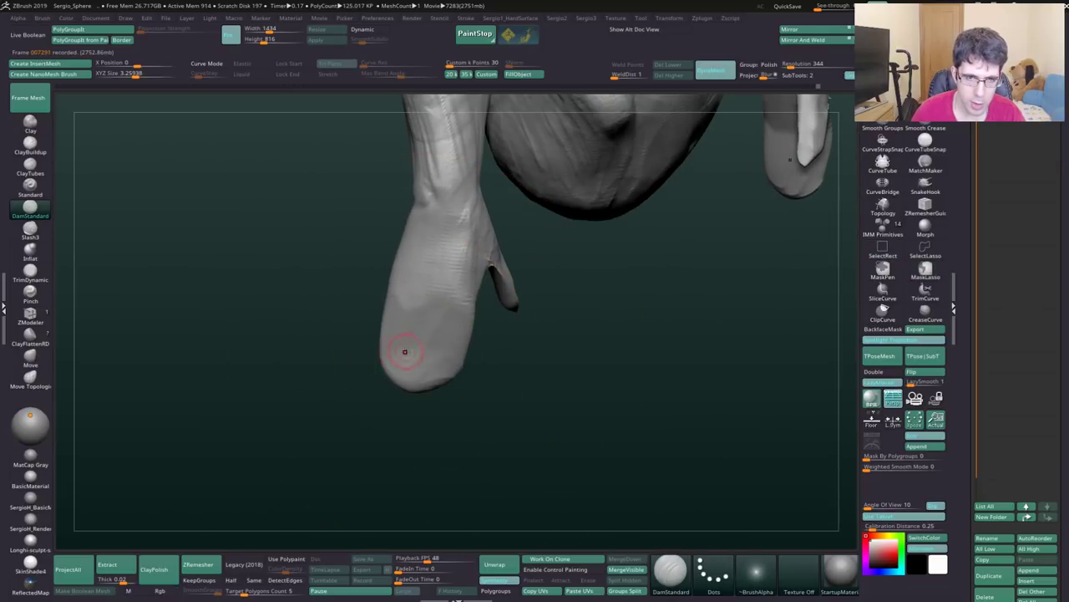
right_drag(406, 354, 405, 334)
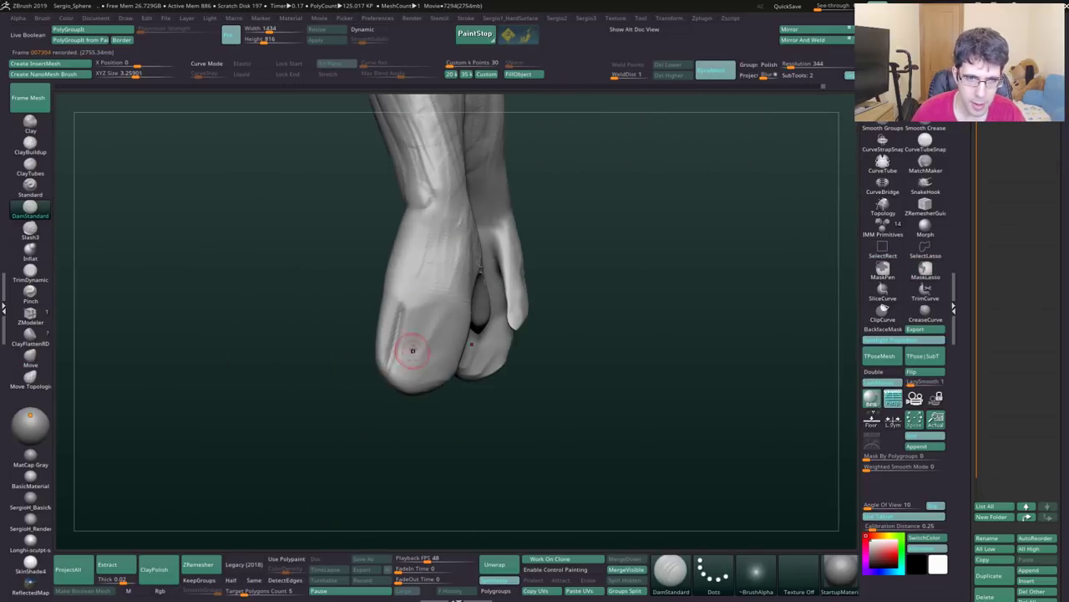
drag(422, 300, 402, 404)
mouse_move(443, 313)
right_down()
mouse_move(435, 334)
mouse_move(217, 273)
mouse_move(306, 342)
mouse_move(267, 292)
mouse_move(282, 315)
right_up()
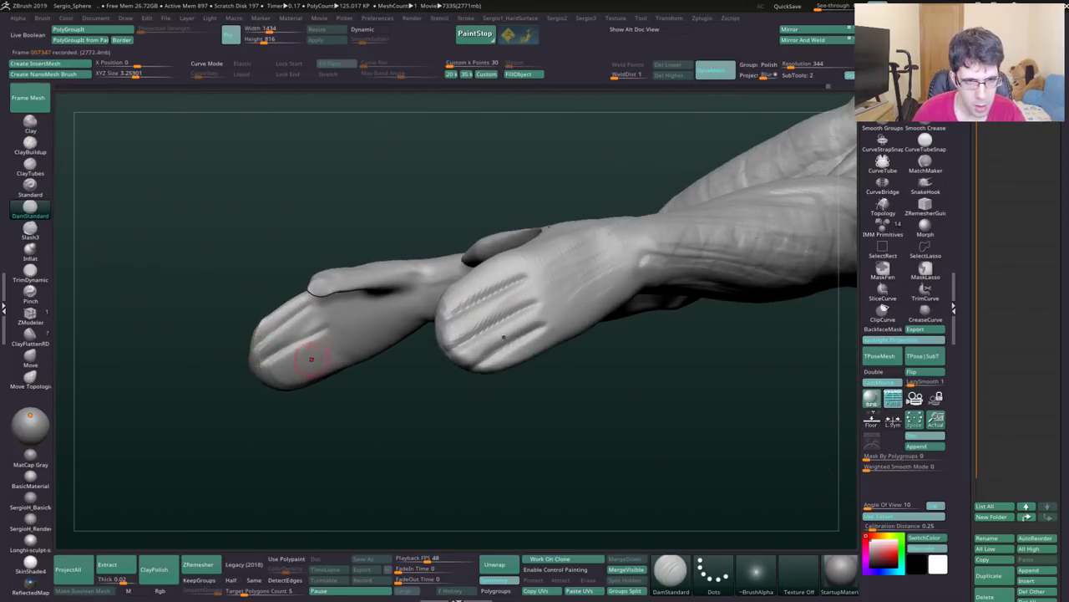
mouse_move(269, 383)
right_down()
mouse_move(326, 333)
mouse_move(309, 332)
mouse_move(339, 389)
mouse_move(310, 334)
mouse_move(426, 330)
right_up()
Step: Pull the fingertips into a new shape with Move, then isolate the two hands
key(b)
key(m)
key(v)
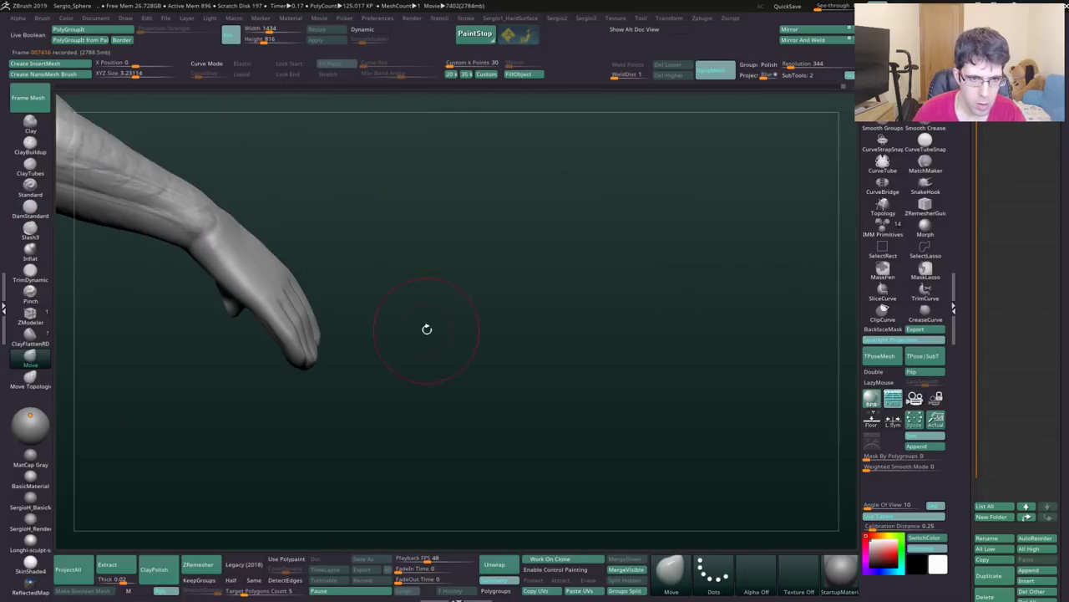
drag(291, 363, 274, 363)
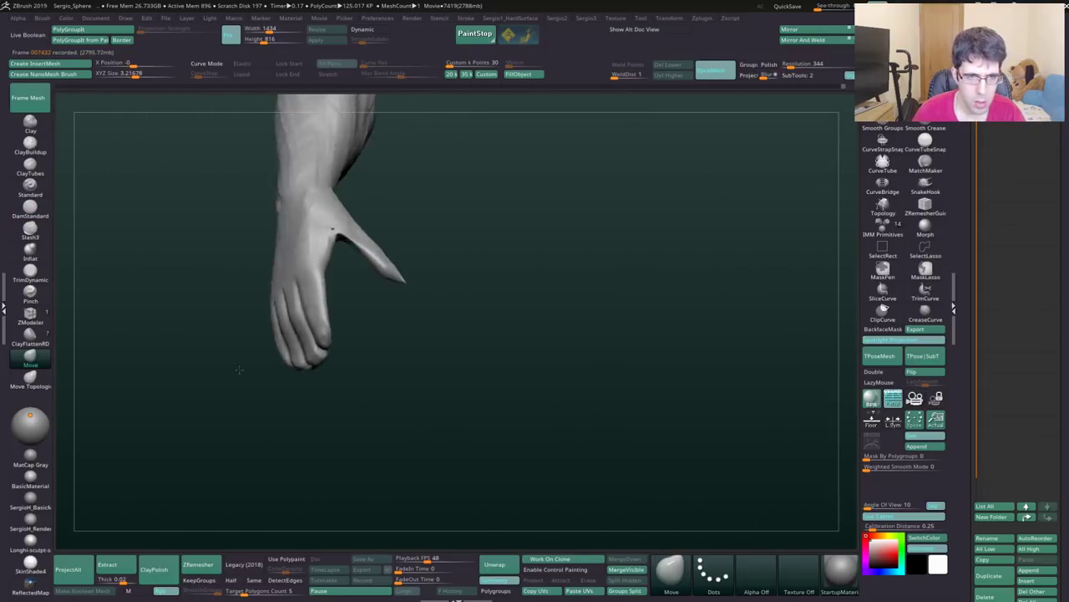
mouse_move(305, 334)
right_down()
mouse_move(423, 274)
mouse_move(421, 256)
right_up()
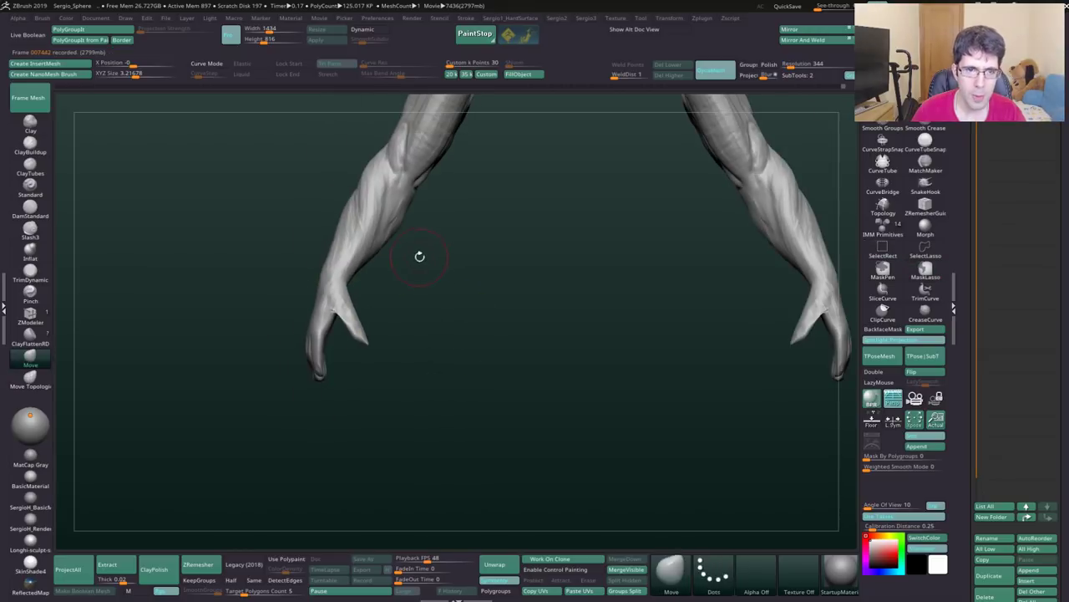
ctrl+shift+drag(435, 262, 239, 496)
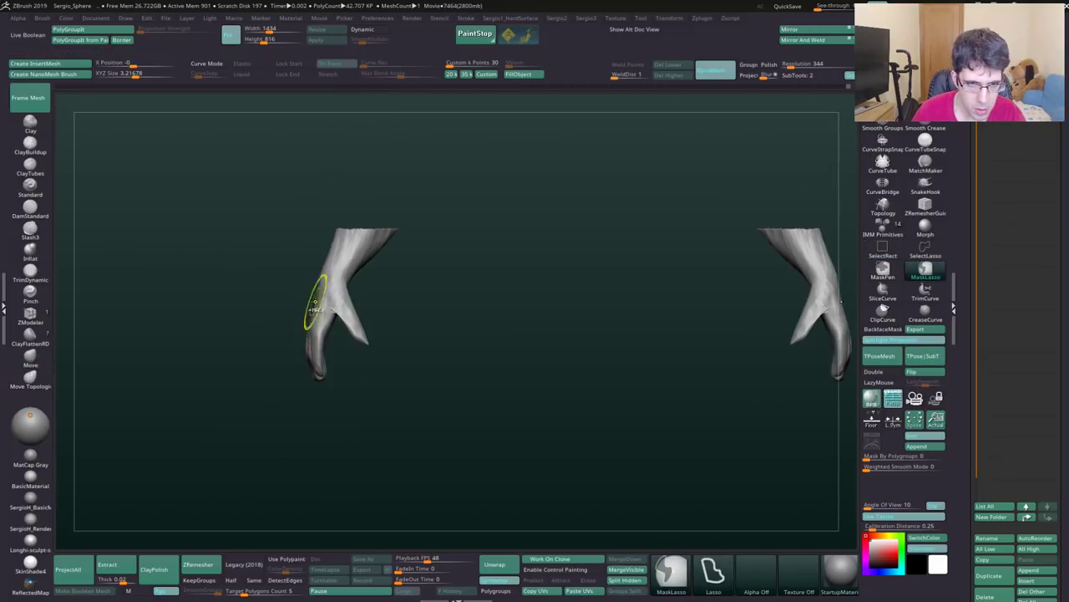
Step: Build up clay at the base of the thumb
alt+right_drag(310, 298, 403, 338)
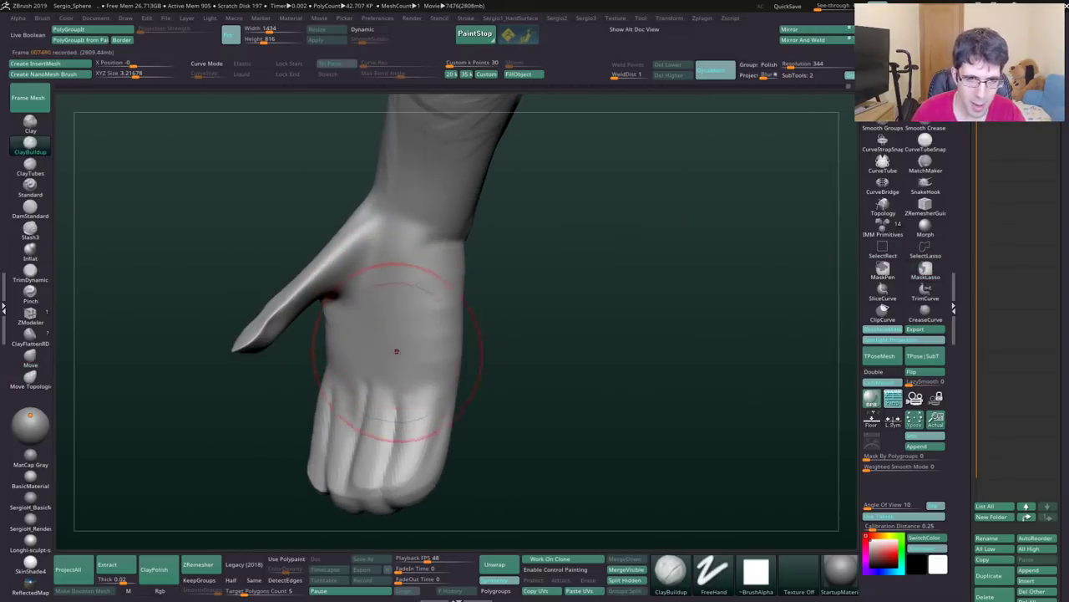
right_drag(370, 282, 346, 286)
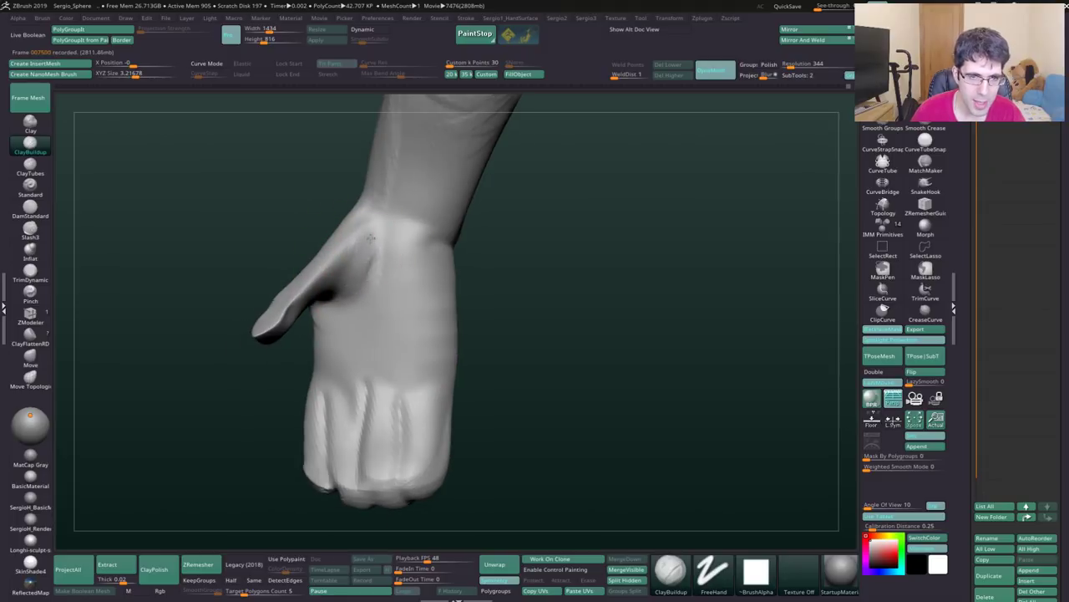
drag(371, 239, 326, 292)
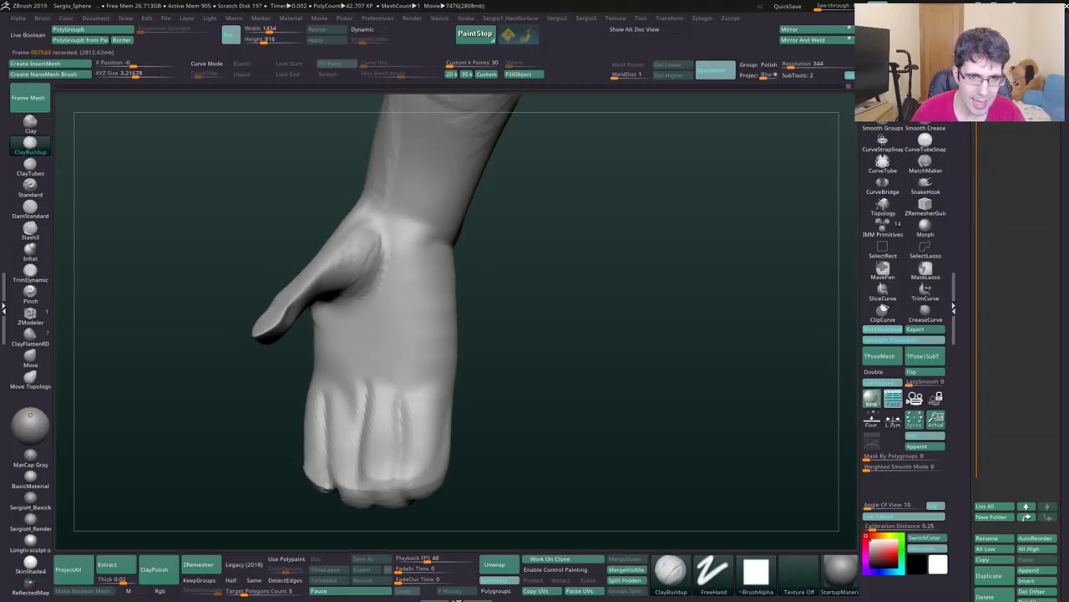
right_drag(349, 268, 356, 220)
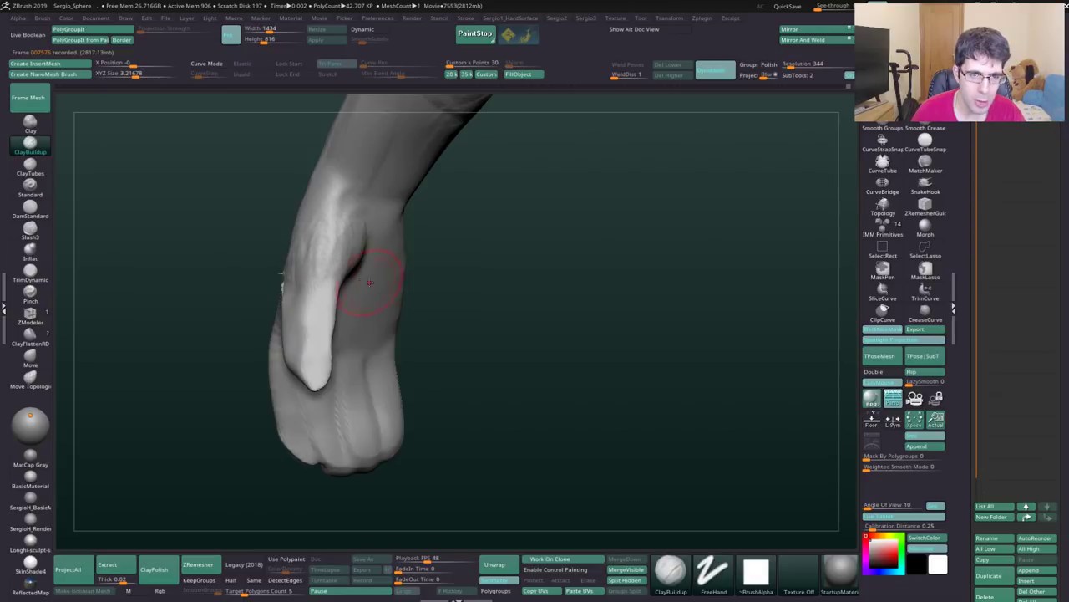
mouse_move(369, 282)
right_down()
mouse_move(335, 251)
mouse_move(359, 267)
mouse_move(382, 250)
right_up()
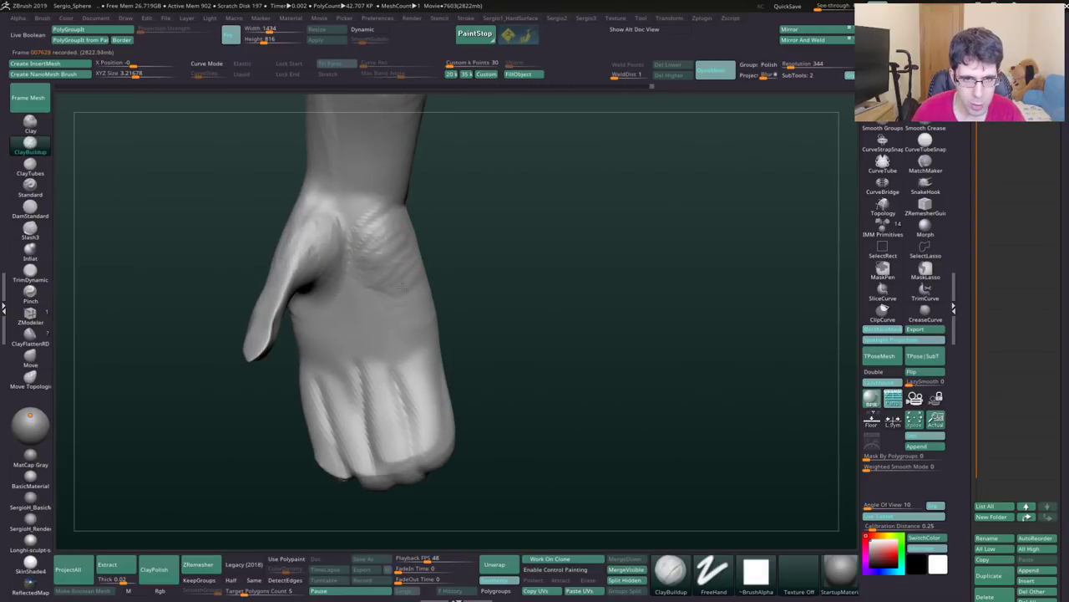
Step: Reshape the side of the wrist with a Move brush about twice as large
key(b)
key(m)
key(v)
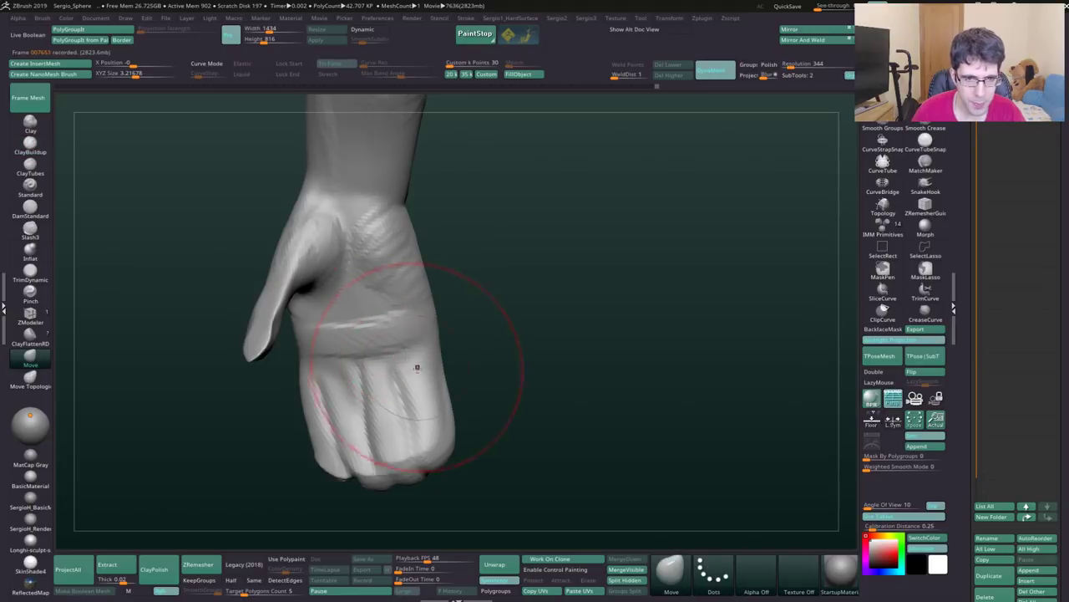
right_drag(418, 365, 400, 369)
key(s)
drag(401, 369, 434, 370)
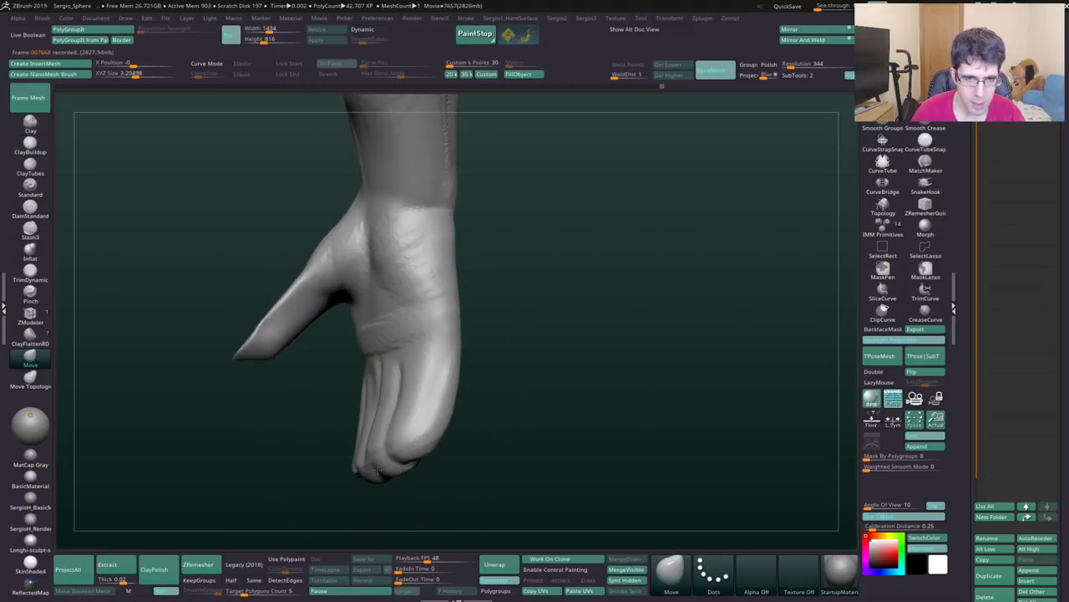
right_drag(368, 392, 403, 376)
drag(410, 284, 410, 268)
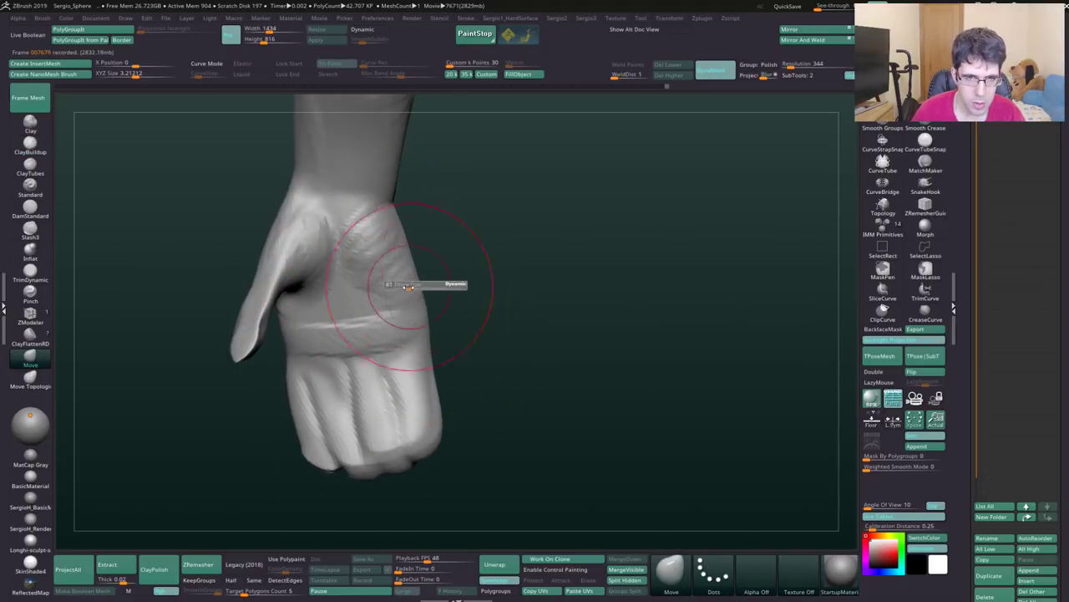
Step: Carve creases across the palm with DamStandard
key(b)
key(d)
key(s)
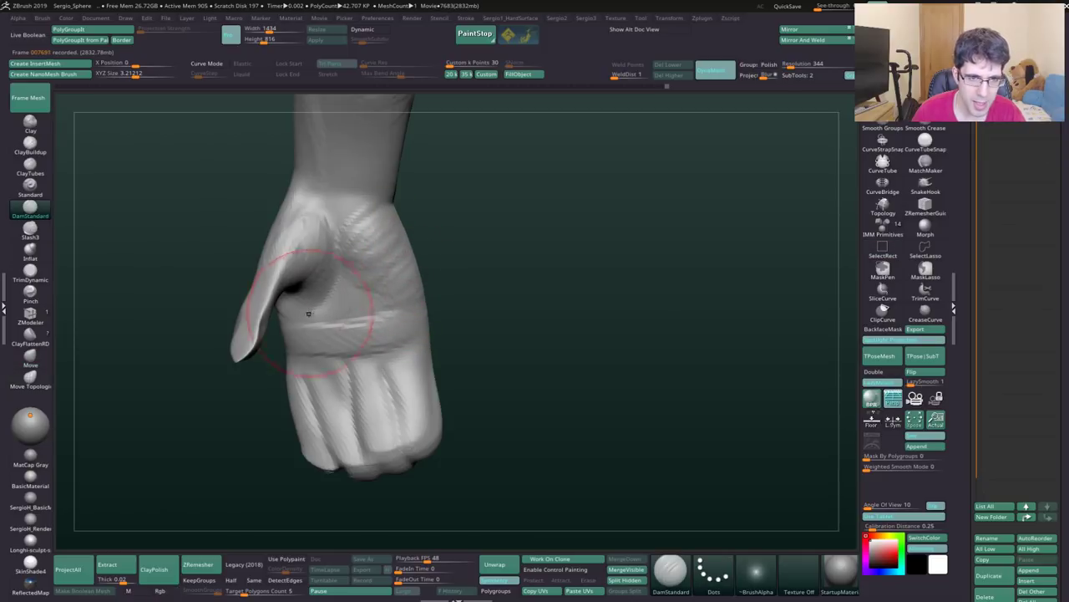
drag(339, 280, 367, 251)
key(b)
key(c)
key(b)
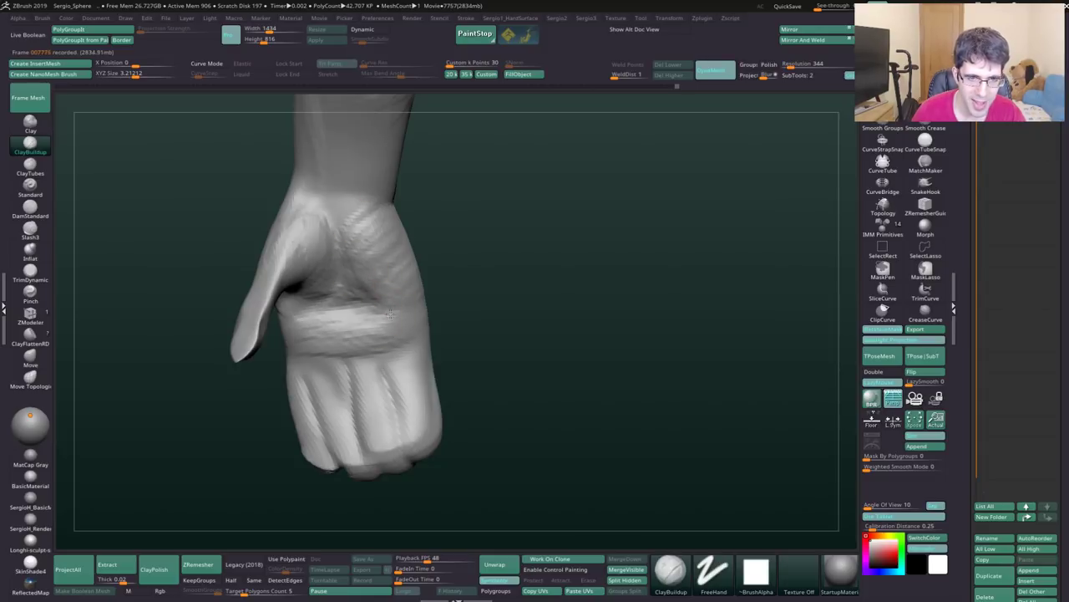
drag(310, 319, 412, 339)
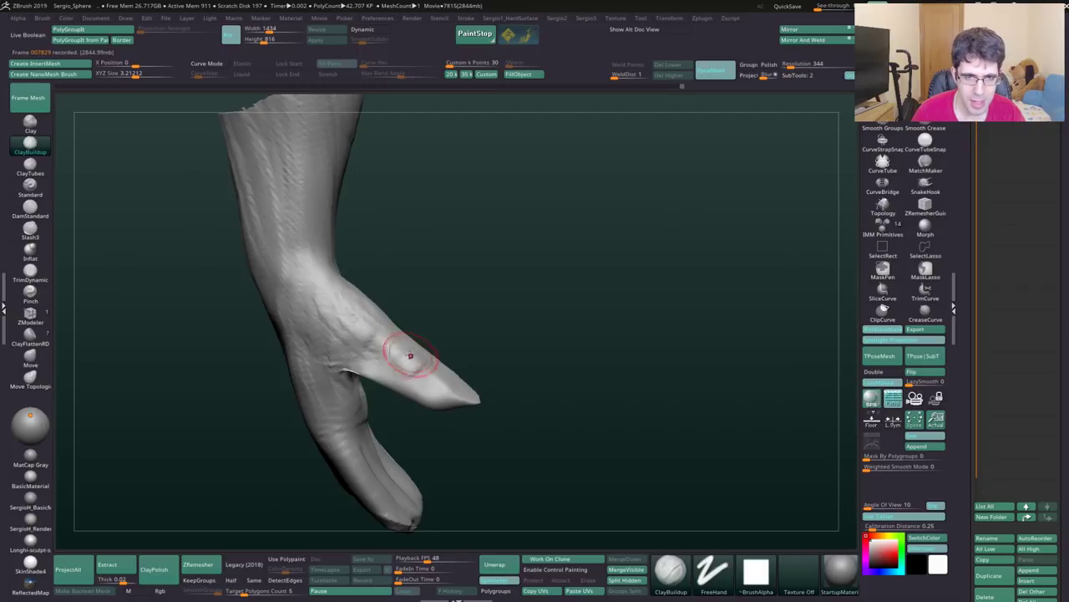
Step: Reshape the thumb with Move from several angles so it sits fuller and rounder
mouse_move(457, 396)
mouse_down()
mouse_move(389, 322)
mouse_move(365, 325)
mouse_move(353, 313)
mouse_move(367, 295)
mouse_move(361, 303)
mouse_up()
key(b)
key(m)
key(v)
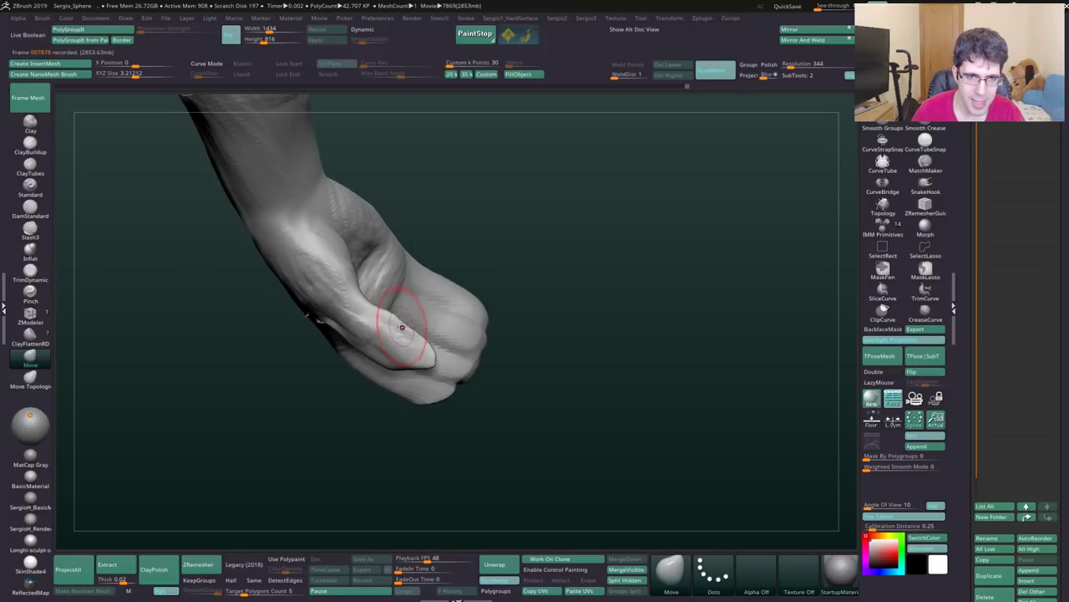
mouse_move(440, 354)
mouse_down()
mouse_move(421, 251)
mouse_move(401, 321)
mouse_up()
key(ctrl+shift)
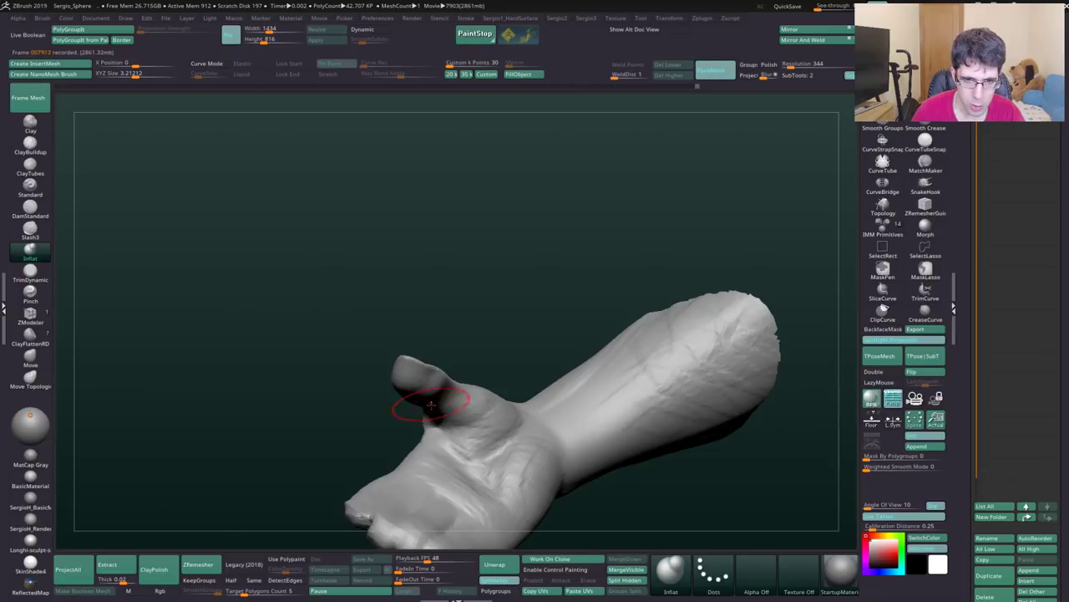
mouse_move(430, 405)
right_down()
mouse_move(417, 380)
mouse_move(460, 370)
right_up()
key(b)
key(m)
key(v)
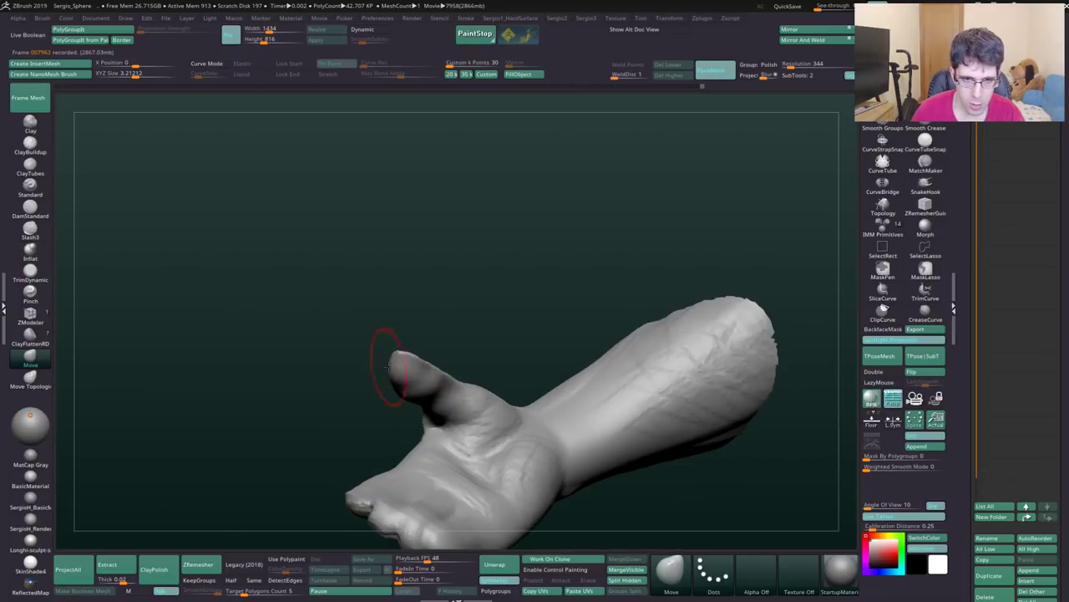
mouse_move(387, 365)
right_down()
mouse_move(415, 351)
mouse_move(396, 361)
mouse_move(406, 370)
mouse_move(397, 386)
mouse_move(429, 362)
right_up()
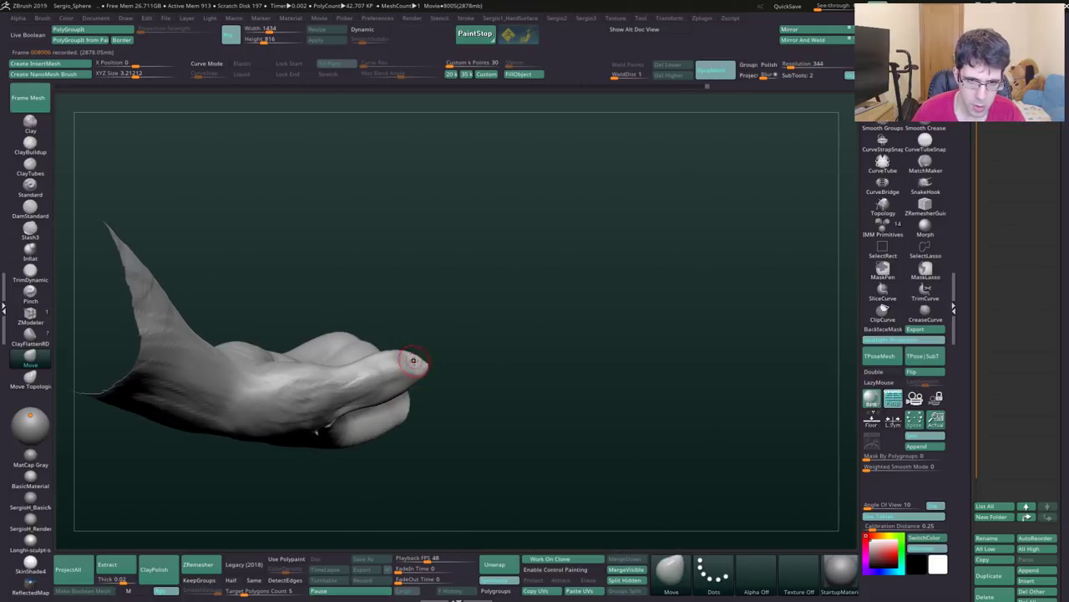
mouse_move(422, 368)
right_down()
mouse_move(421, 286)
mouse_move(426, 389)
mouse_move(410, 281)
right_up()
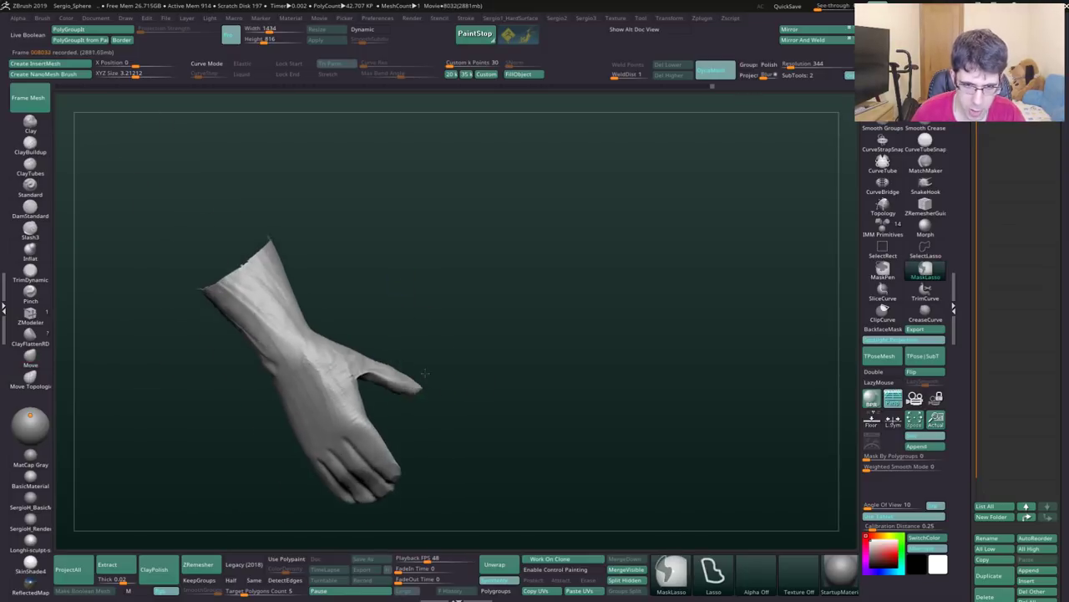
Step: Add two small knuckle bumps and make the left one more pronounced with Move
ctrl+right_drag(412, 386, 424, 357)
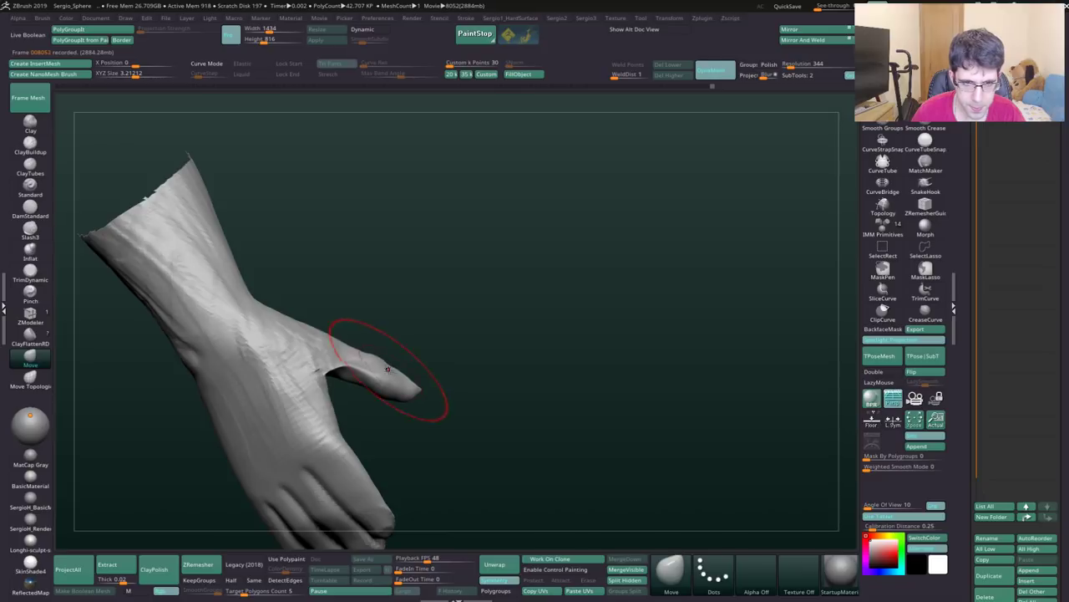
mouse_move(382, 394)
ctrl+right_down()
mouse_move(418, 359)
mouse_move(425, 334)
mouse_move(360, 338)
mouse_move(346, 322)
ctrl+right_up()
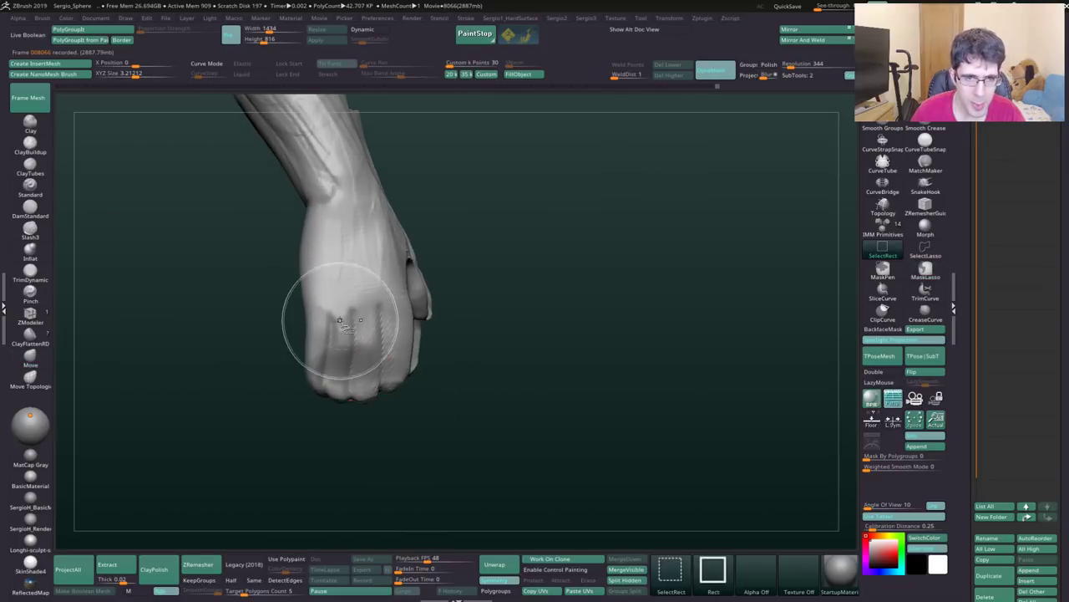
click(319, 302)
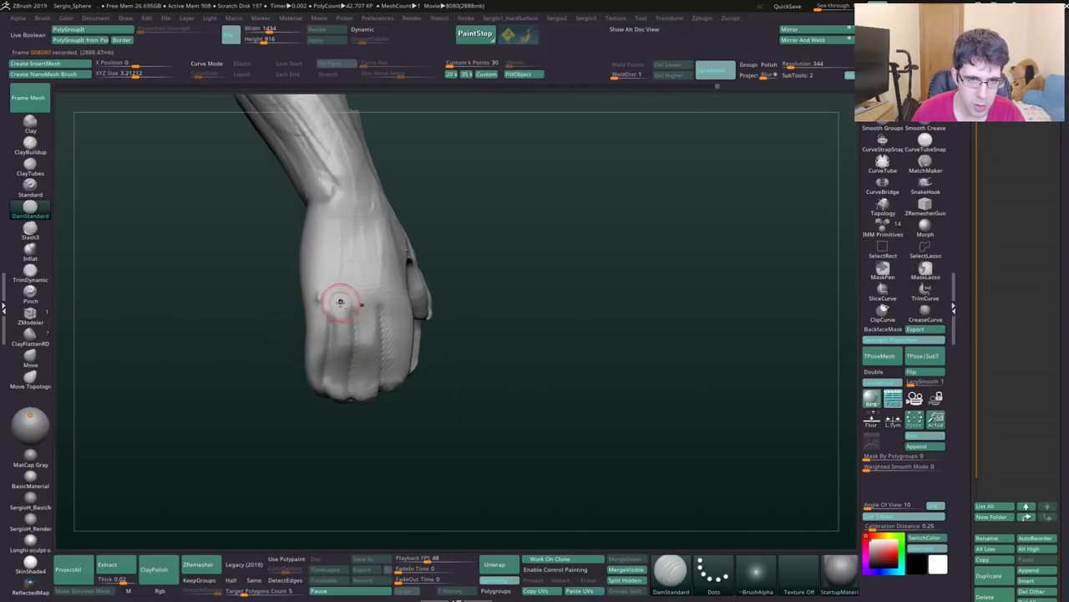
click(338, 305)
key(b)
key(m)
key(v)
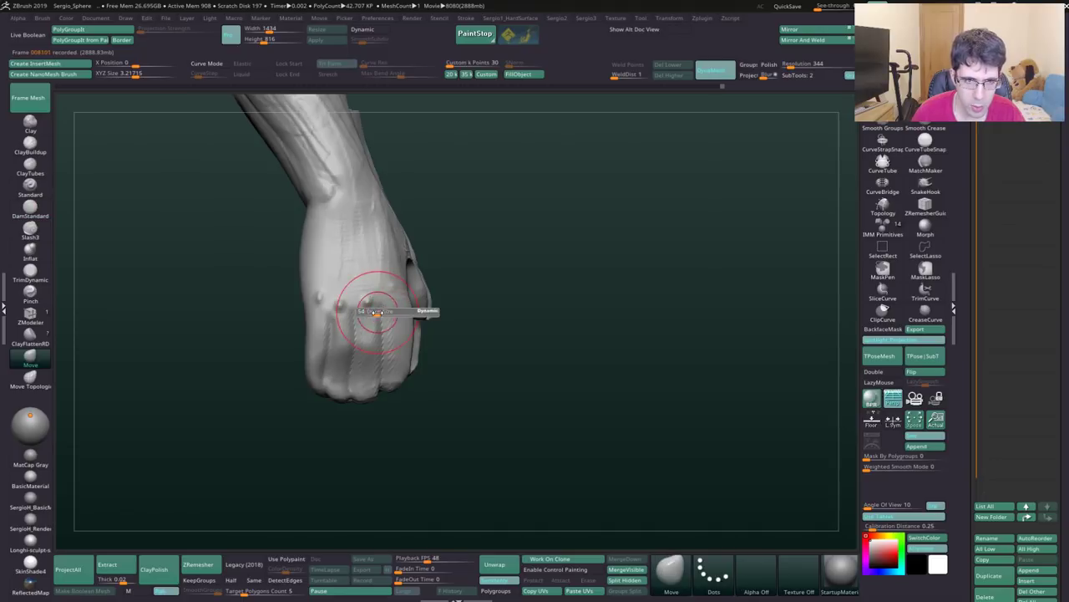
drag(316, 276, 358, 263)
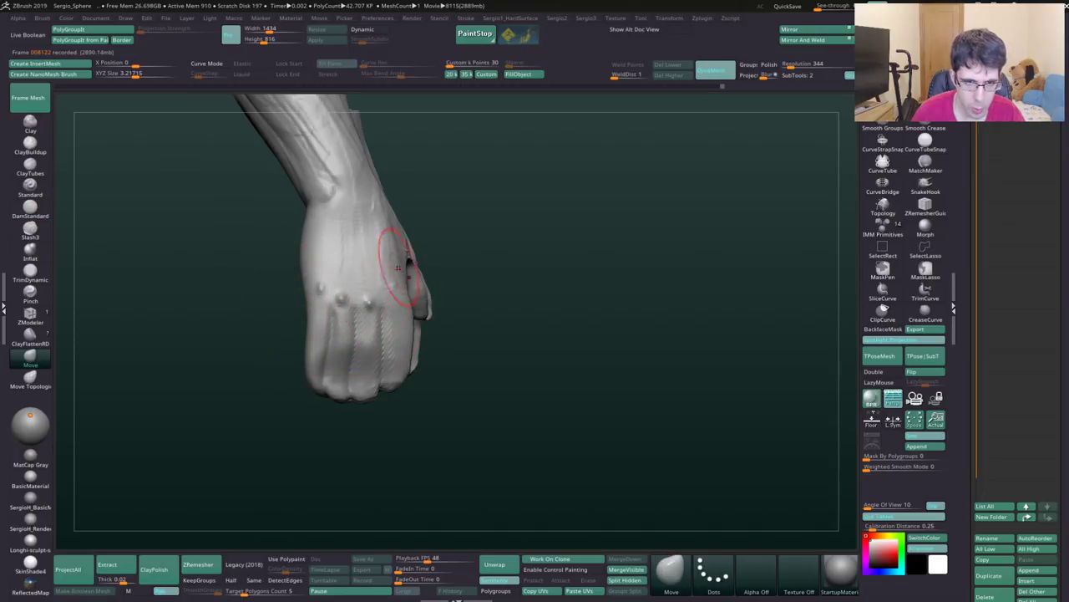
Step: Build up clay over the knuckles on the back of the hand
right_drag(404, 301, 390, 279)
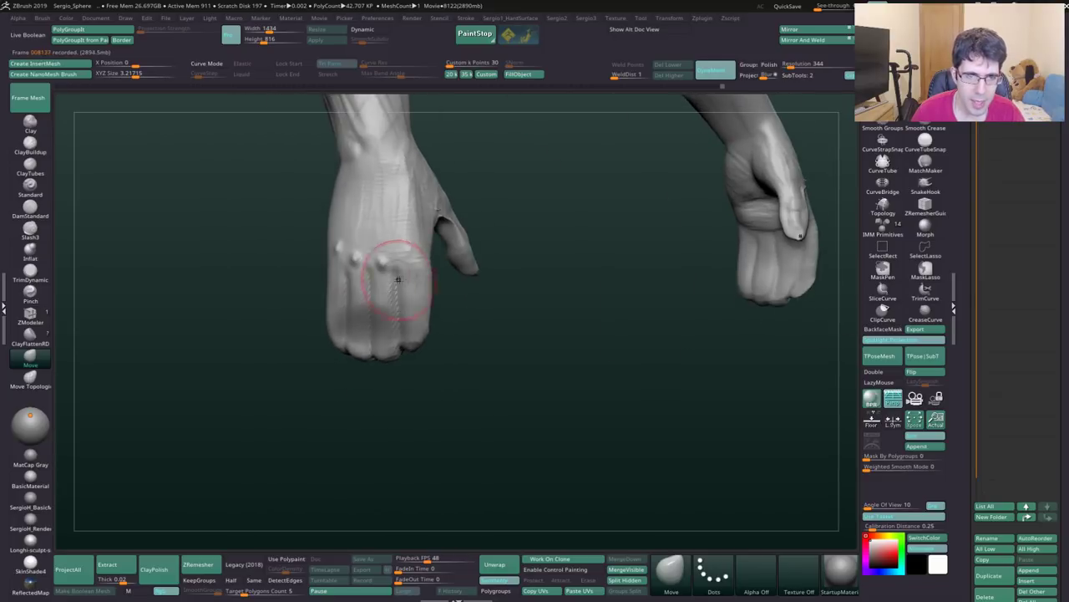
key(b)
key(c)
key(b)
drag(390, 275, 382, 260)
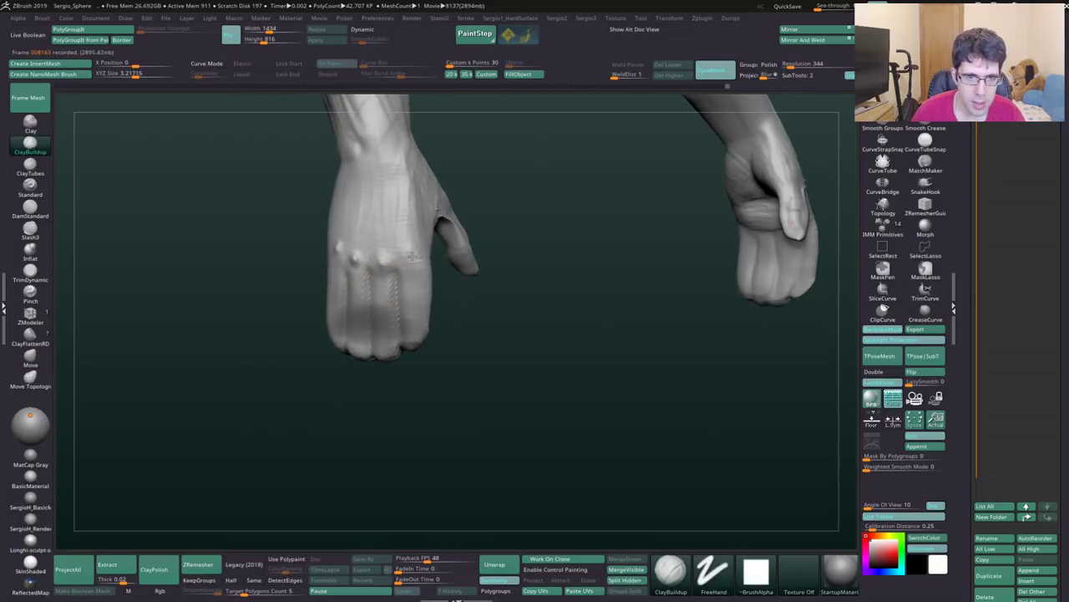
right_drag(370, 231, 382, 305)
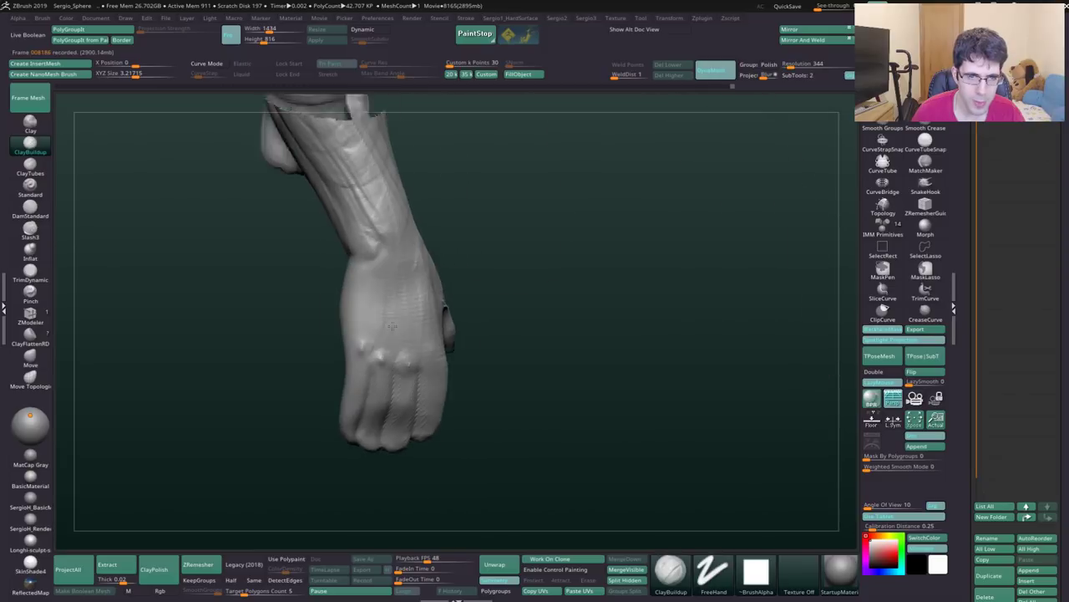
right_drag(434, 352, 425, 323)
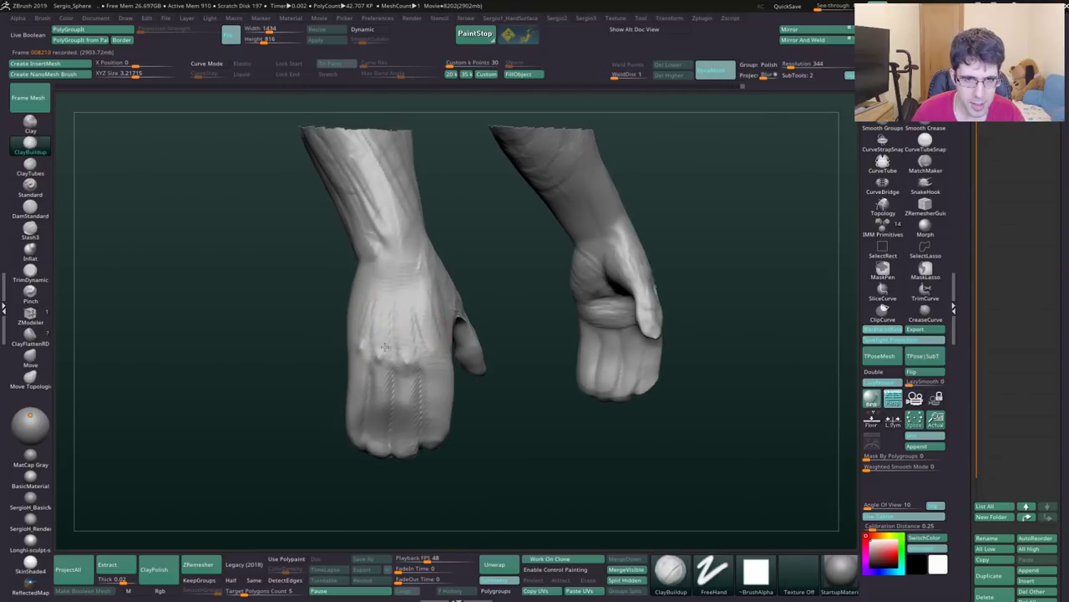
Step: Carve a groove across the back of the left hand with DamStandard
key(b)
key(d)
key(s)
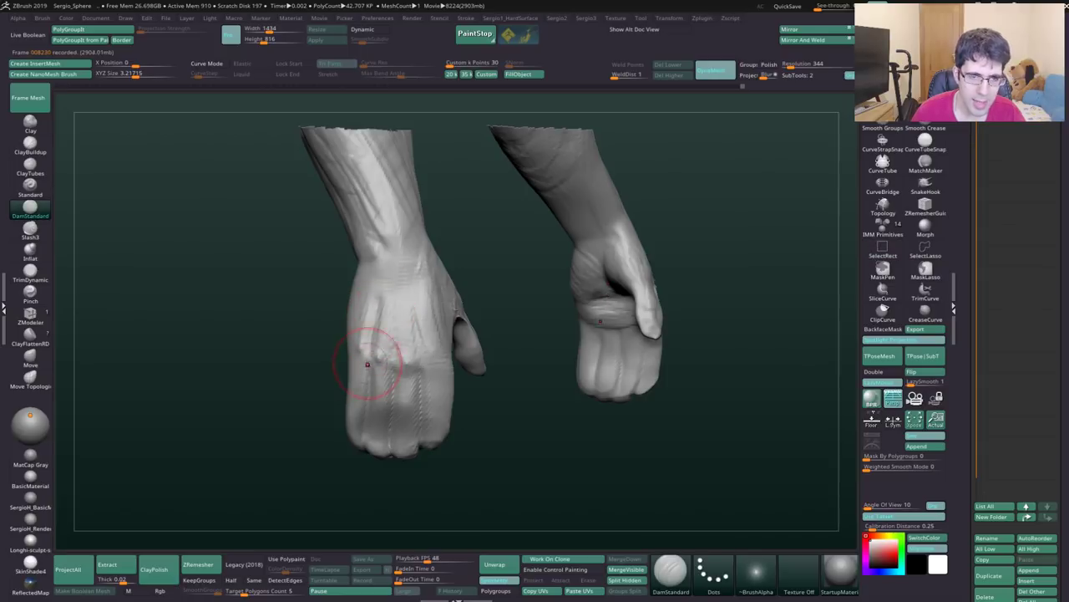
drag(392, 288, 430, 383)
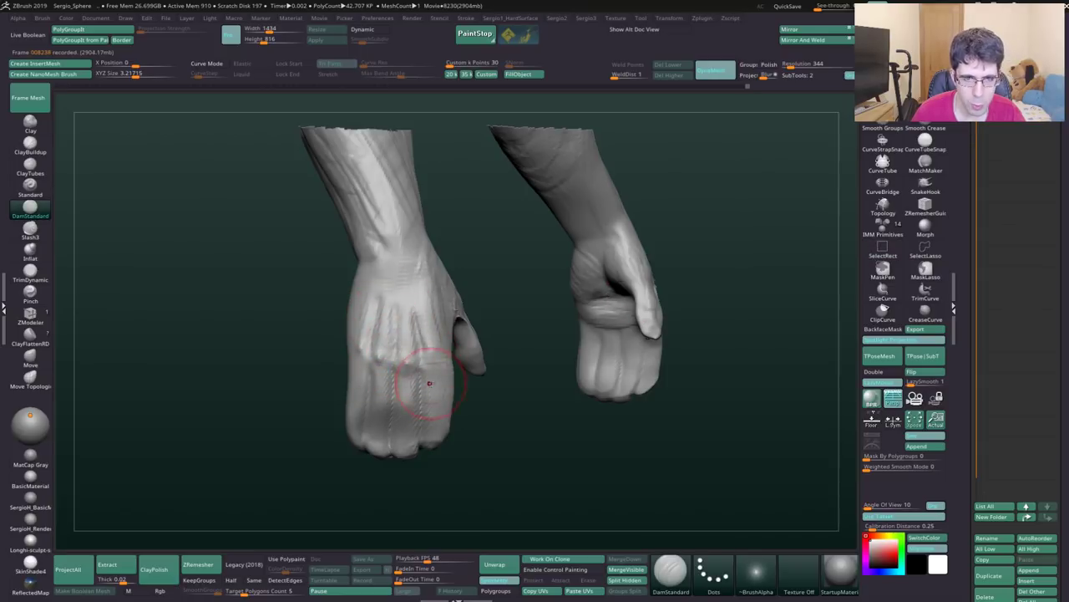
mouse_move(430, 383)
right_down()
mouse_move(450, 389)
mouse_move(429, 358)
mouse_move(382, 364)
right_up()
Step: Pull the thumb tip slightly left with Move into a slimmer point
key(b)
key(m)
key(v)
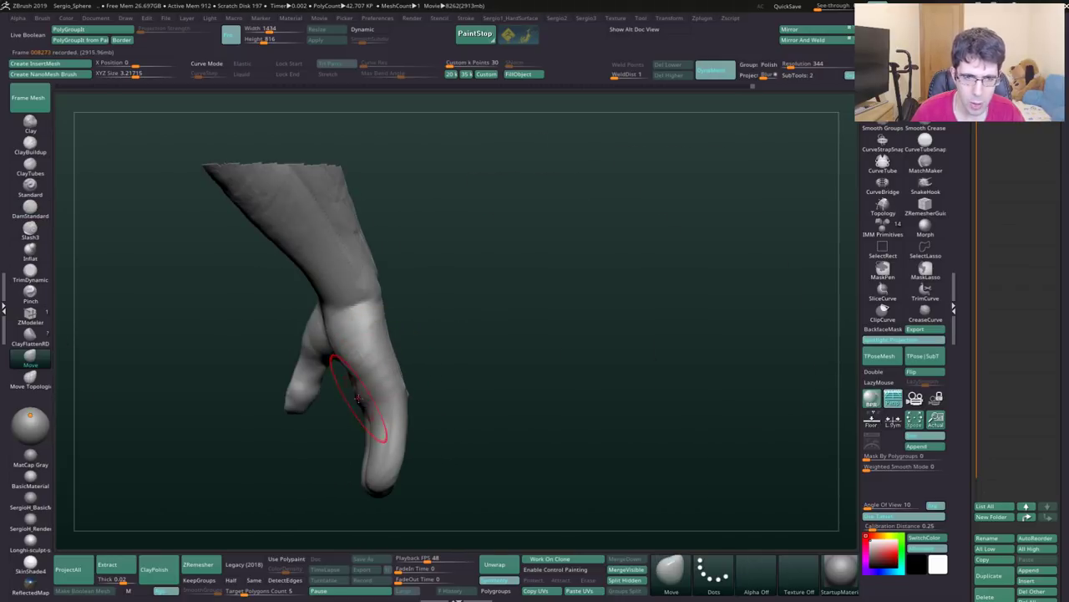
right_drag(357, 399, 358, 439)
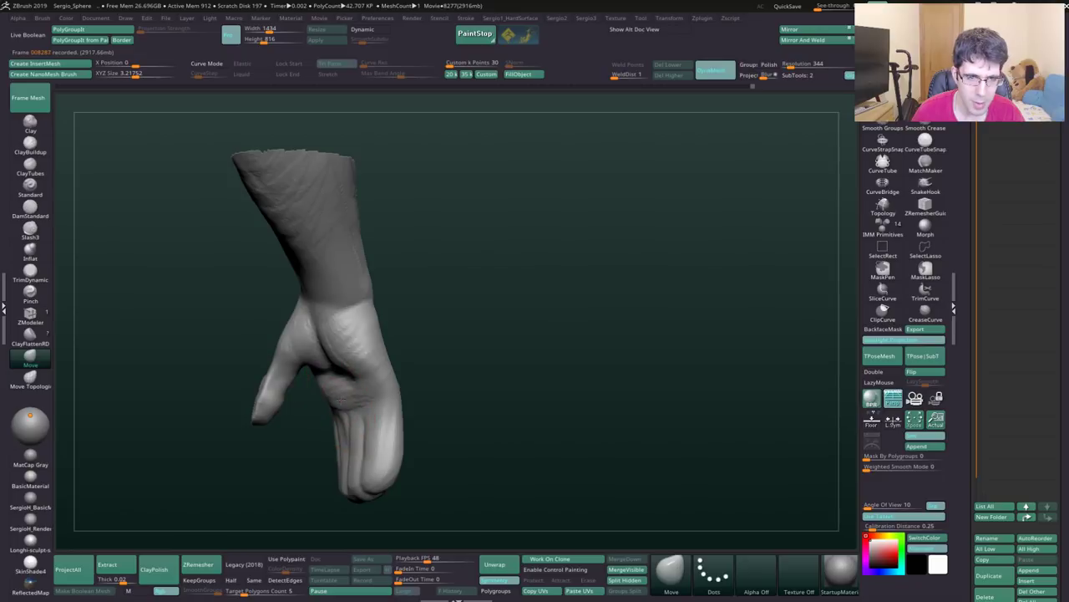
mouse_move(352, 382)
right_down()
mouse_move(345, 335)
mouse_move(297, 349)
mouse_move(328, 409)
mouse_move(288, 334)
mouse_move(344, 333)
right_up()
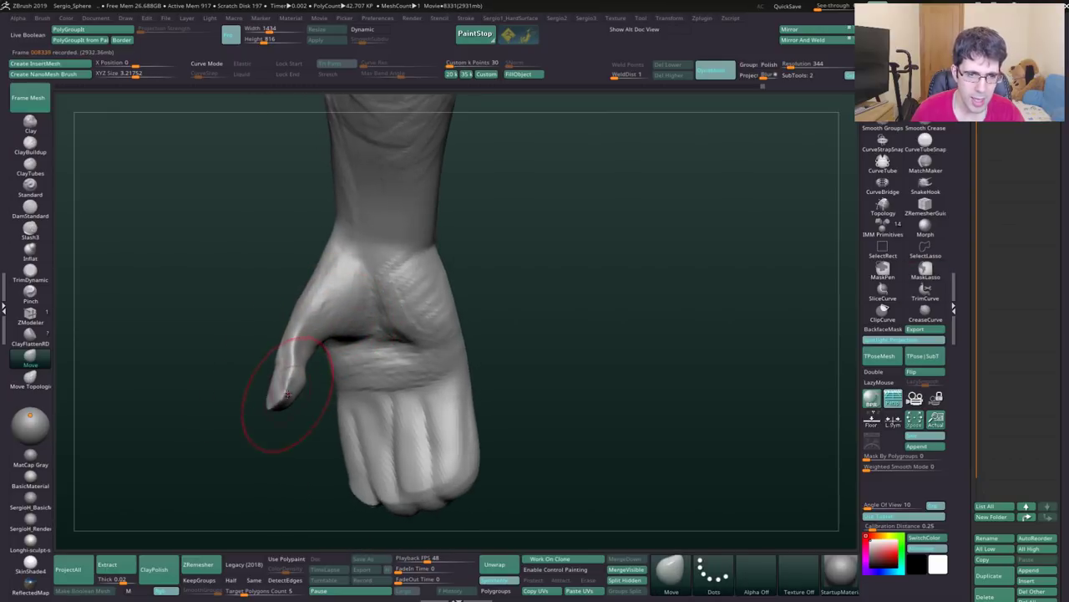
drag(269, 408, 262, 407)
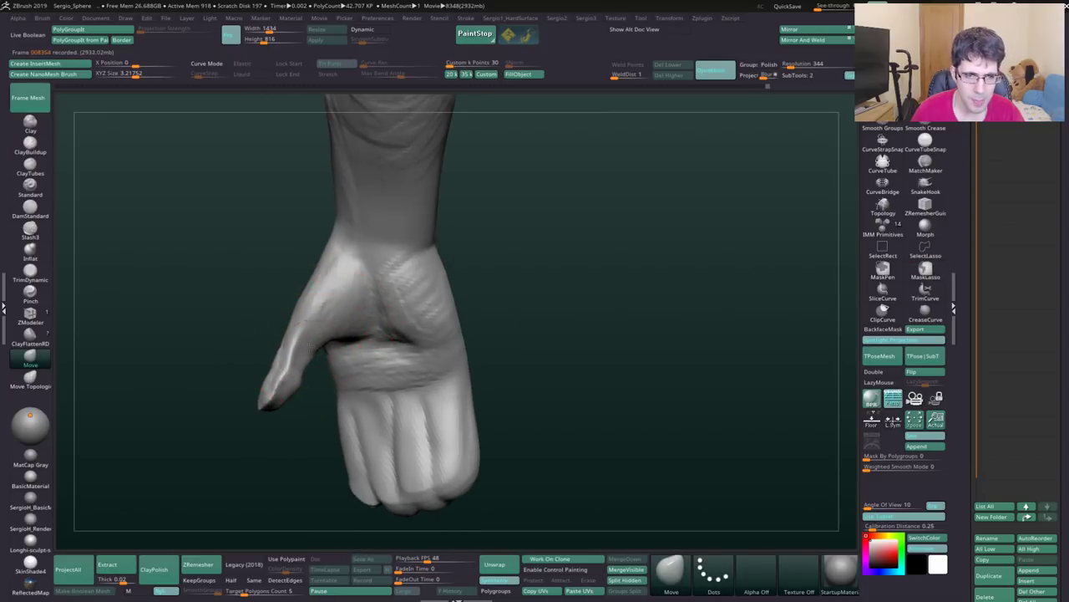
mouse_move(298, 354)
right_down()
mouse_move(334, 334)
mouse_move(327, 381)
mouse_move(315, 367)
mouse_move(298, 382)
mouse_move(366, 310)
mouse_move(327, 313)
mouse_move(310, 387)
mouse_move(334, 417)
mouse_move(326, 370)
mouse_move(382, 358)
mouse_move(389, 377)
mouse_move(401, 310)
mouse_move(351, 384)
mouse_move(334, 346)
right_up()
Step: Bring the hidden torso back into view alongside the arms
ctrl+shift+click(352, 384)
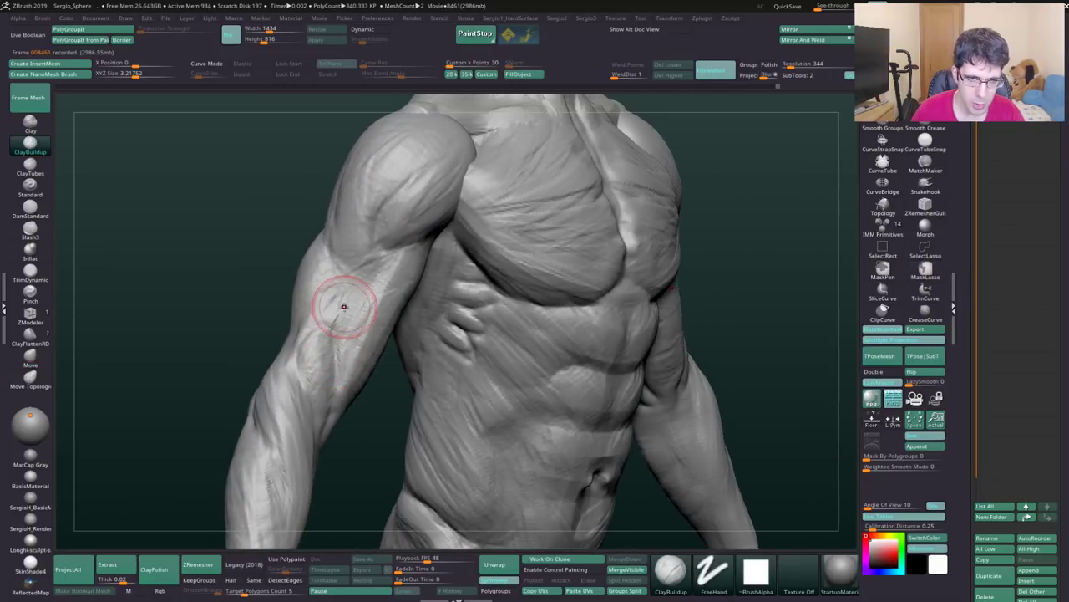
key(ctrl+z)
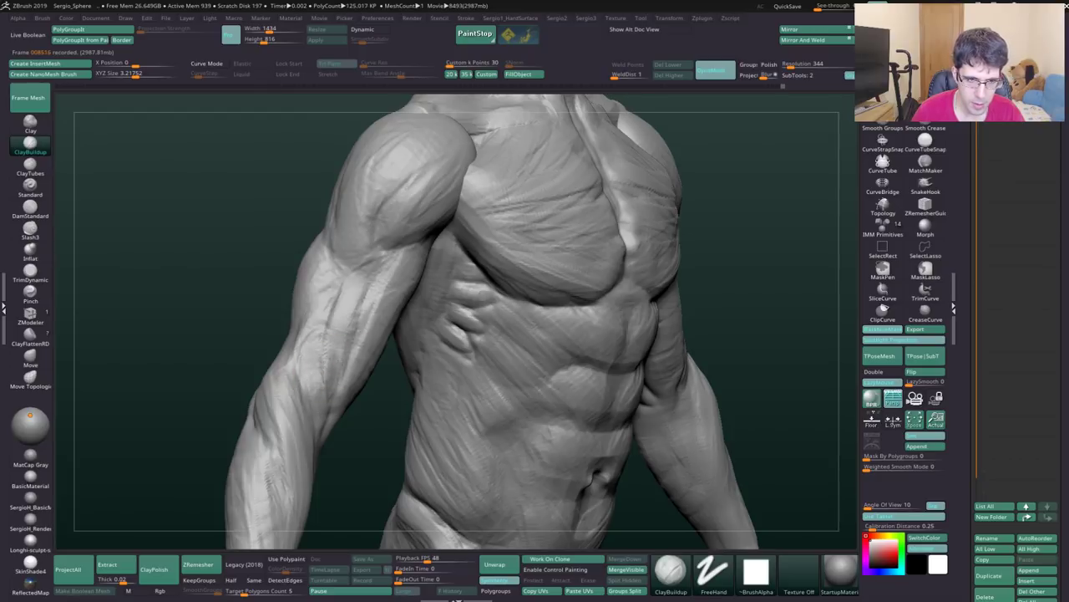
mouse_move(337, 309)
right_down()
mouse_move(359, 298)
mouse_move(327, 317)
mouse_move(351, 342)
mouse_move(292, 346)
right_up()
mouse_move(314, 408)
right_down()
mouse_move(298, 346)
mouse_move(318, 374)
right_up()
Step: Carve vein grooves along the lower forearm with DamStandard
key(b)
key(d)
key(s)
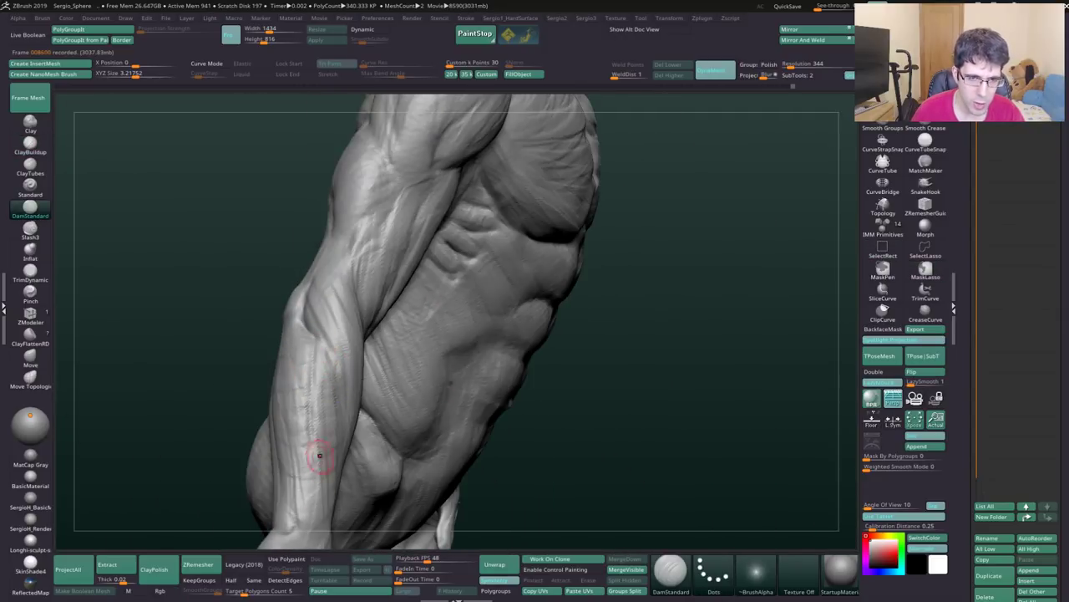
mouse_move(310, 449)
right_down()
mouse_move(327, 346)
mouse_move(317, 275)
mouse_move(326, 284)
right_up()
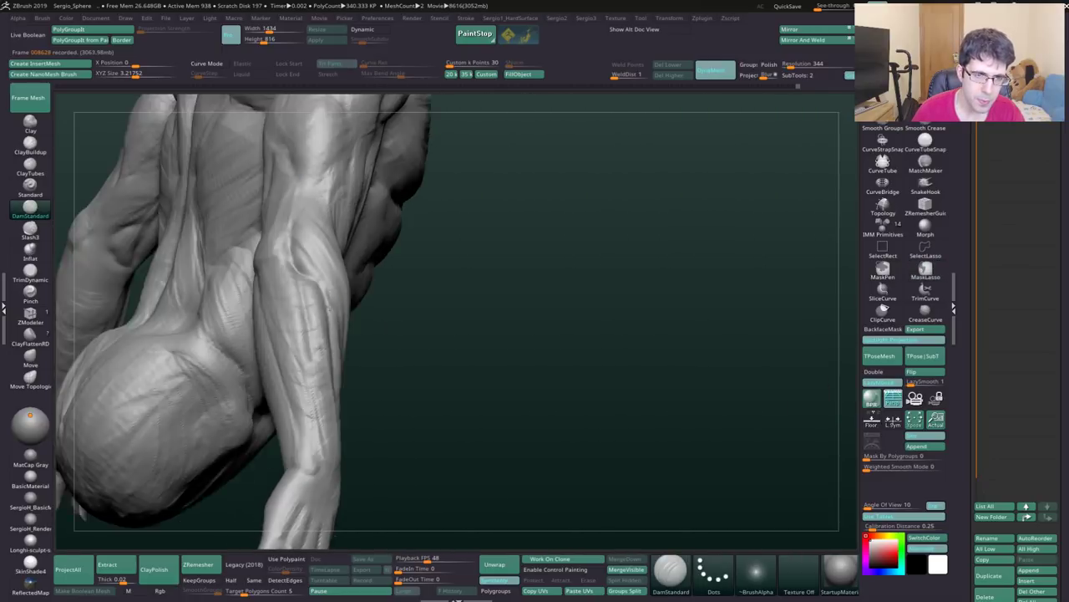
right_drag(334, 348, 322, 359)
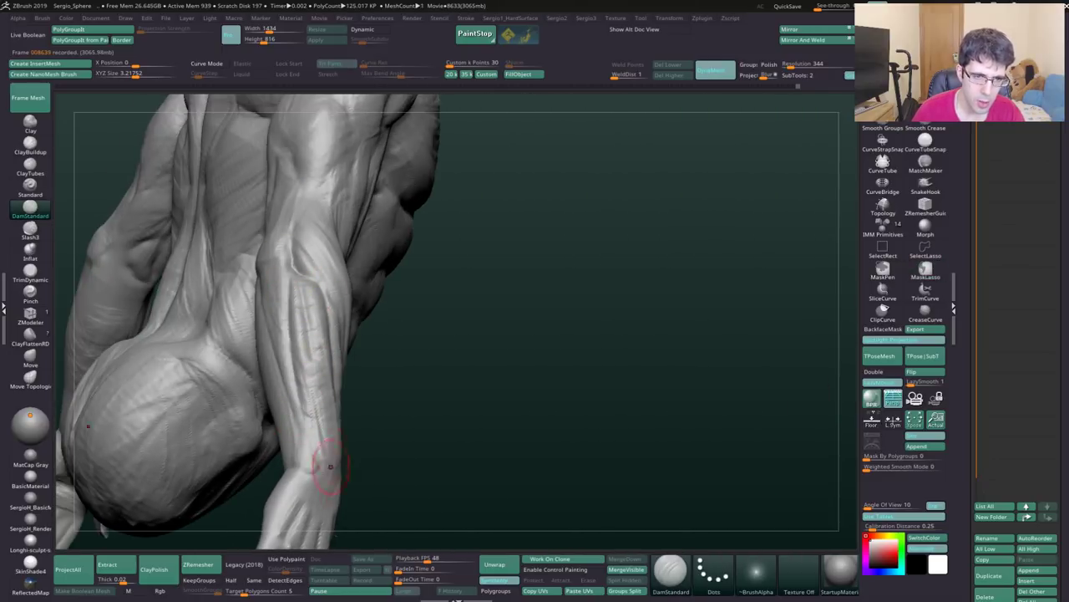
key(b)
key(c)
Step: Alternate DamStandard grooves and clay strokes on the forearm seen from behind
key(b)
right_drag(307, 365, 326, 290)
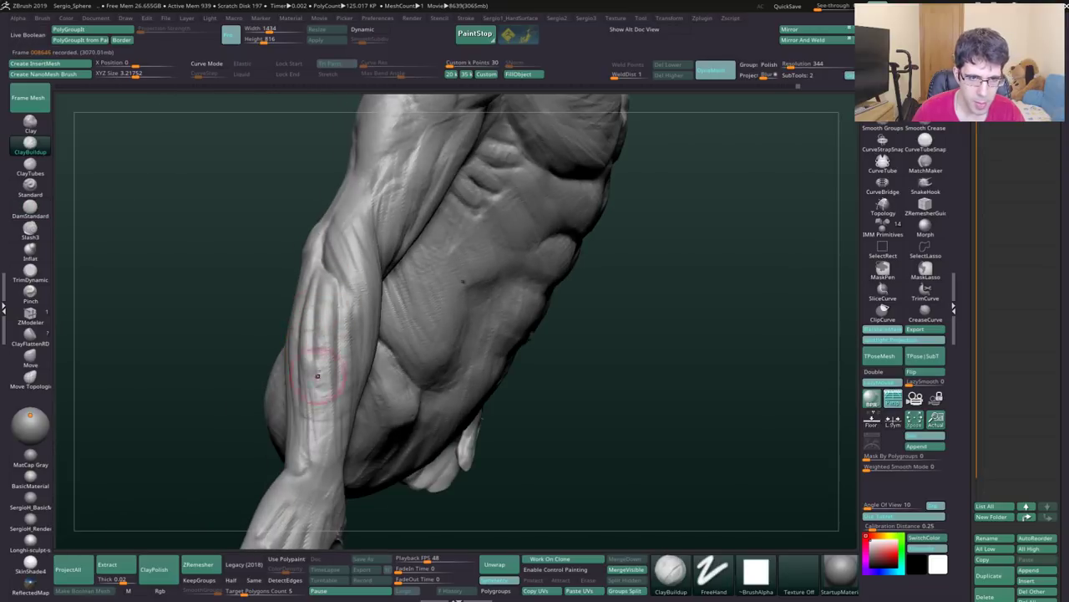
mouse_move(340, 342)
right_down()
mouse_move(334, 321)
mouse_move(322, 354)
right_up()
key(b)
key(d)
key(s)
key(b)
key(c)
key(b)
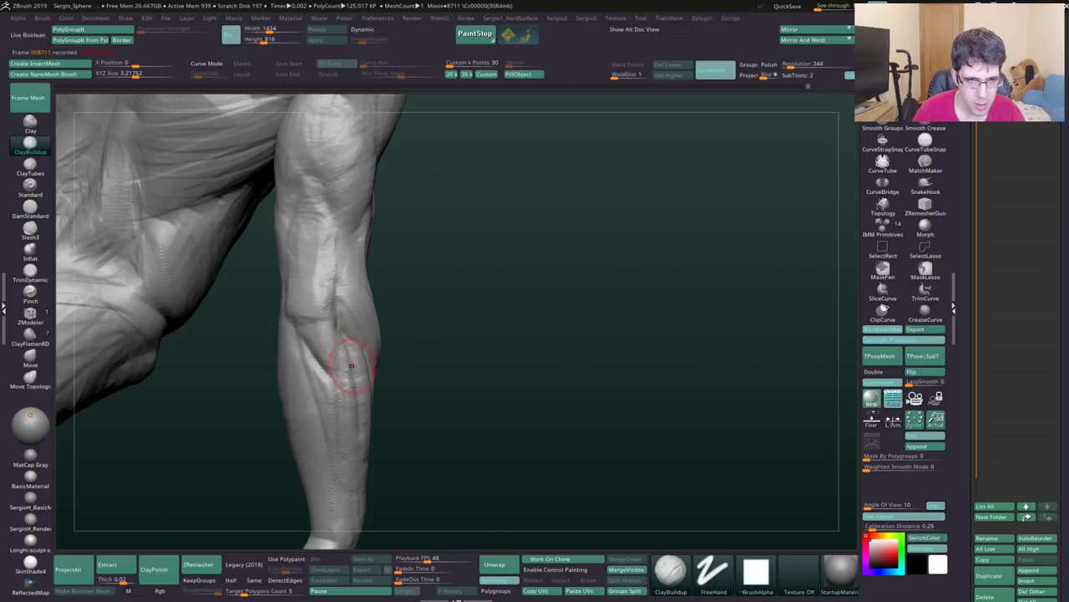
mouse_move(352, 365)
right_down()
mouse_move(351, 377)
mouse_move(385, 395)
mouse_move(326, 360)
right_up()
key(b)
key(d)
key(s)
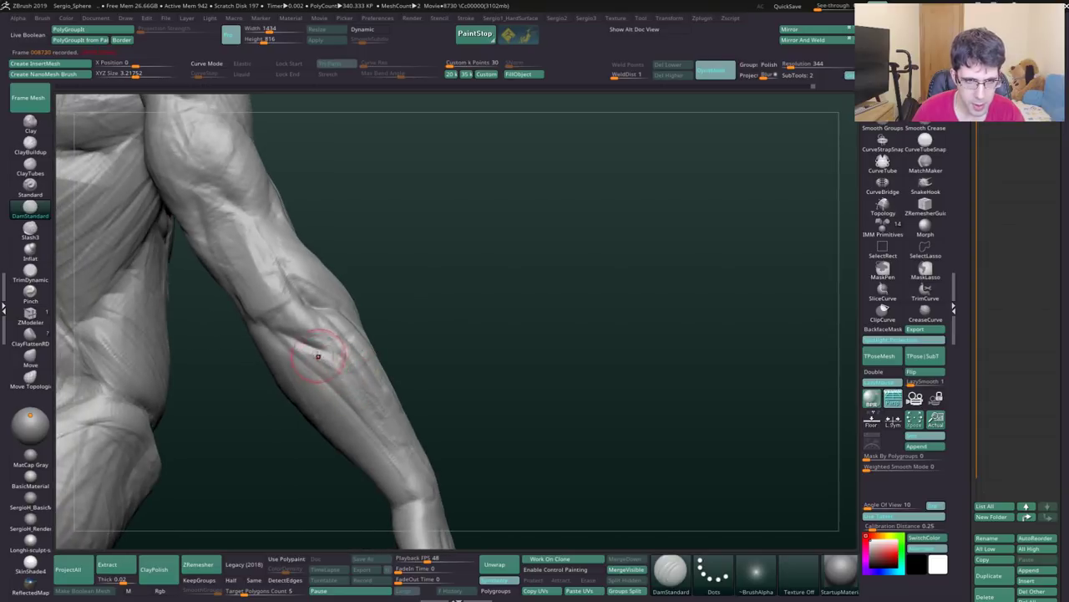
alt+right_drag(380, 420, 280, 320)
Step: Add more clay and DamStandard vein detail toward the wrist
key(b)
key(c)
key(b)
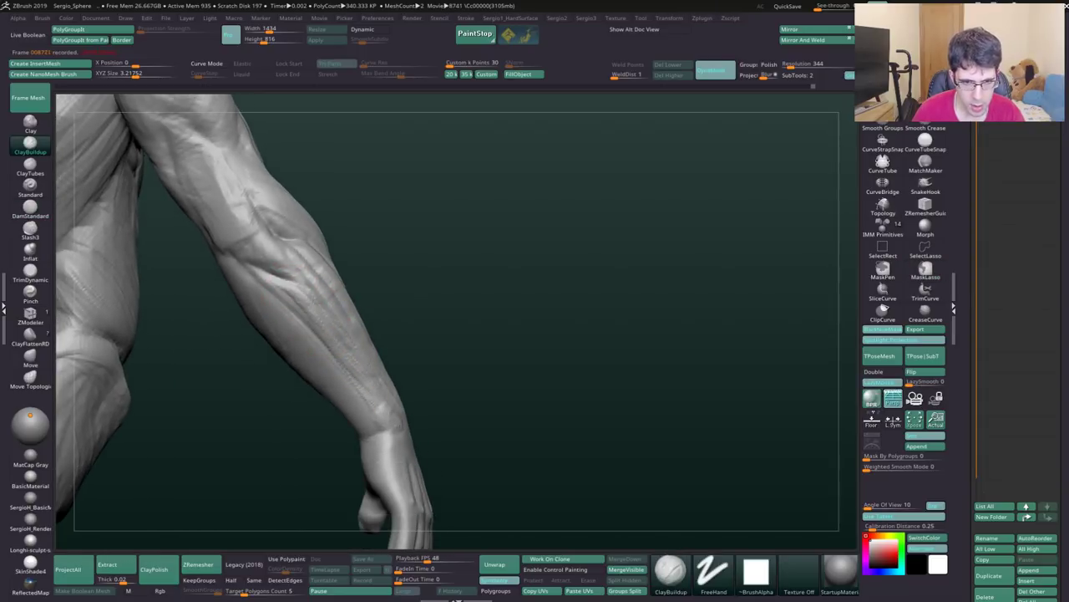
mouse_move(376, 406)
right_down()
mouse_move(349, 424)
mouse_move(354, 437)
right_up()
key(b)
key(d)
key(s)
key(b)
key(c)
key(b)
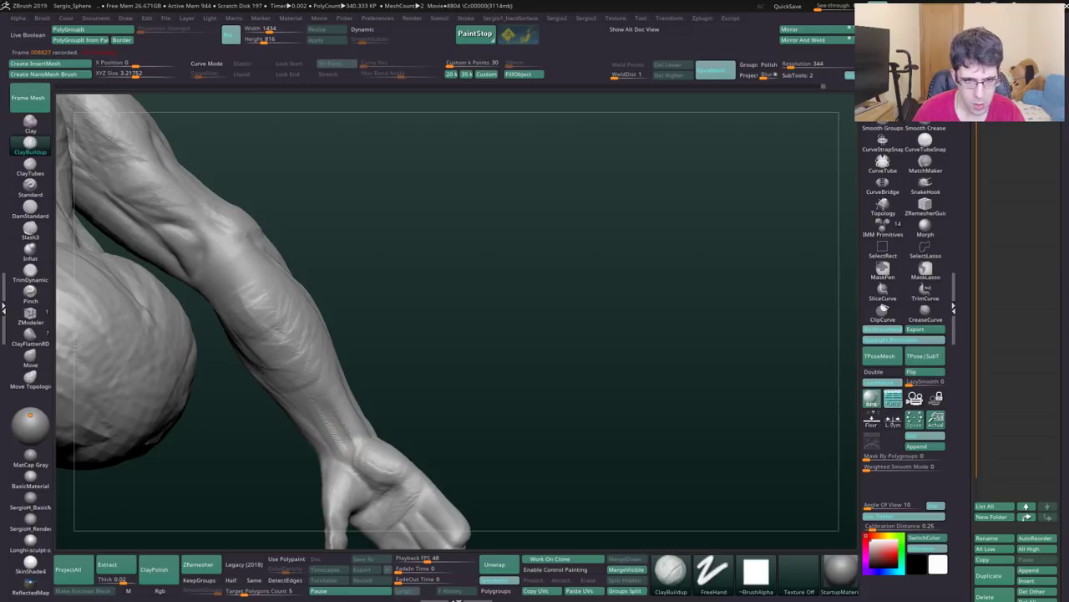
mouse_move(347, 430)
right_down()
mouse_move(329, 437)
mouse_move(413, 315)
mouse_move(365, 250)
right_up()
Step: Frame the full torso with the Move brush selected
key(b)
key(m)
key(v)
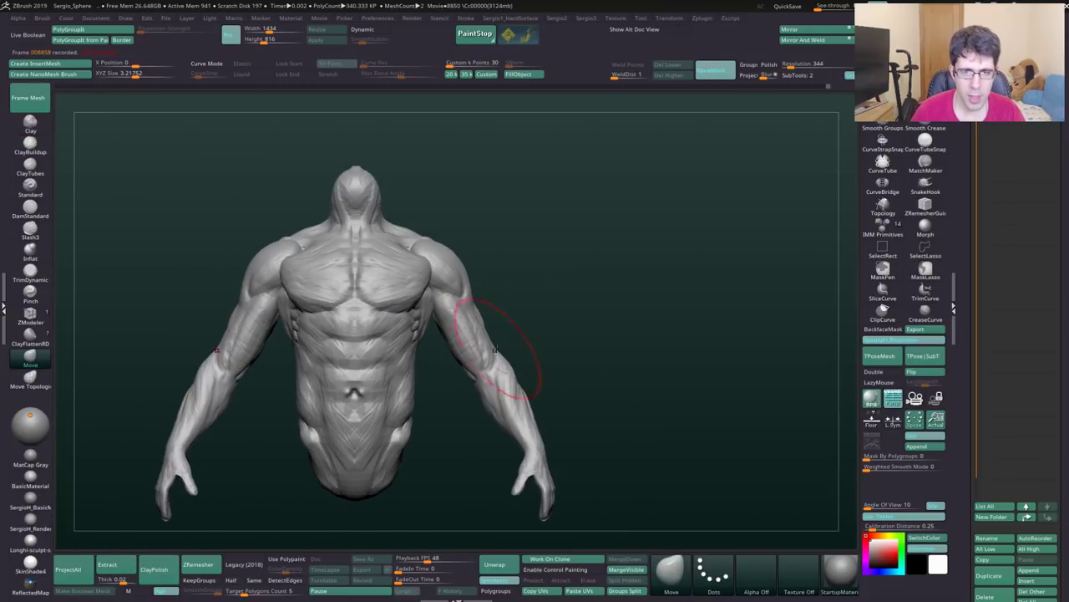
mouse_move(483, 355)
ctrl+right_down()
mouse_move(454, 382)
mouse_move(465, 382)
ctrl+right_up()
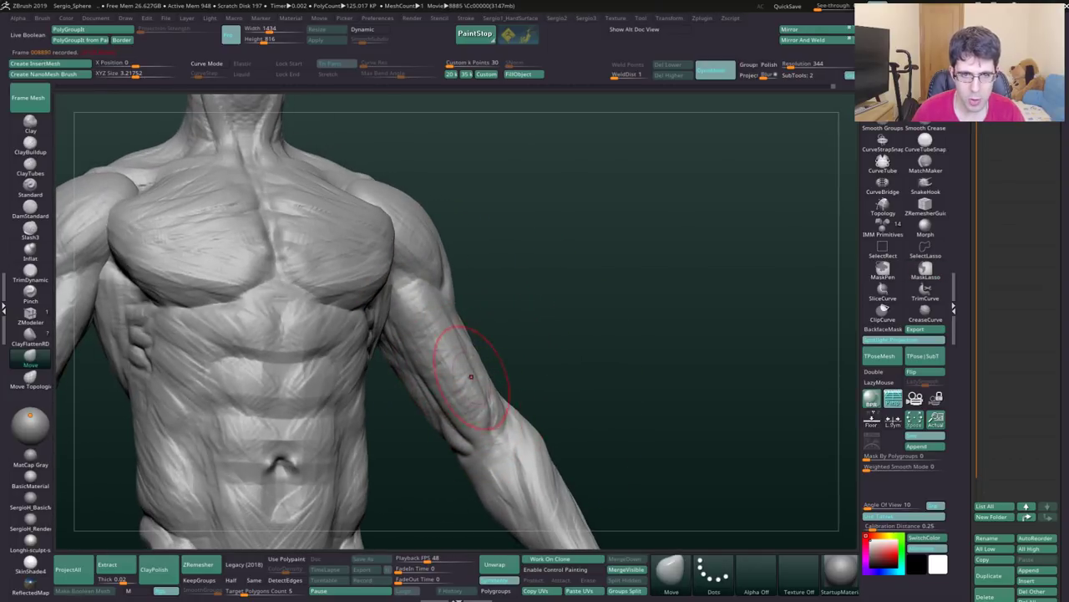
right_drag(471, 376, 430, 323)
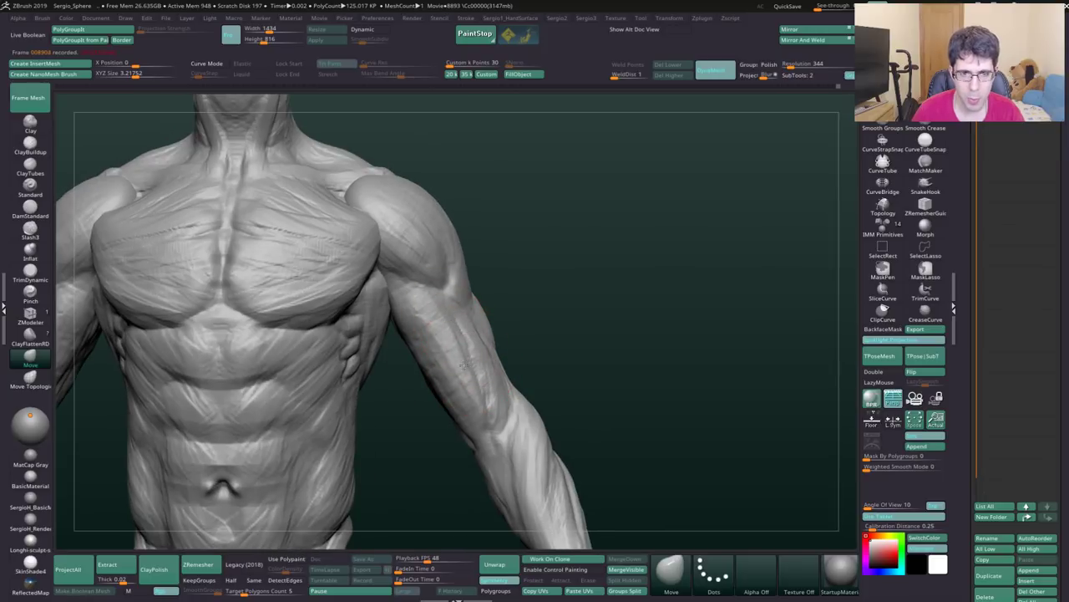
key(f)
mouse_move(463, 365)
right_down()
mouse_move(548, 271)
mouse_move(513, 279)
right_up()
Step: Pull the trapezius near the shoulder, then make PM3D_Sphere3D1 the active subtool
key(ctrl)
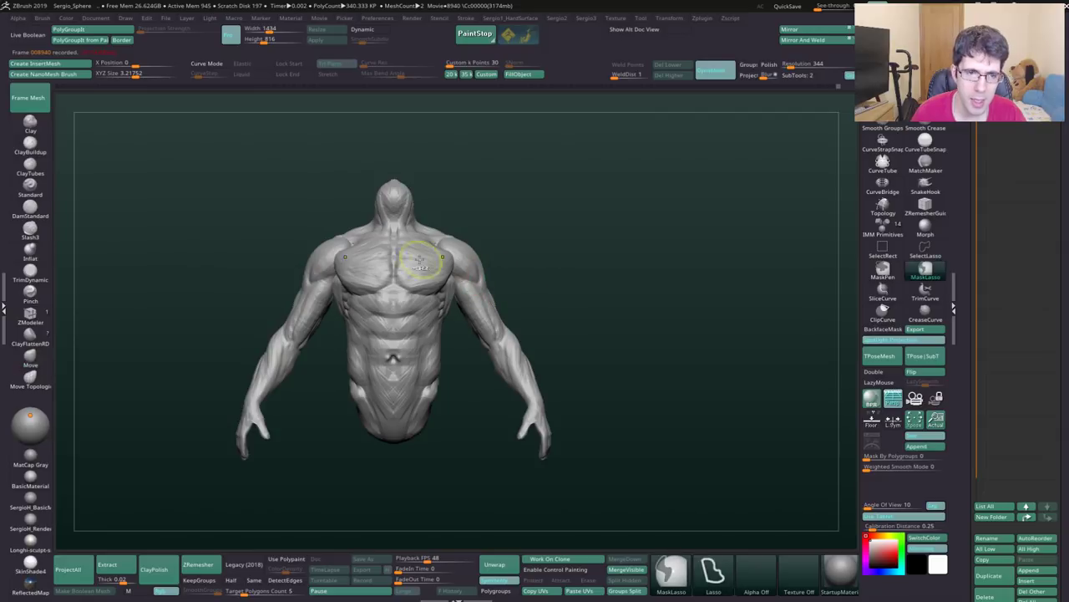
mouse_move(422, 266)
ctrl+right_down()
mouse_move(435, 251)
mouse_move(506, 240)
mouse_move(430, 295)
ctrl+right_up()
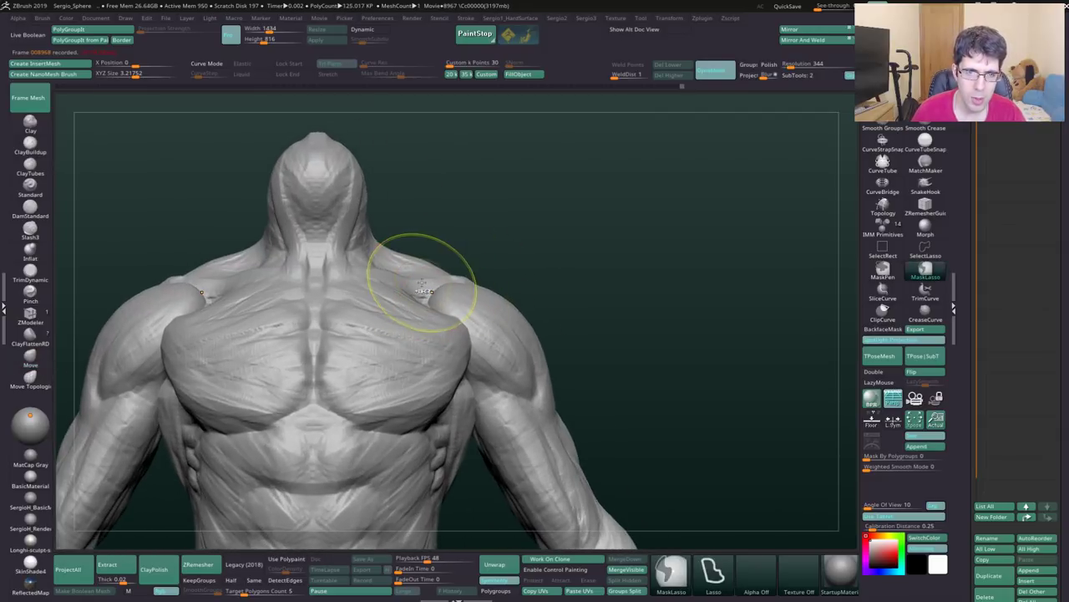
mouse_move(424, 284)
mouse_down()
mouse_move(415, 294)
mouse_move(419, 281)
mouse_up()
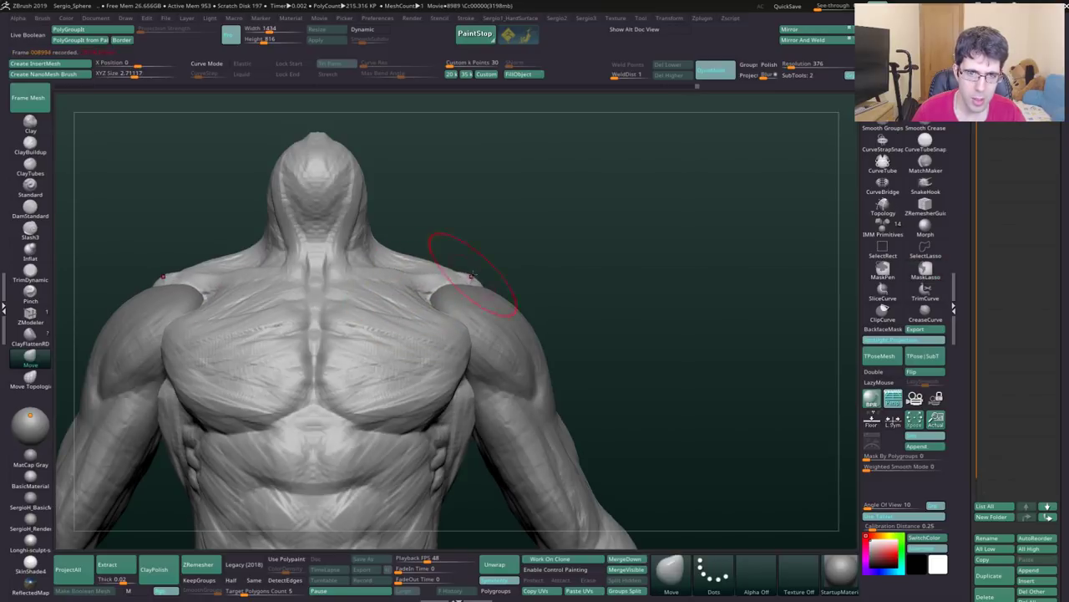
mouse_move(451, 273)
shift+right_down()
mouse_move(442, 286)
mouse_move(442, 276)
shift+right_up()
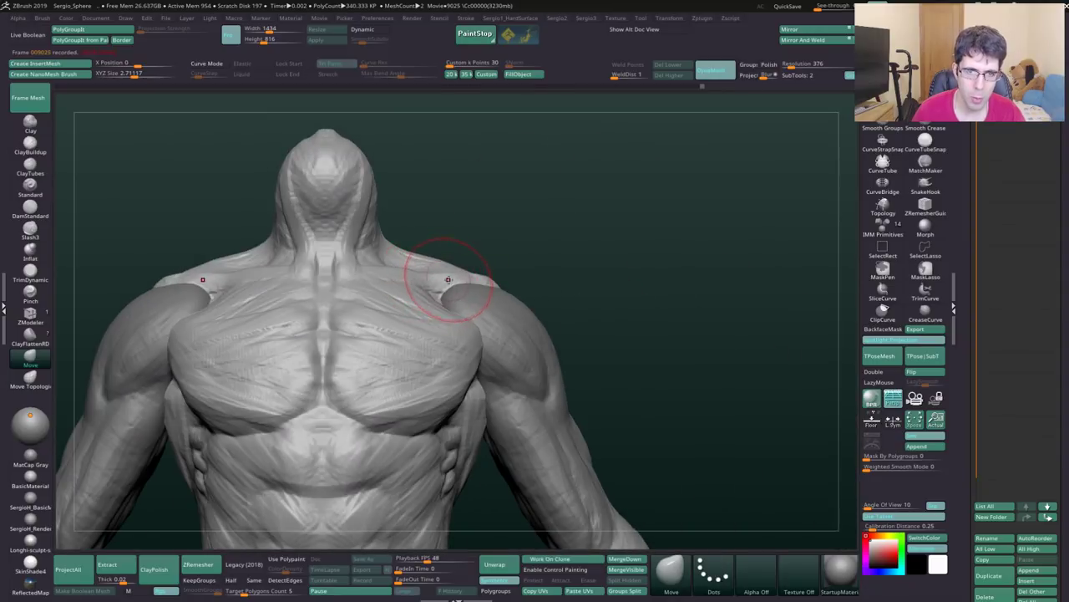
alt+click(453, 334)
mouse_move(453, 334)
alt+right_down()
mouse_move(489, 329)
mouse_move(538, 289)
alt+right_up()
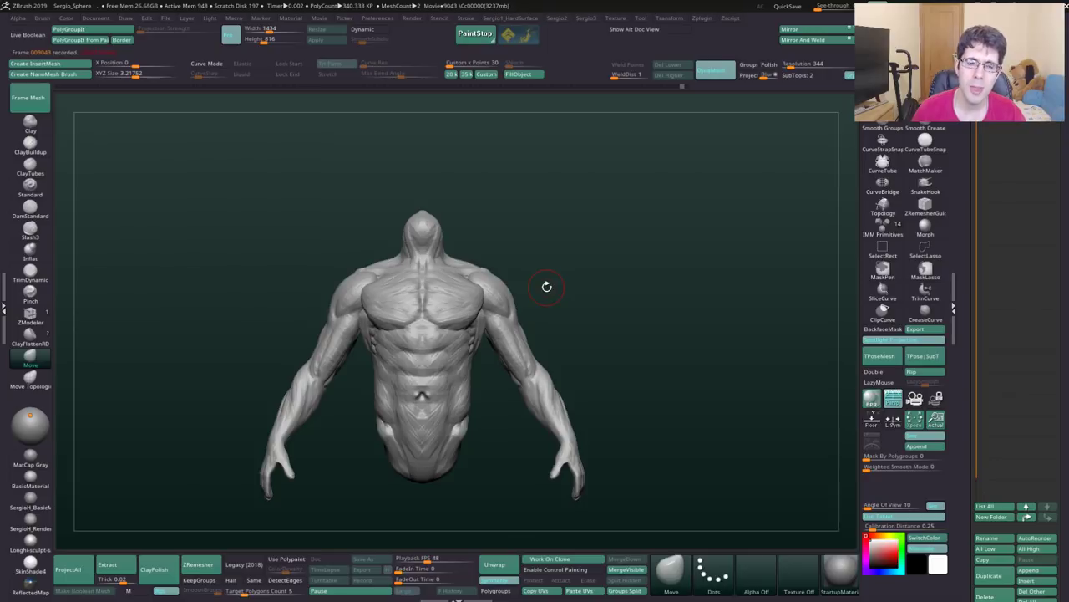